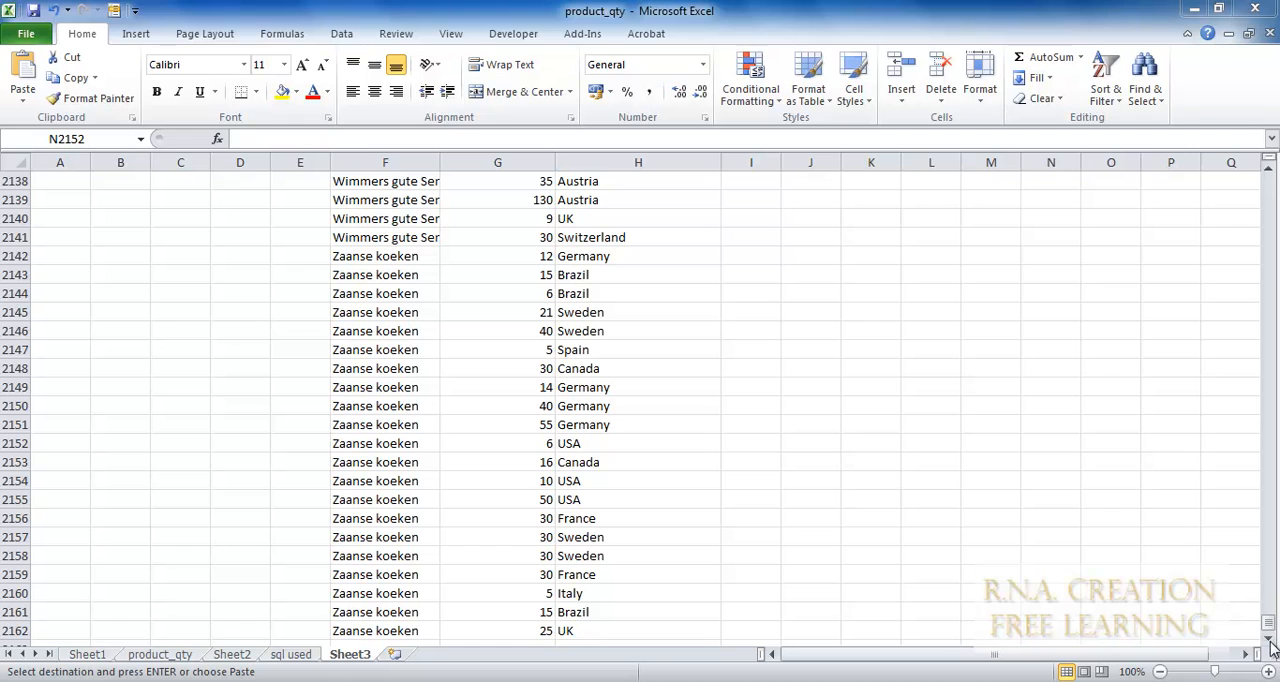
Select the whole product data block on Sheet3, from the Product Name header in F7 through H2162.
{"action": "left_click", "coordinate": [1272, 622]}
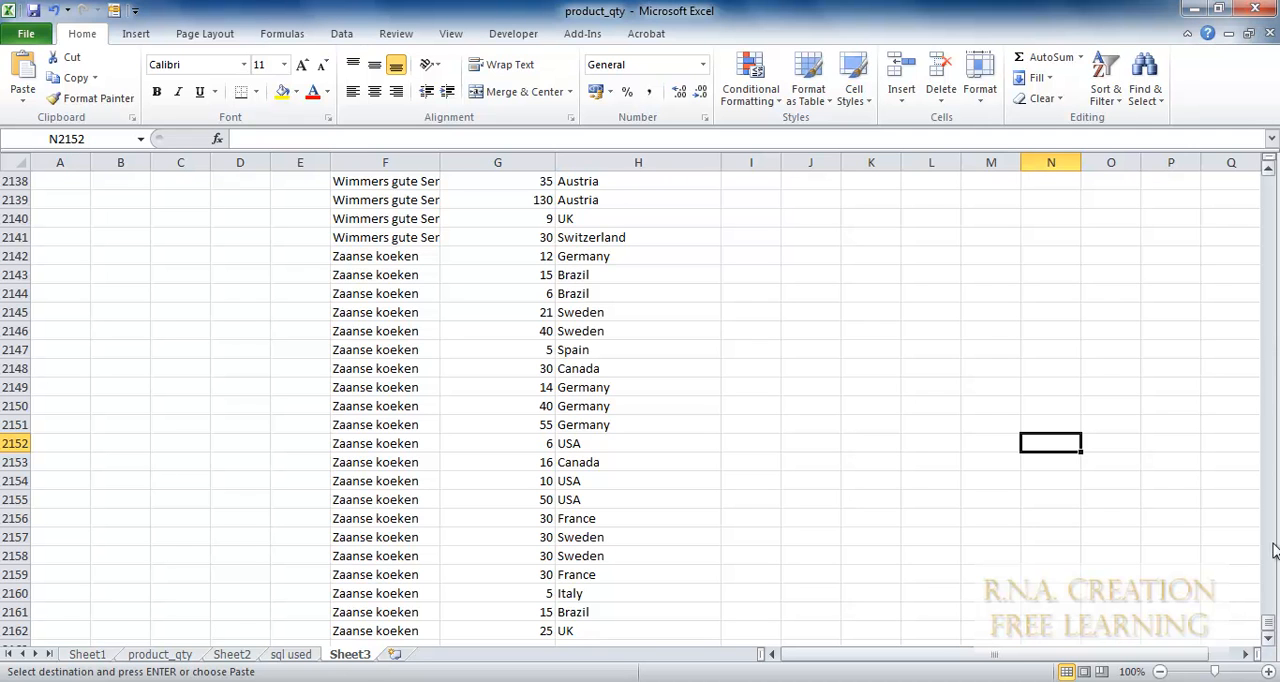
{"action": "left_click_drag", "start_coordinate": [1270, 621], "coordinate": [1272, 176]}
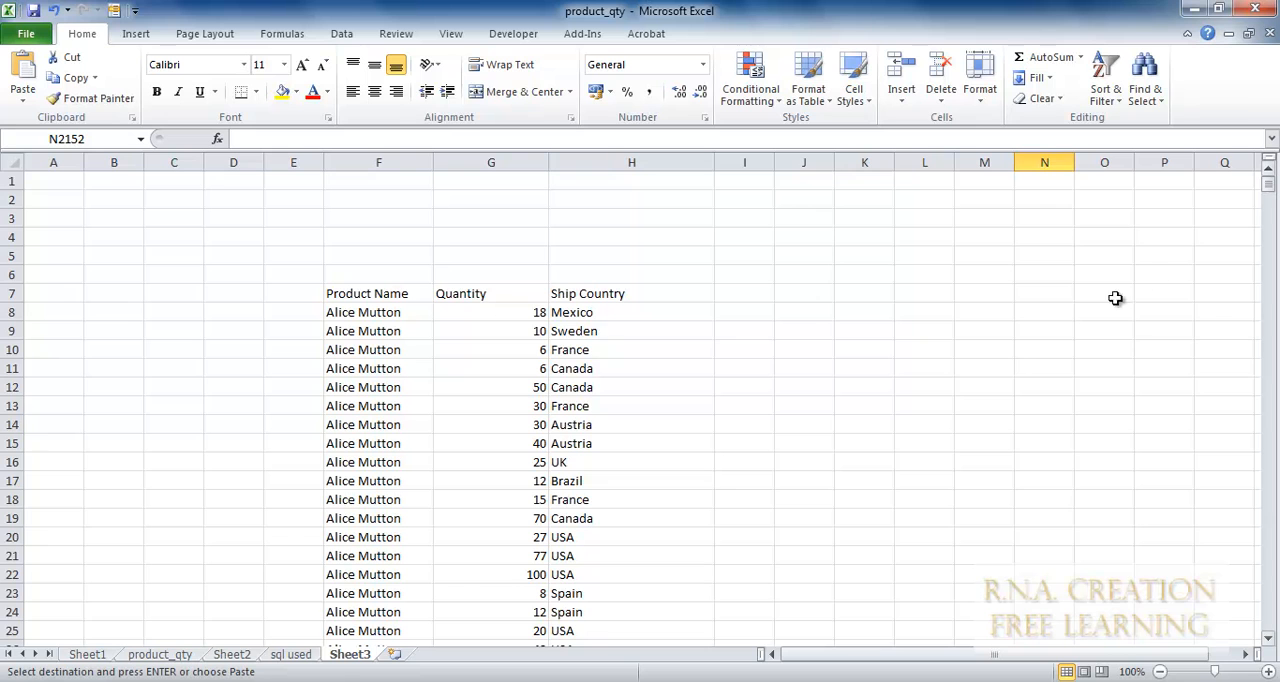
{"action": "left_click", "coordinate": [396, 297]}
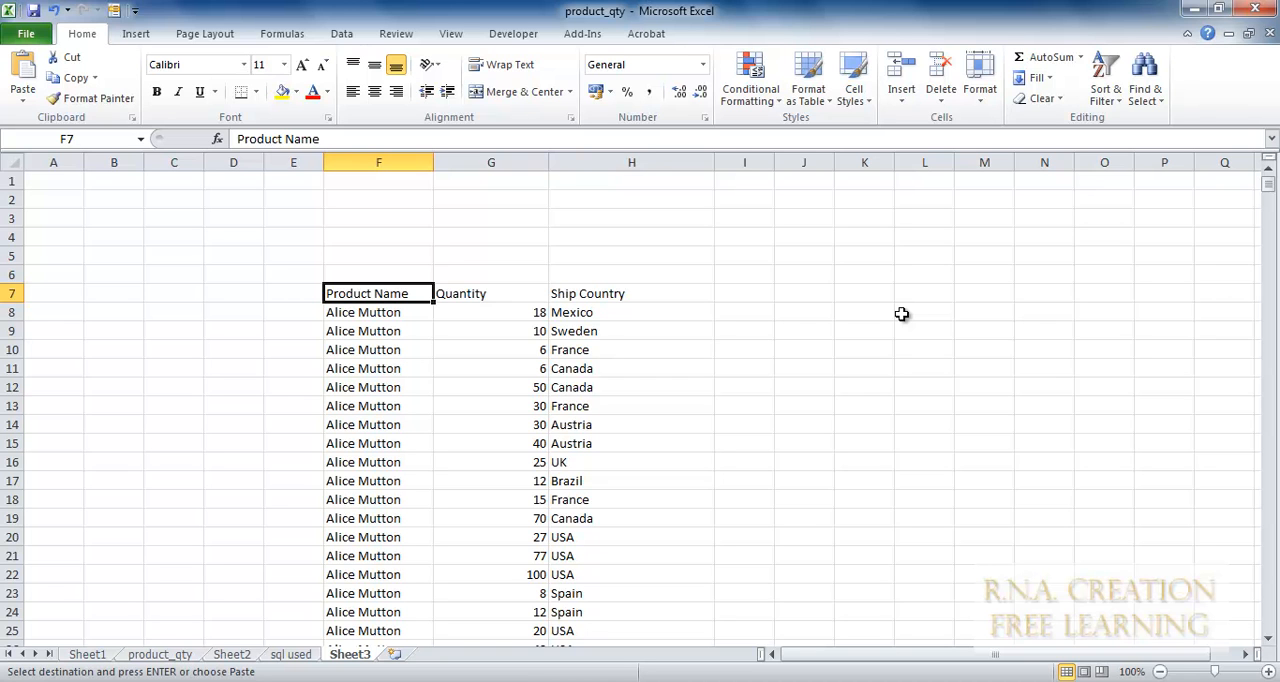
{"action": "key", "text": "ctrl+shift+Right"}
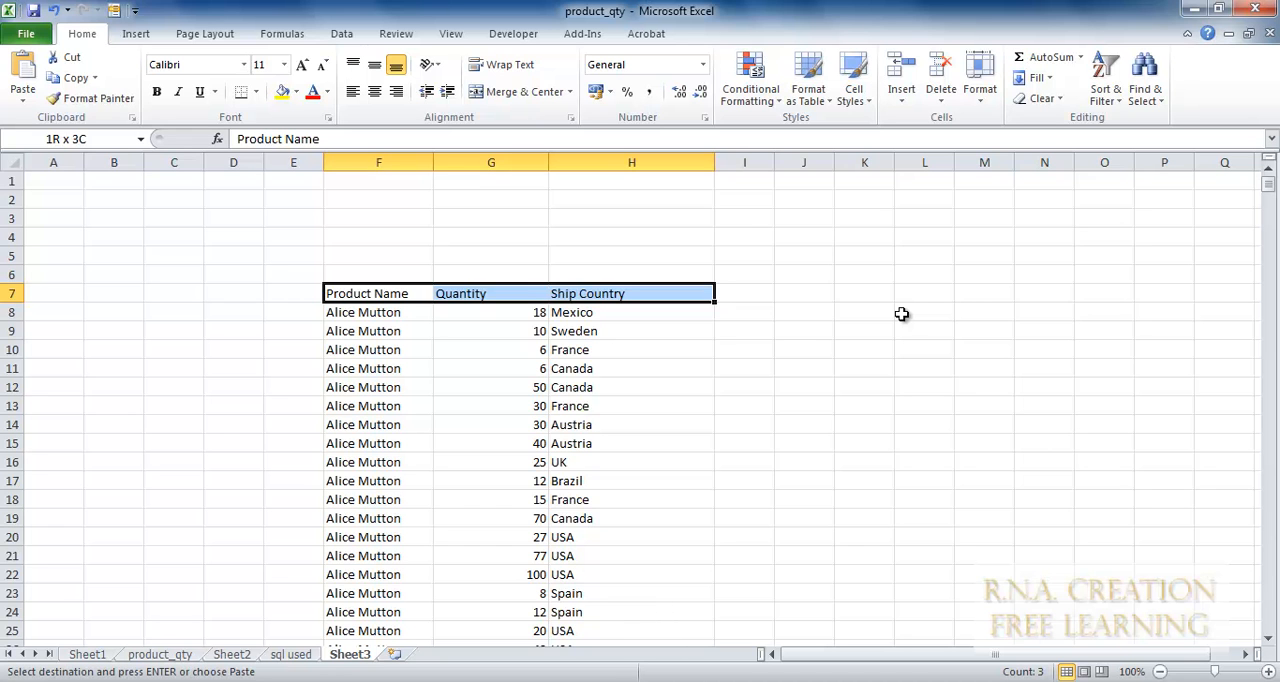
{"action": "key", "text": "ctrl+shift+Down"}
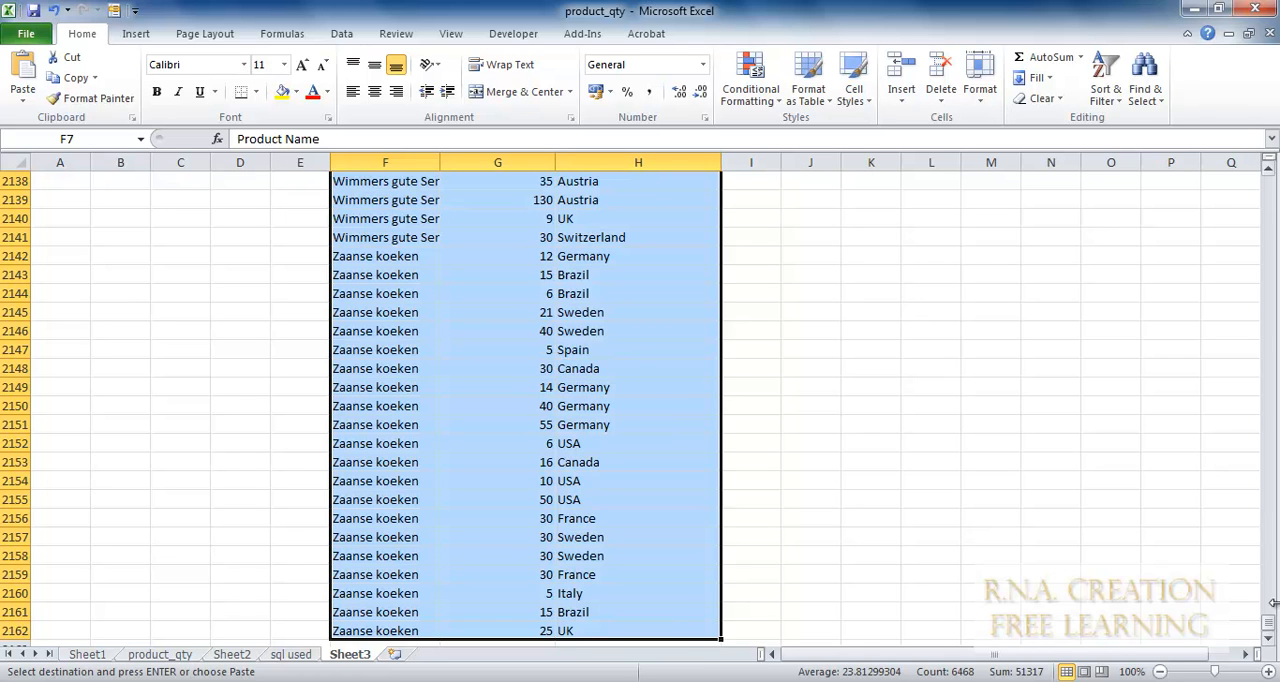
{"action": "scroll", "coordinate": [1086, 489], "scroll_direction": "up", "scroll_amount": 6}
{"action": "scroll", "coordinate": [1086, 489], "scroll_direction": "up", "scroll_amount": 20}
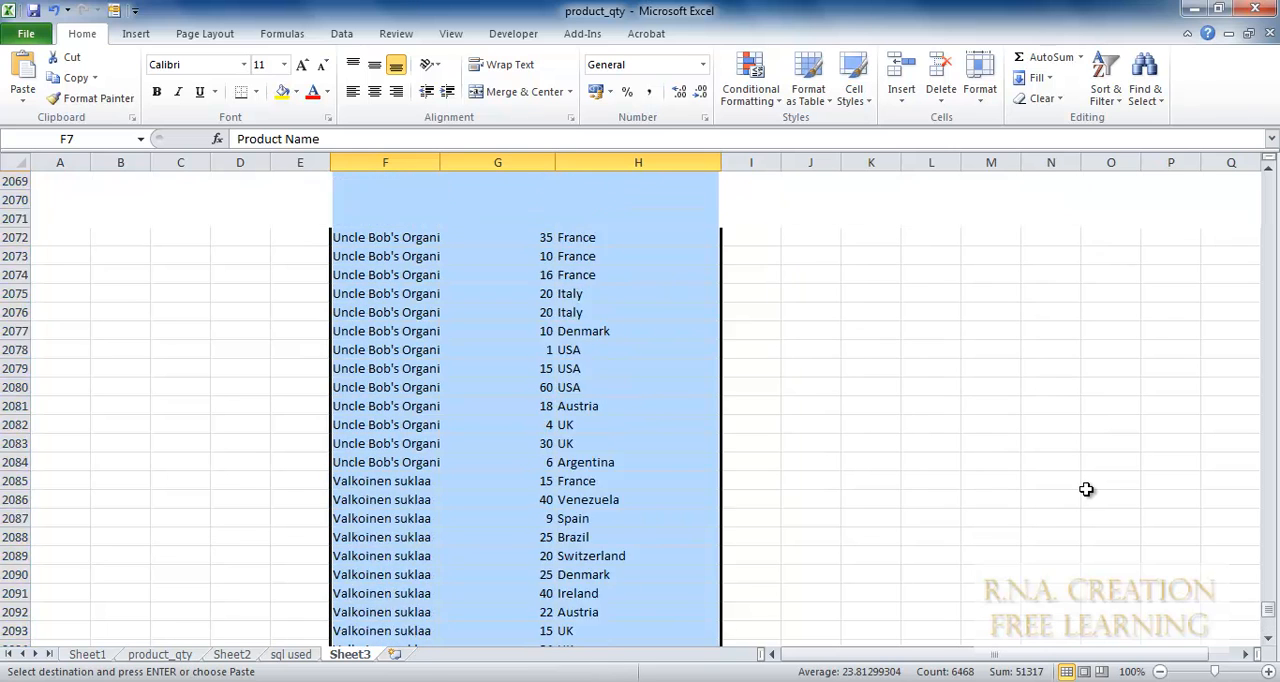
{"action": "left_click_drag", "start_coordinate": [1268, 607], "coordinate": [1272, 188]}
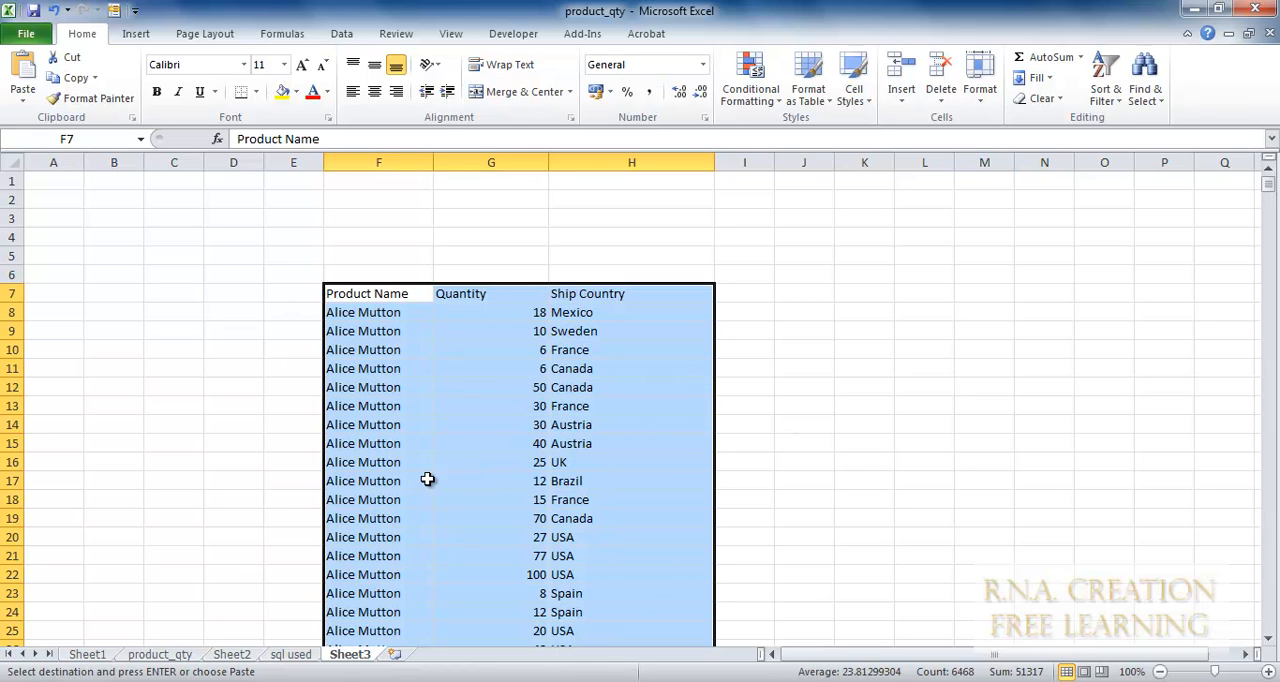
Define a workbook-scoped name product_country for the selected range Sheet3!$F$7:$H$2162.
{"action": "left_click", "coordinate": [340, 34]}
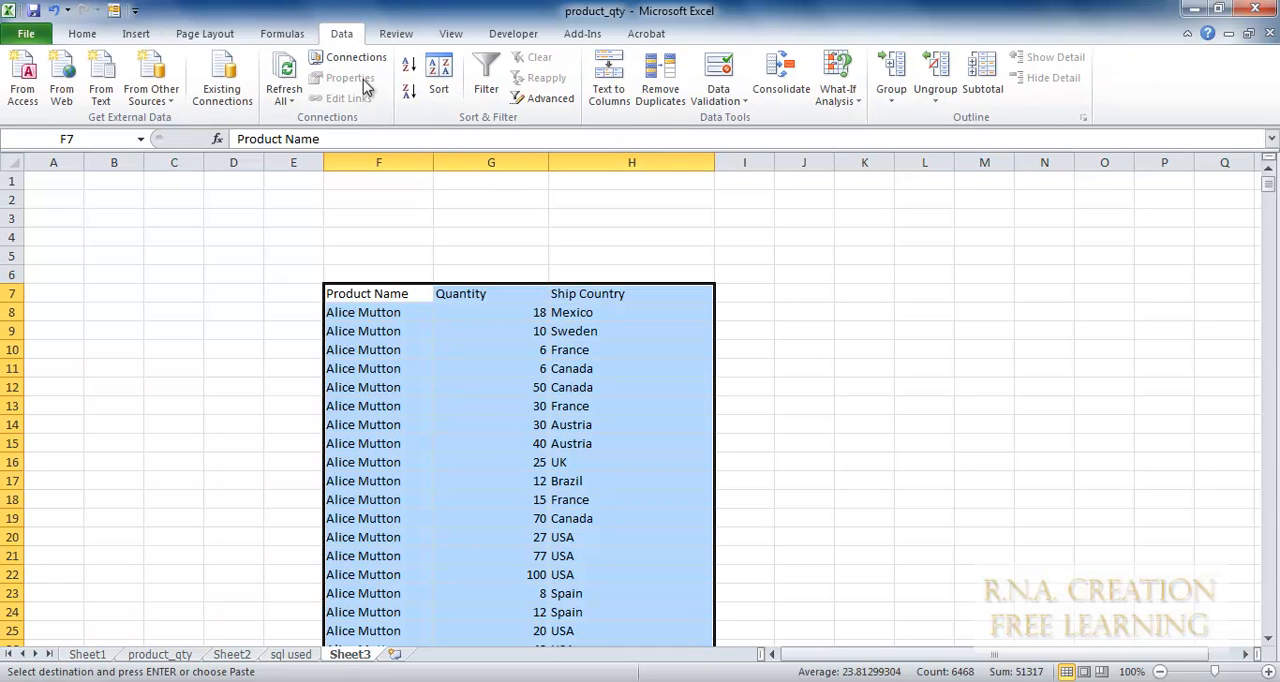
{"action": "left_click", "coordinate": [281, 35]}
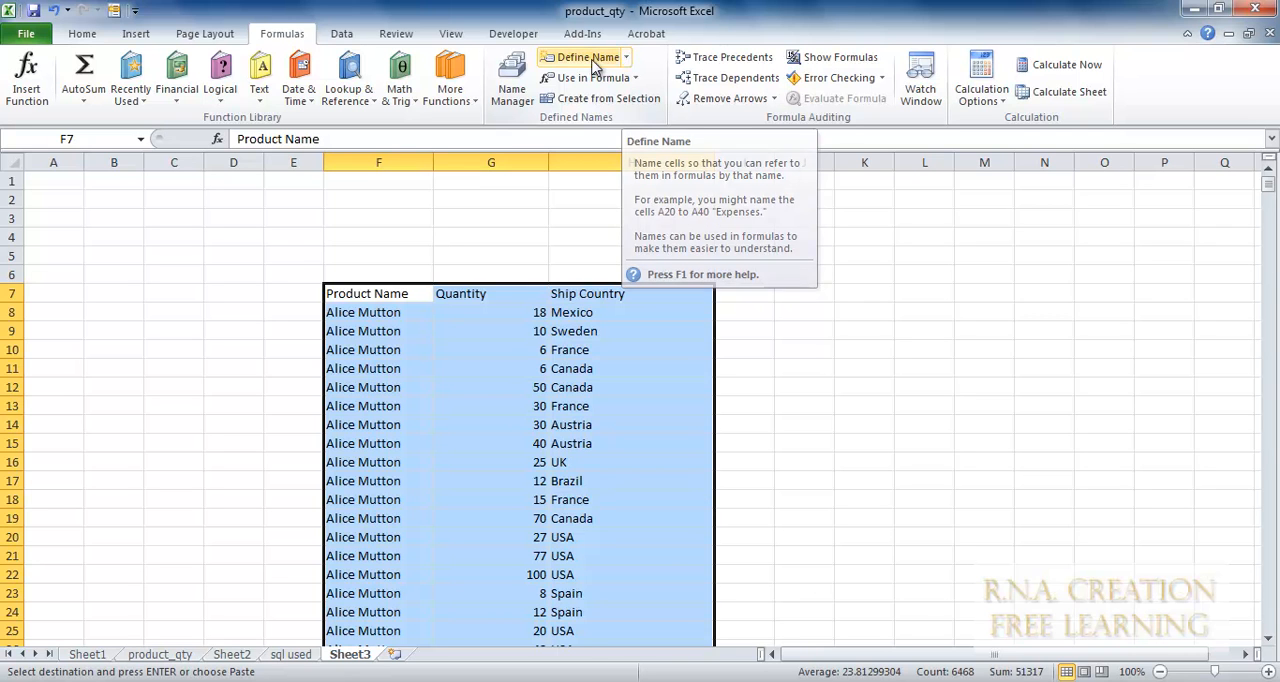
{"action": "left_click", "coordinate": [513, 80]}
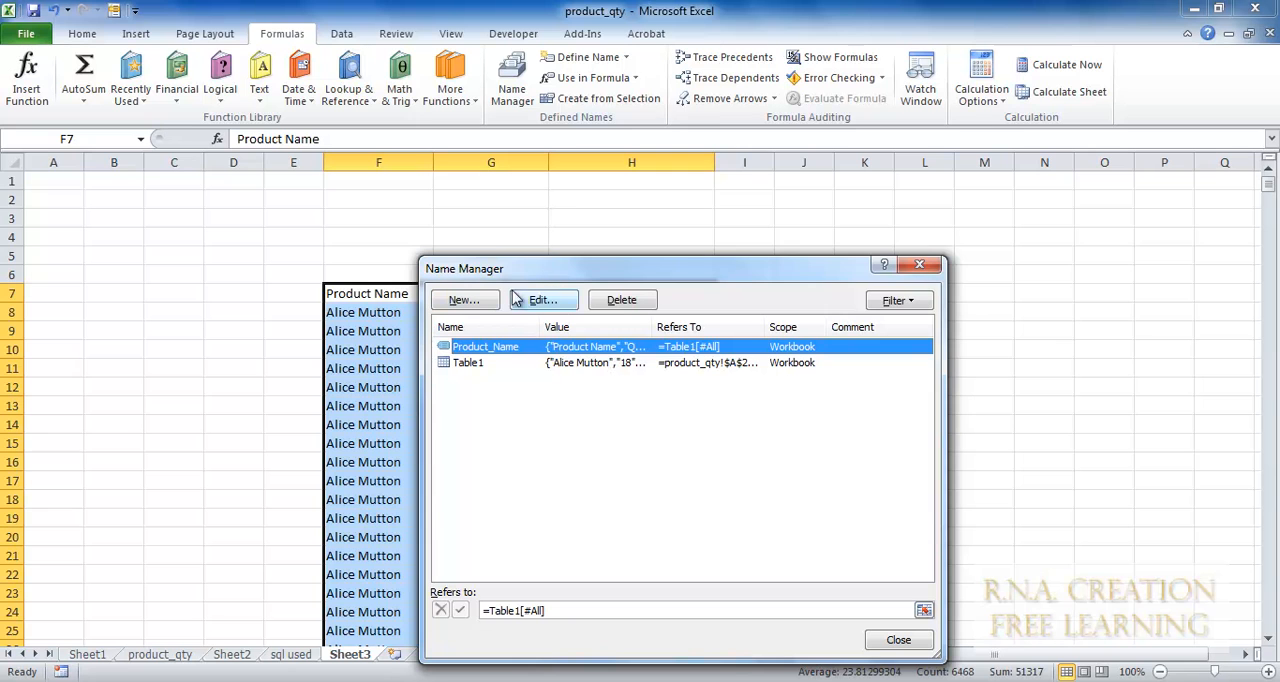
{"action": "left_click", "coordinate": [464, 302]}
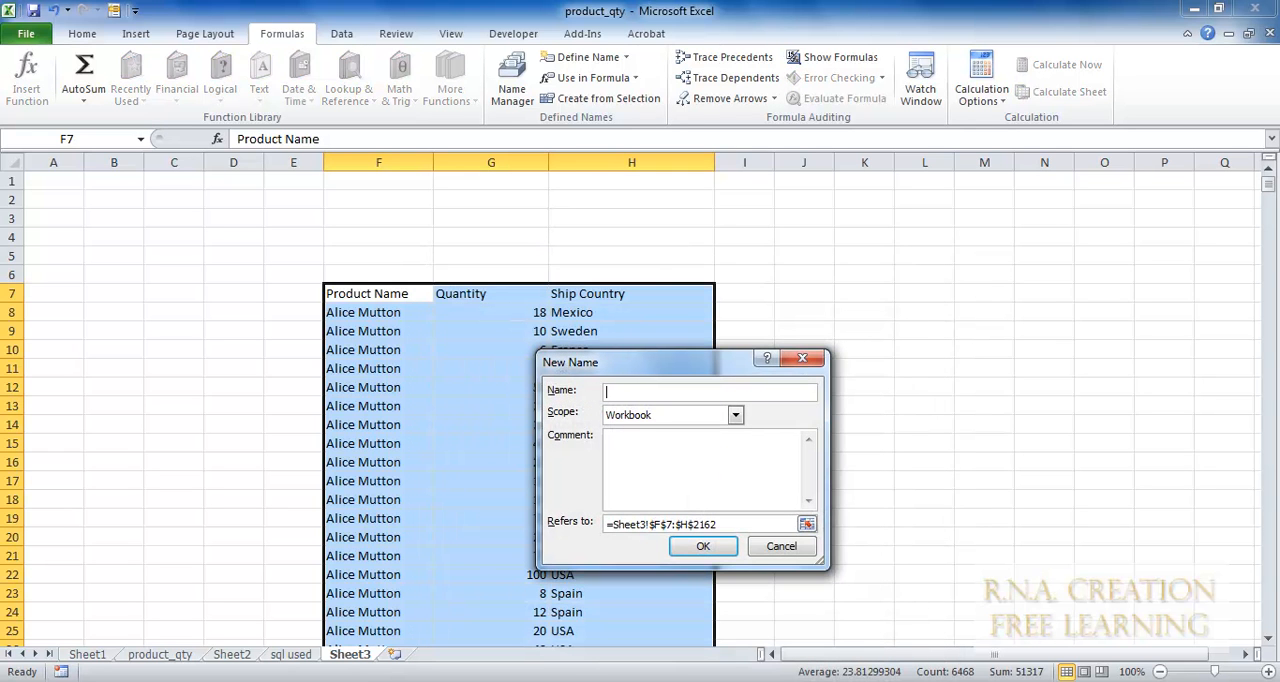
{"action": "type", "text": "p"}
{"action": "type", "text": "iv"}
{"action": "key", "text": "BackSpace"}
{"action": "key", "text": "BackSpace"}
{"action": "key", "text": "BackSpace"}
{"action": "type", "text": "product"}
{"action": "type", "text": "_countr"}
{"action": "type", "text": "ry"}
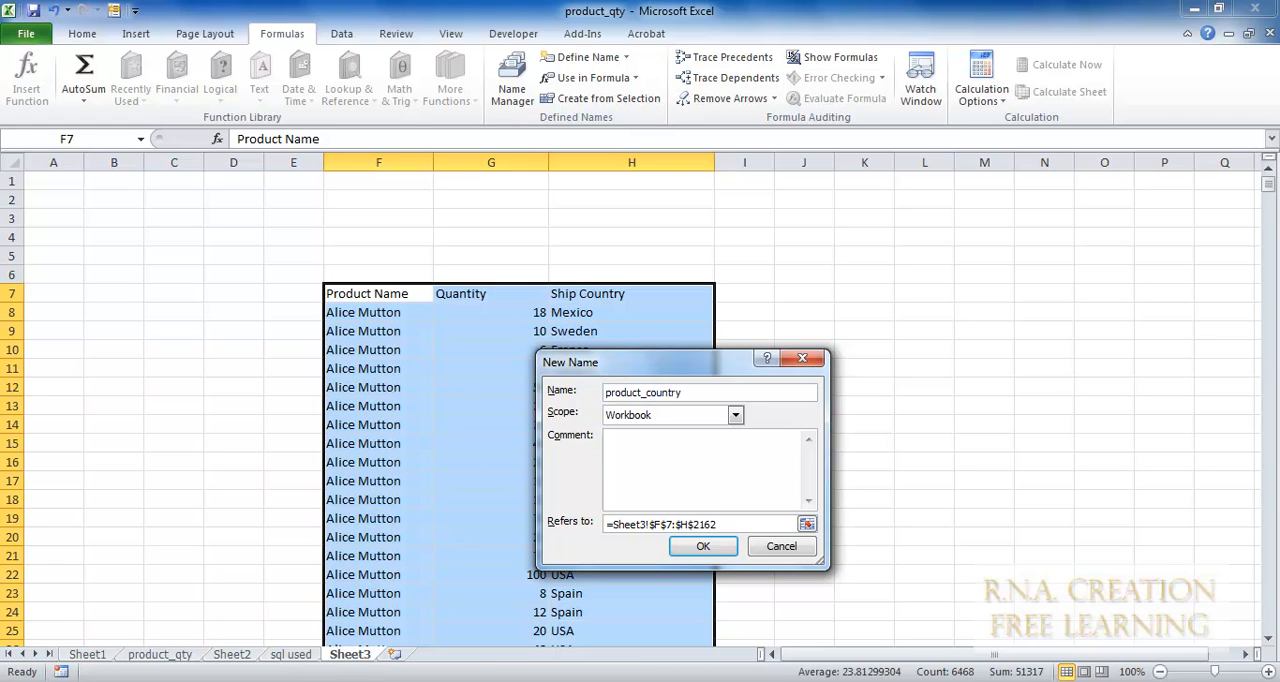
{"action": "left_click", "coordinate": [700, 548]}
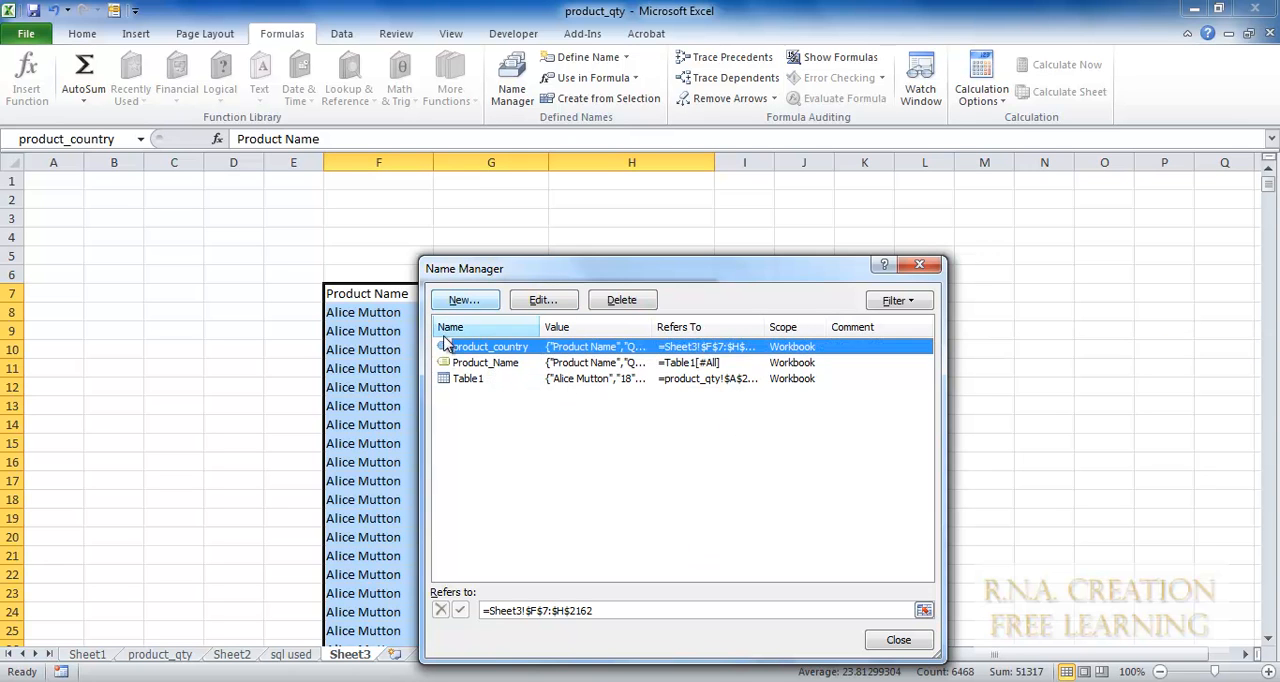
{"action": "left_click_drag", "start_coordinate": [544, 327], "coordinate": [604, 327]}
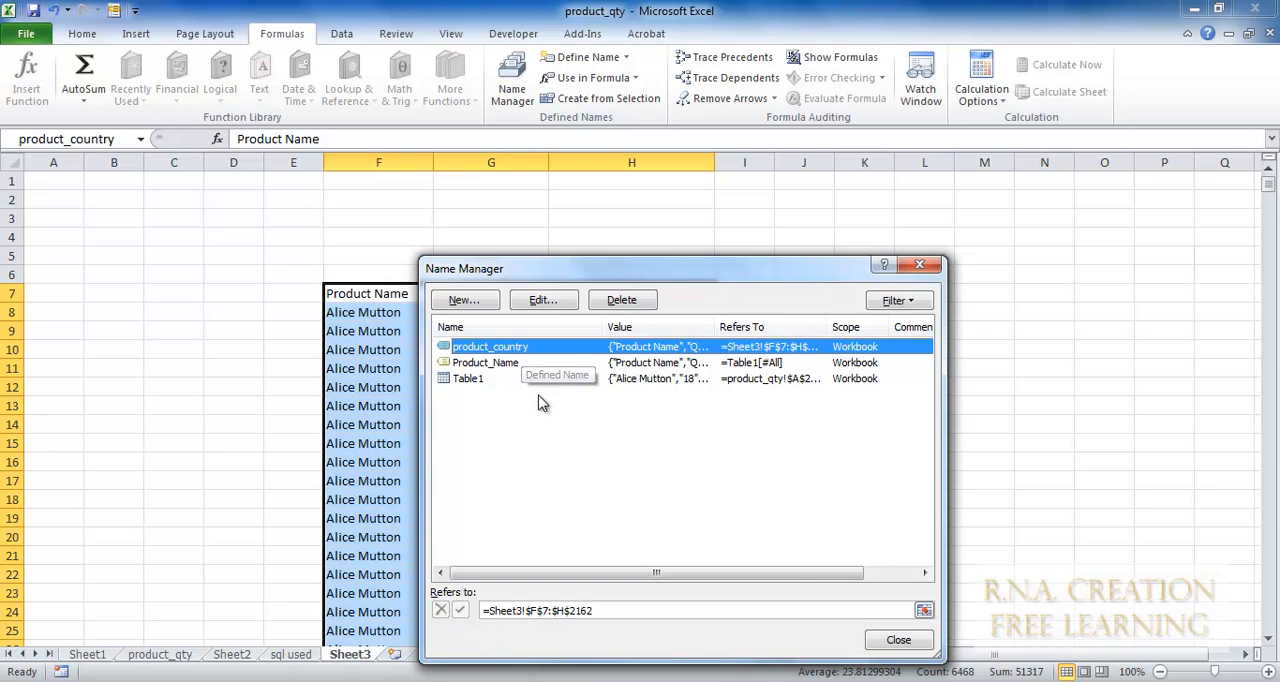
{"action": "left_click", "coordinate": [886, 642]}
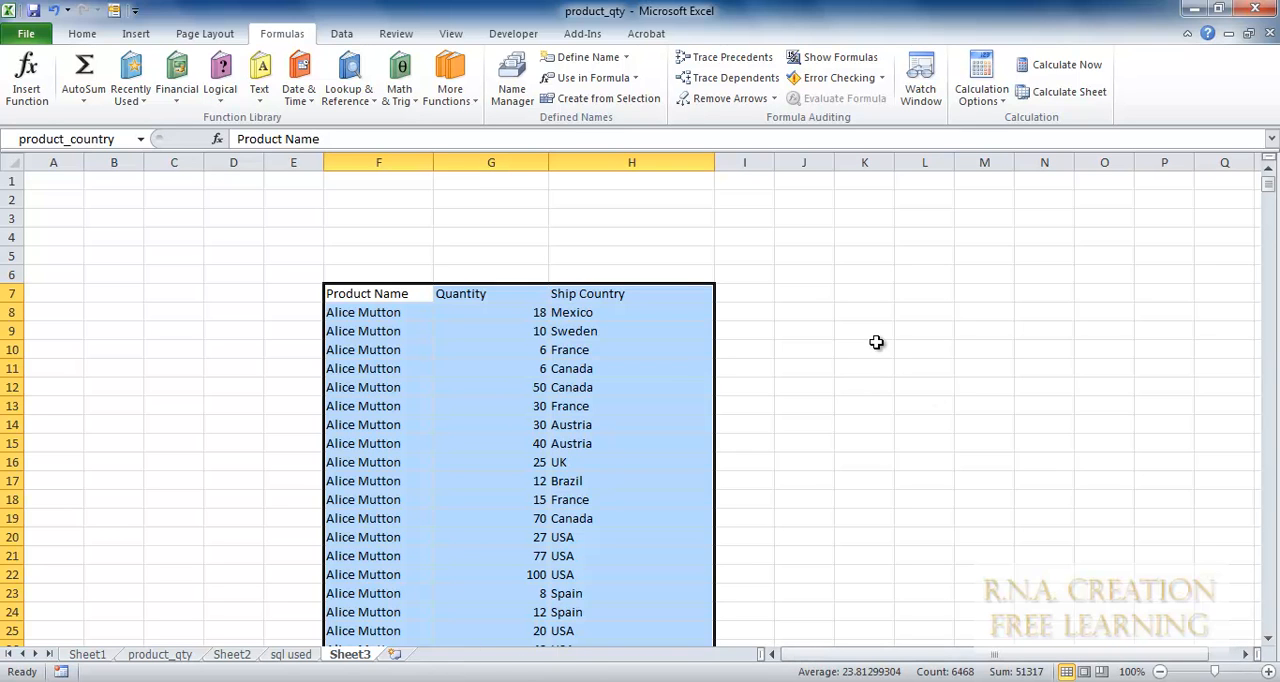
{"action": "left_click", "coordinate": [870, 289]}
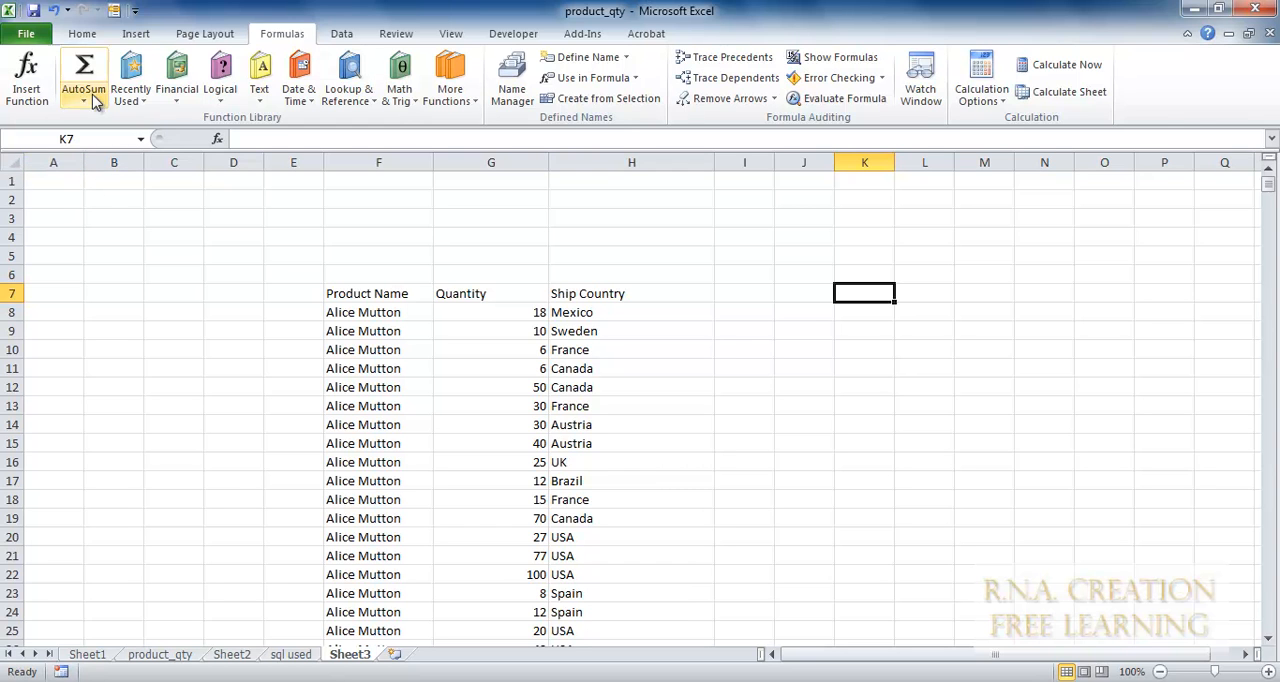
{"action": "left_click", "coordinate": [134, 35]}
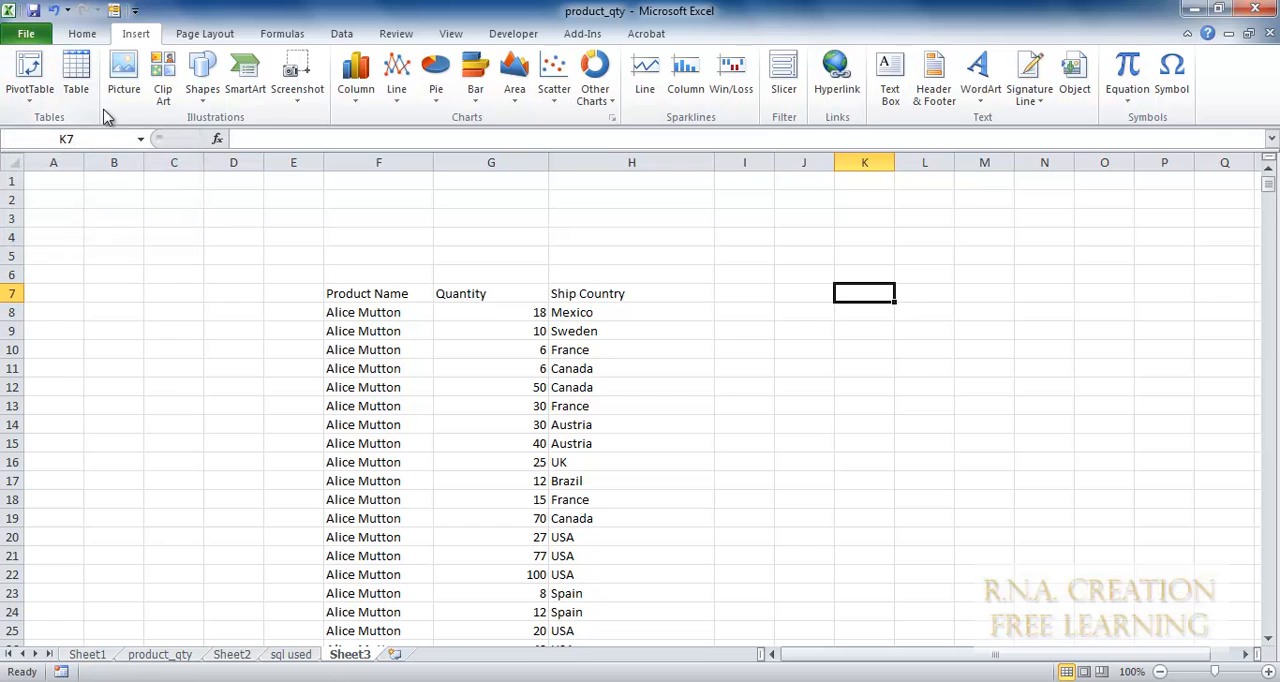
{"action": "left_click", "coordinate": [77, 89]}
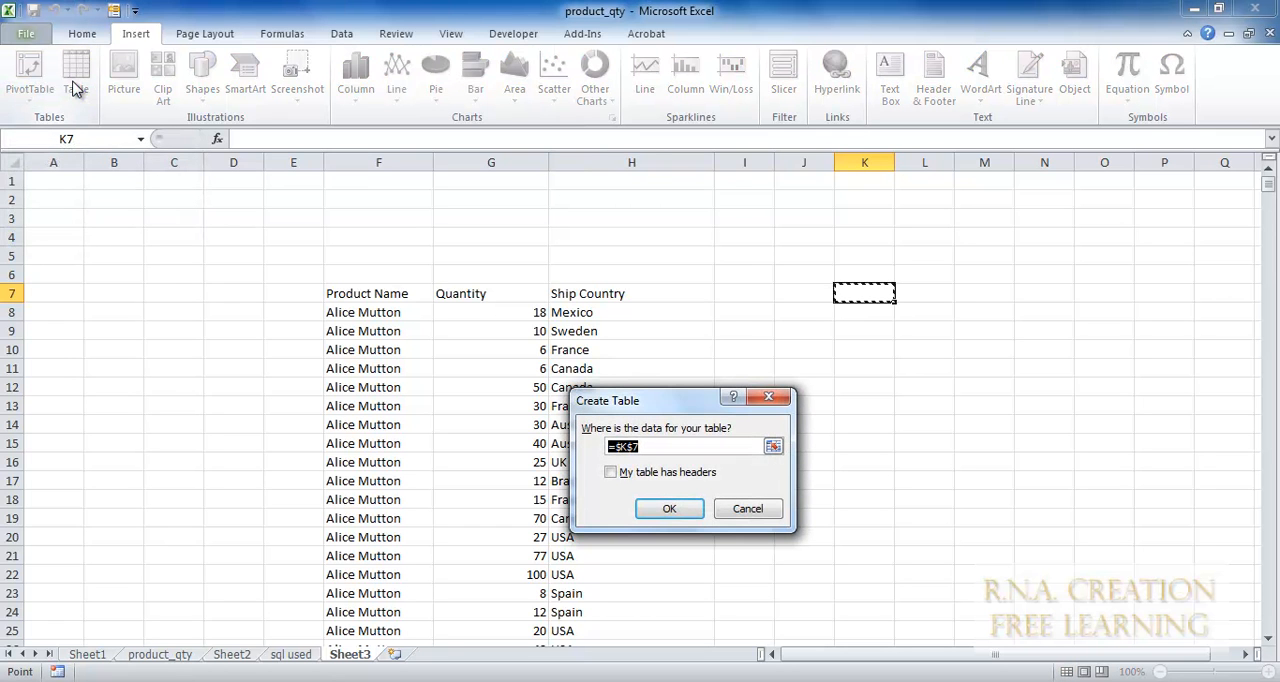
{"action": "left_click", "coordinate": [718, 512]}
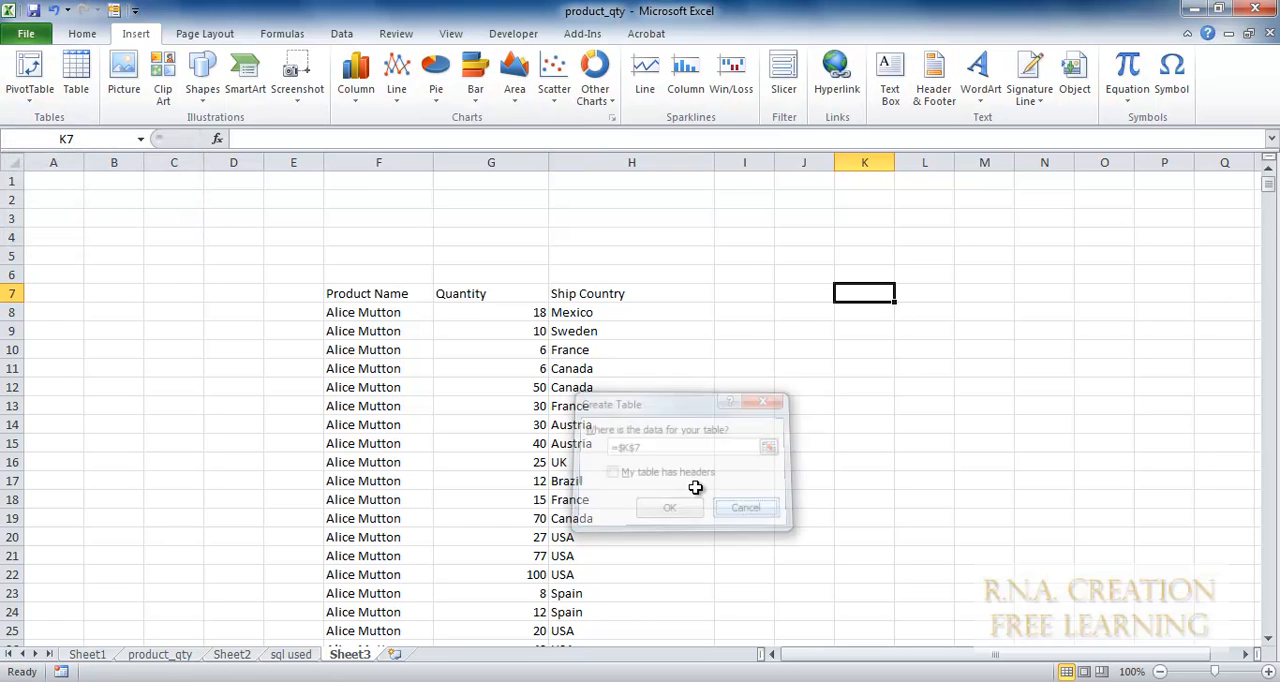
Convert the product data in F7:H2162 into a table with headers.
{"action": "left_click", "coordinate": [358, 292]}
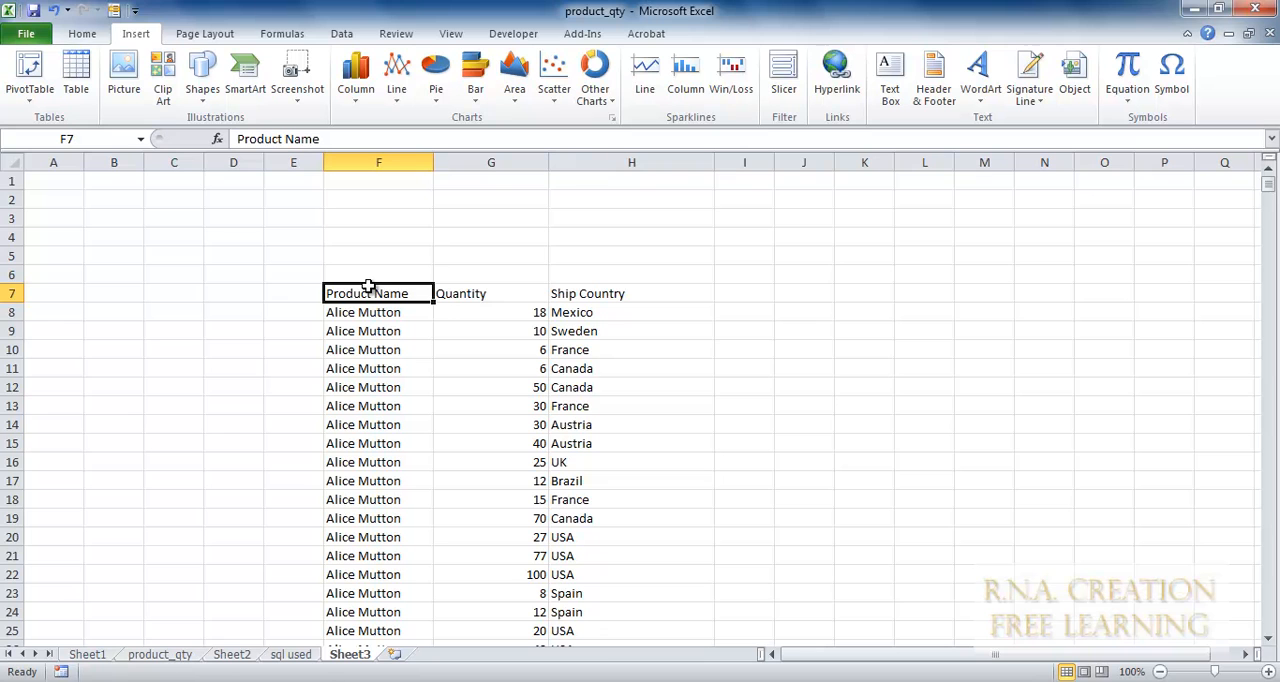
{"action": "key", "text": "shift+Right"}
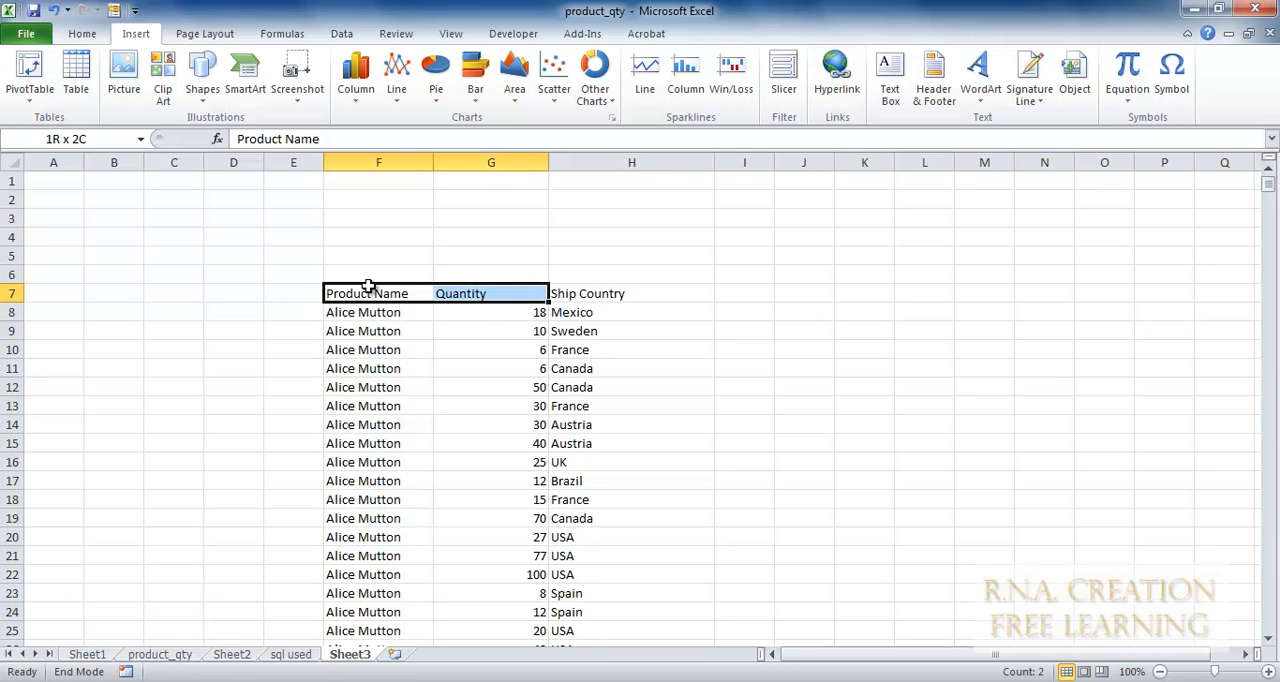
{"action": "key", "text": "shift+Right"}
{"action": "key", "text": "ctrl+shift+Down"}
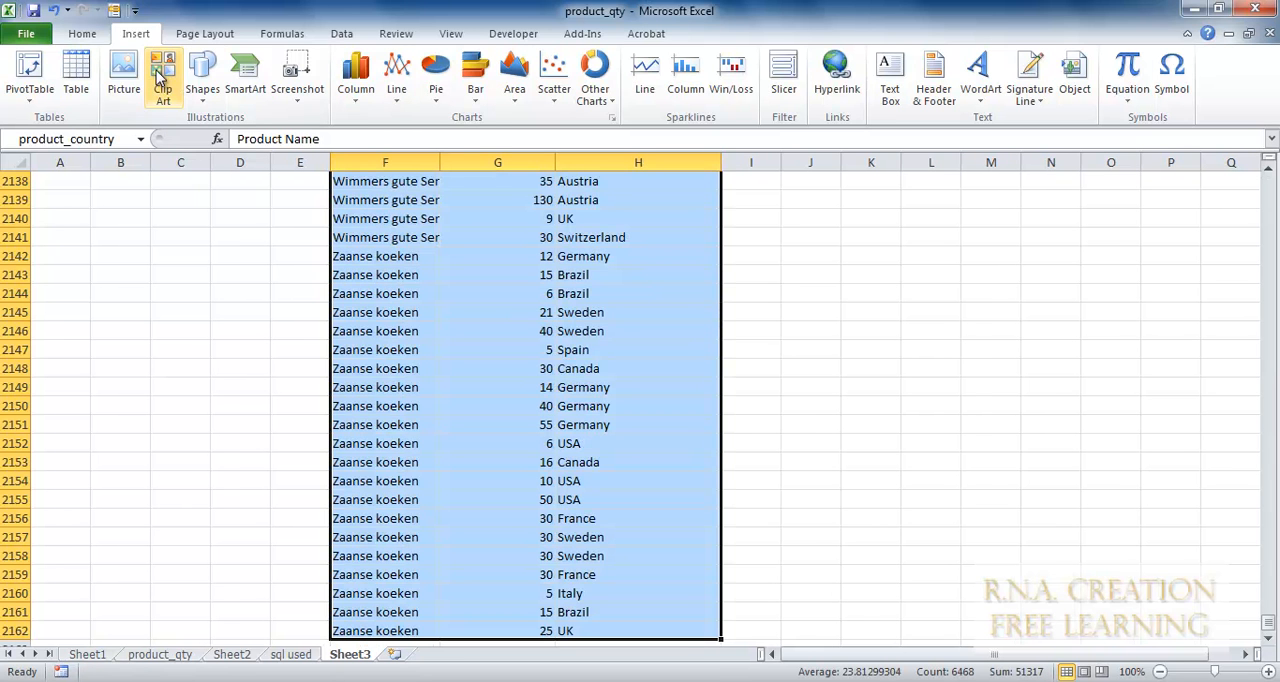
{"action": "left_click", "coordinate": [78, 76]}
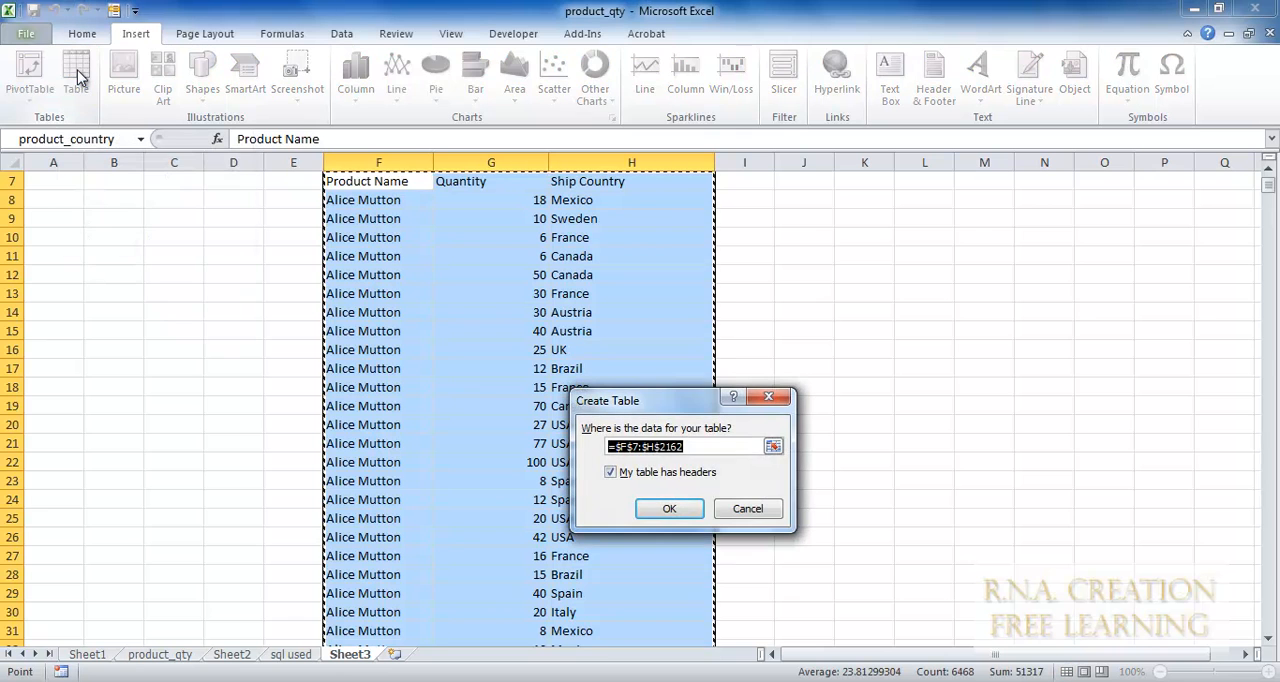
{"action": "left_click", "coordinate": [669, 510]}
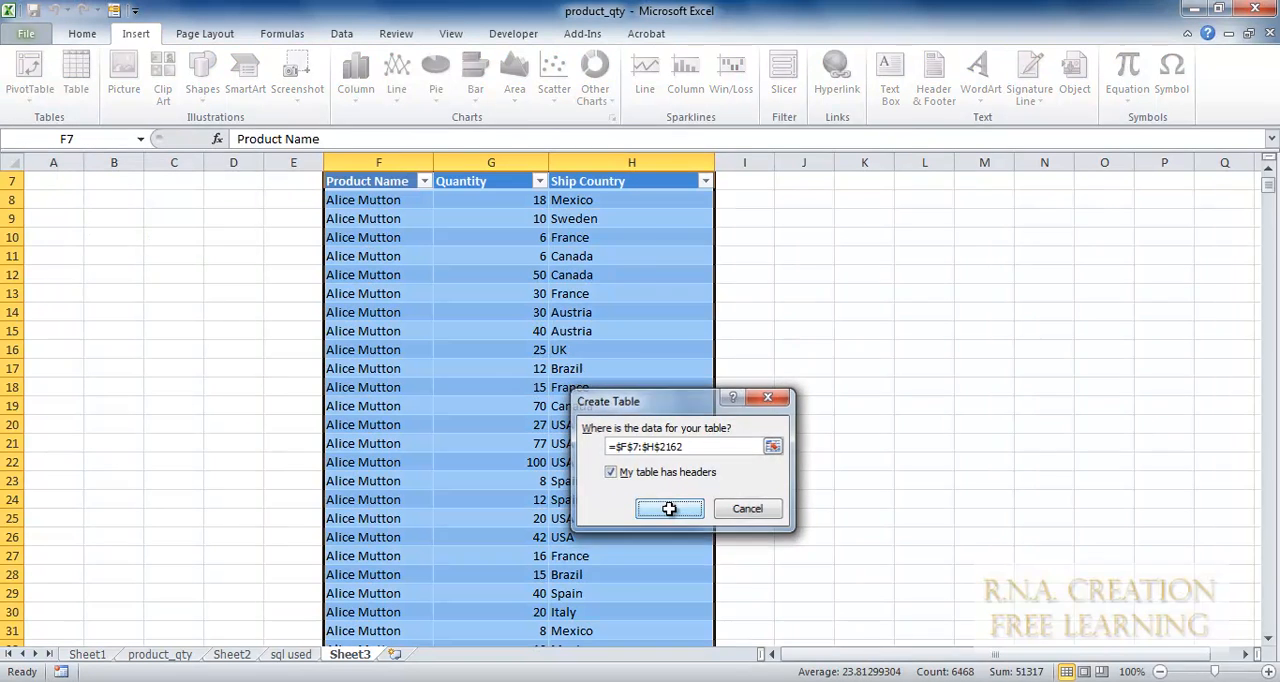
{"action": "left_click", "coordinate": [143, 140]}
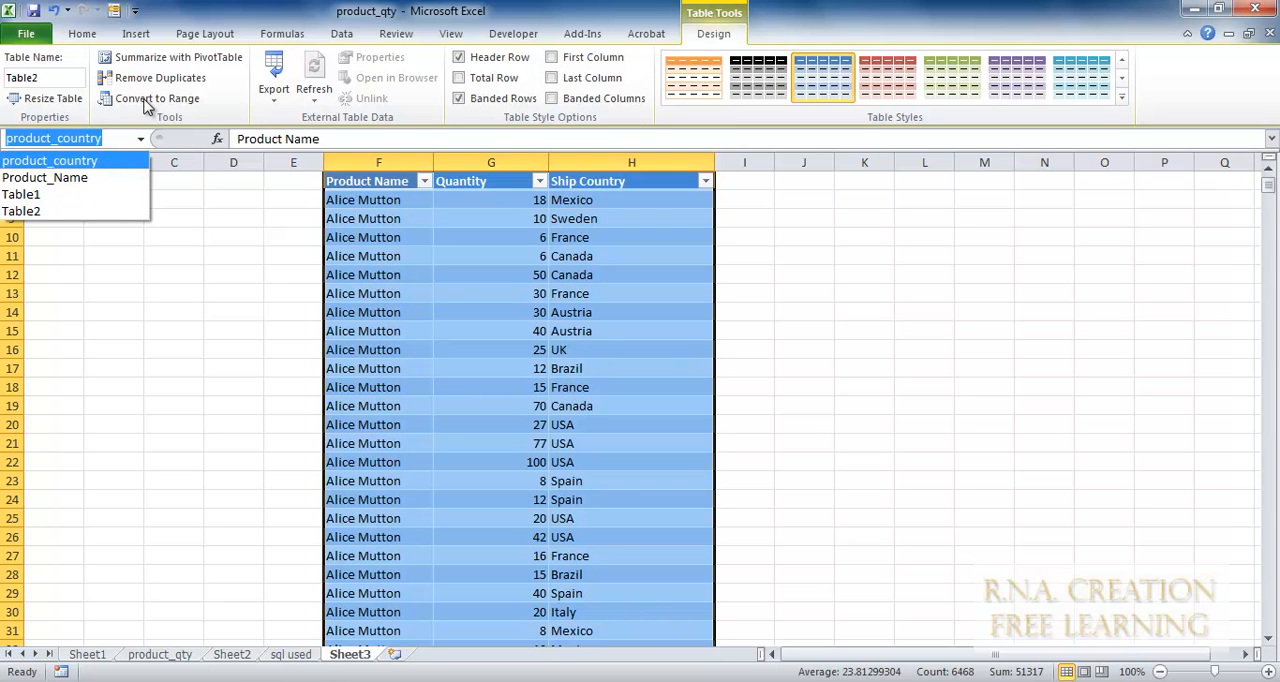
{"action": "left_click", "coordinate": [138, 139]}
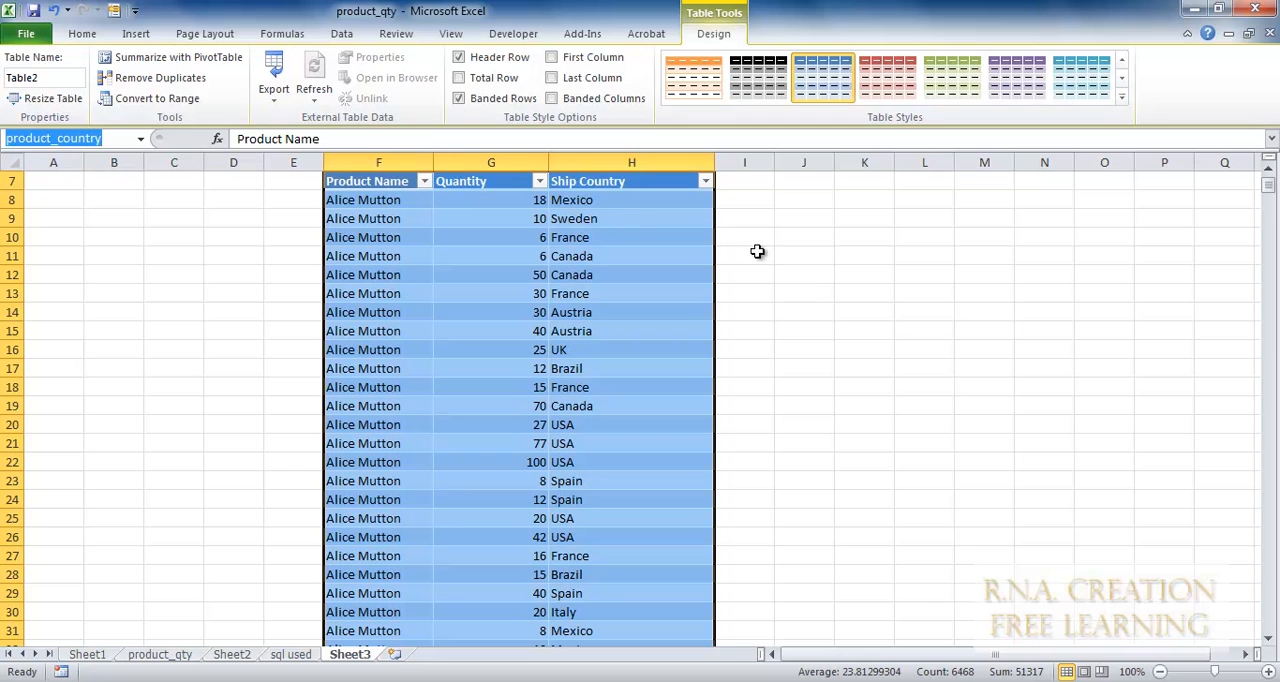
Insert a PivotTable at cell L17 of Sheet3, using the named range product_country as its source.
{"action": "left_click", "coordinate": [135, 34]}
{"action": "left_click", "coordinate": [905, 378]}
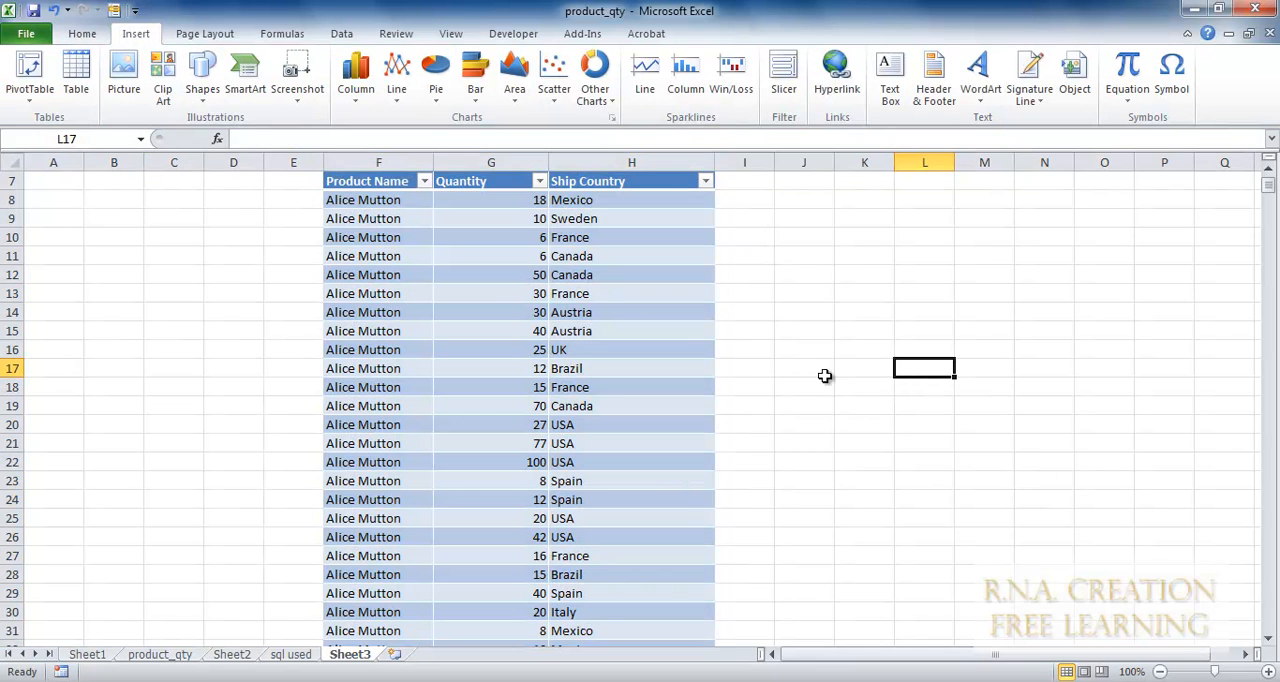
{"action": "left_click", "coordinate": [30, 78]}
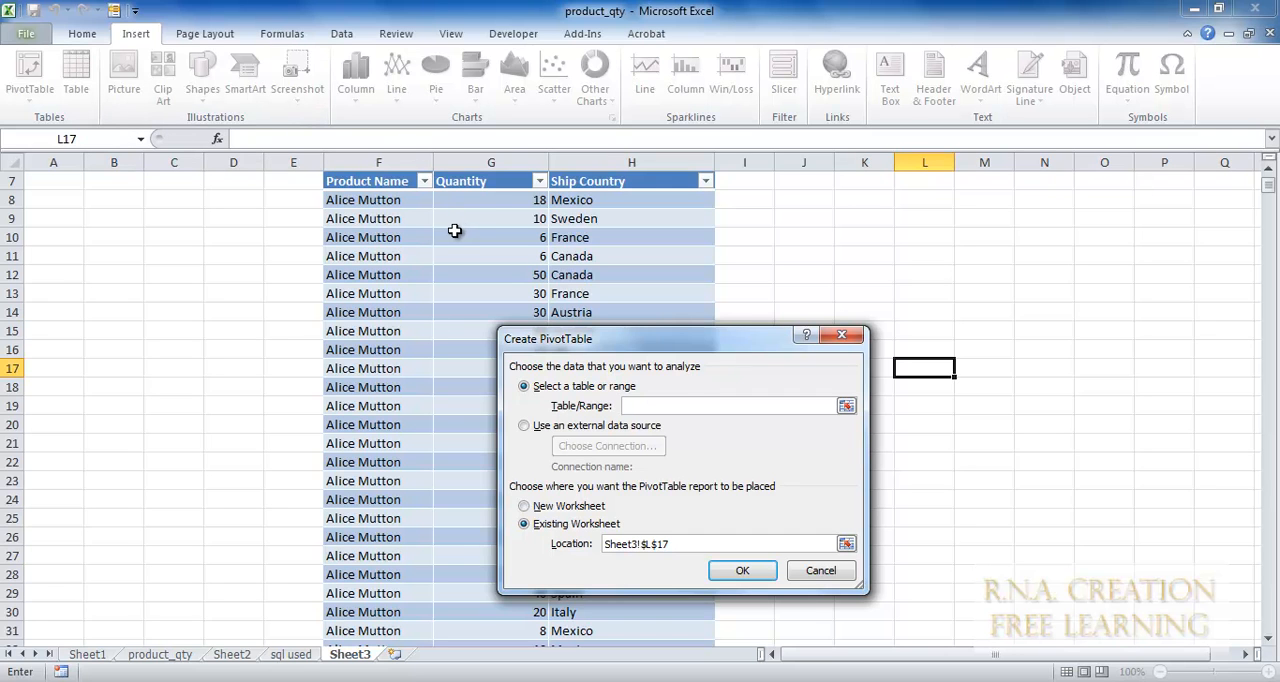
{"action": "left_click", "coordinate": [846, 406]}
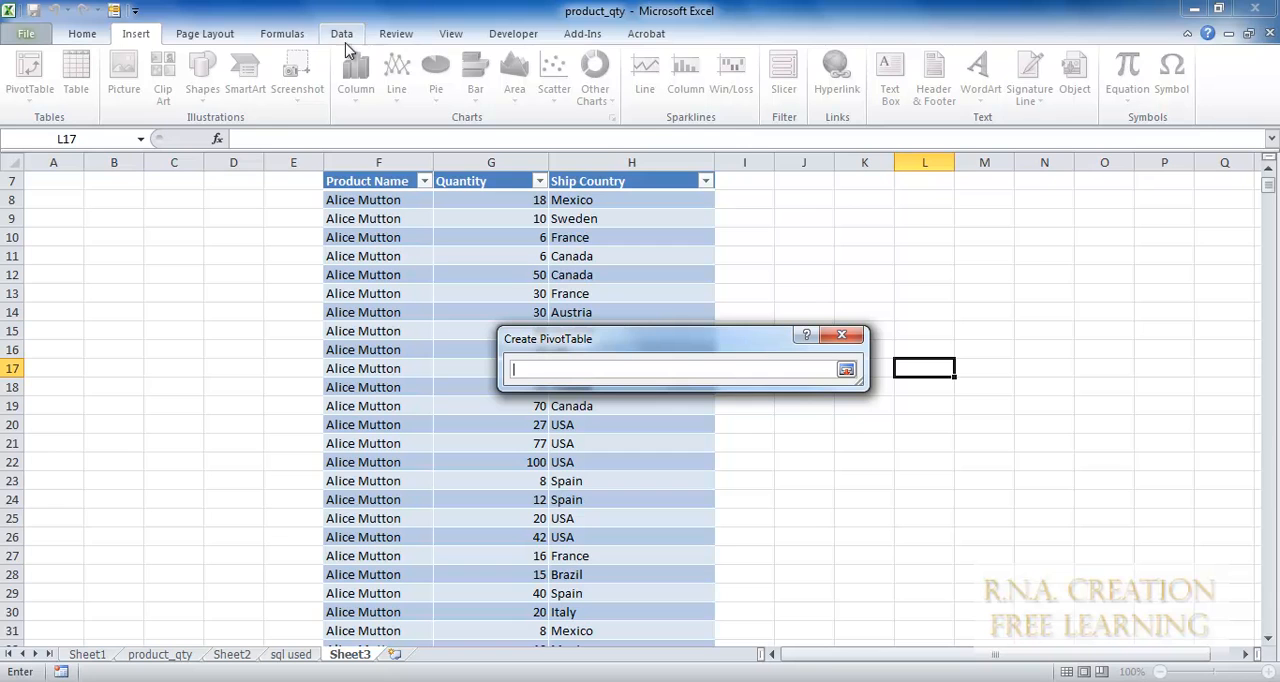
{"action": "left_click", "coordinate": [300, 38]}
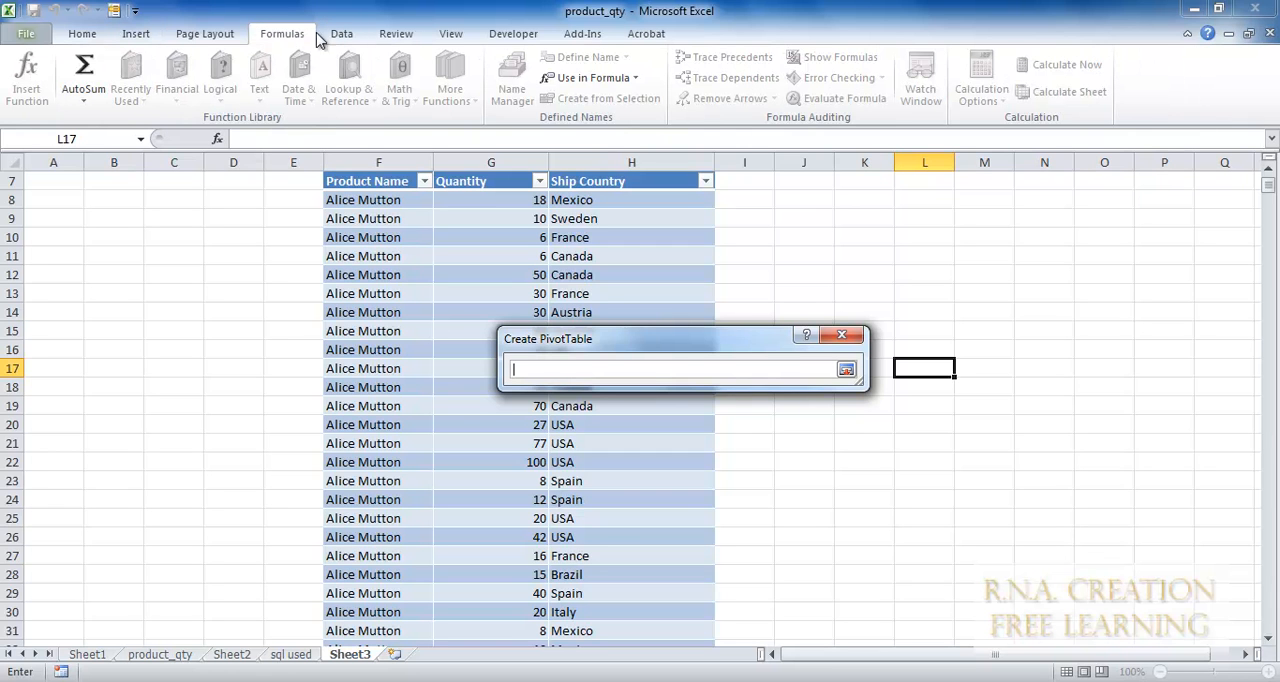
{"action": "left_click", "coordinate": [636, 80]}
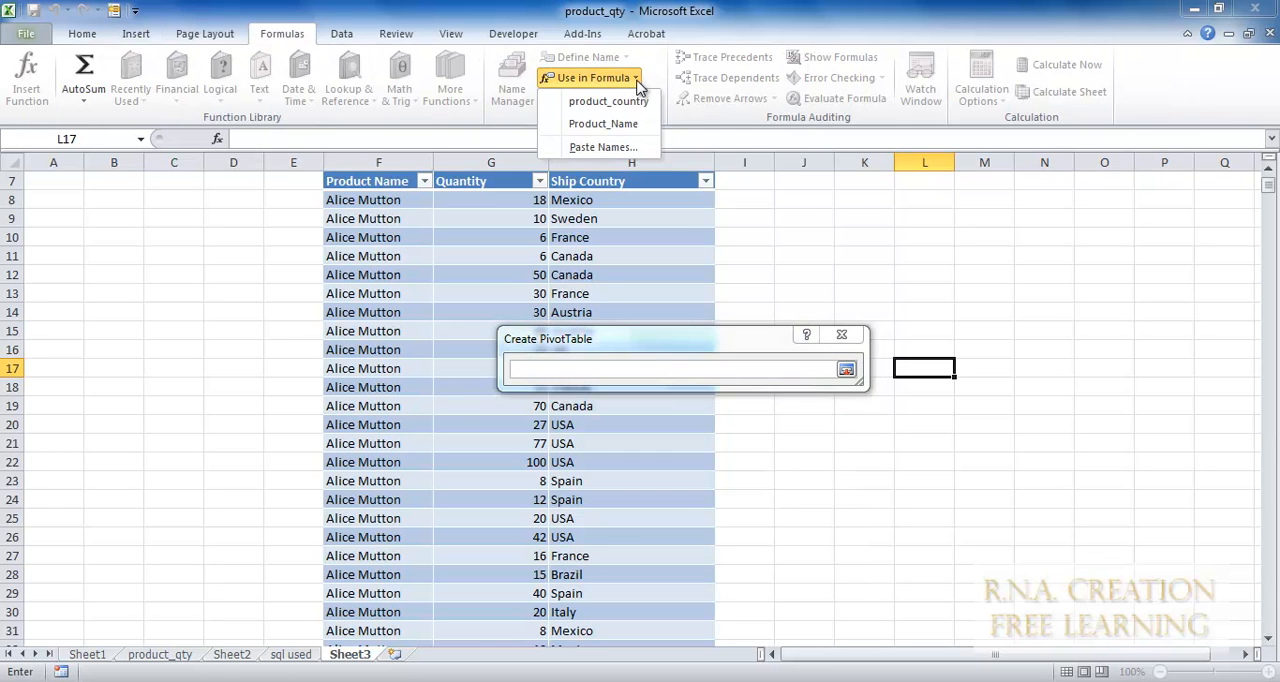
{"action": "left_click", "coordinate": [640, 104]}
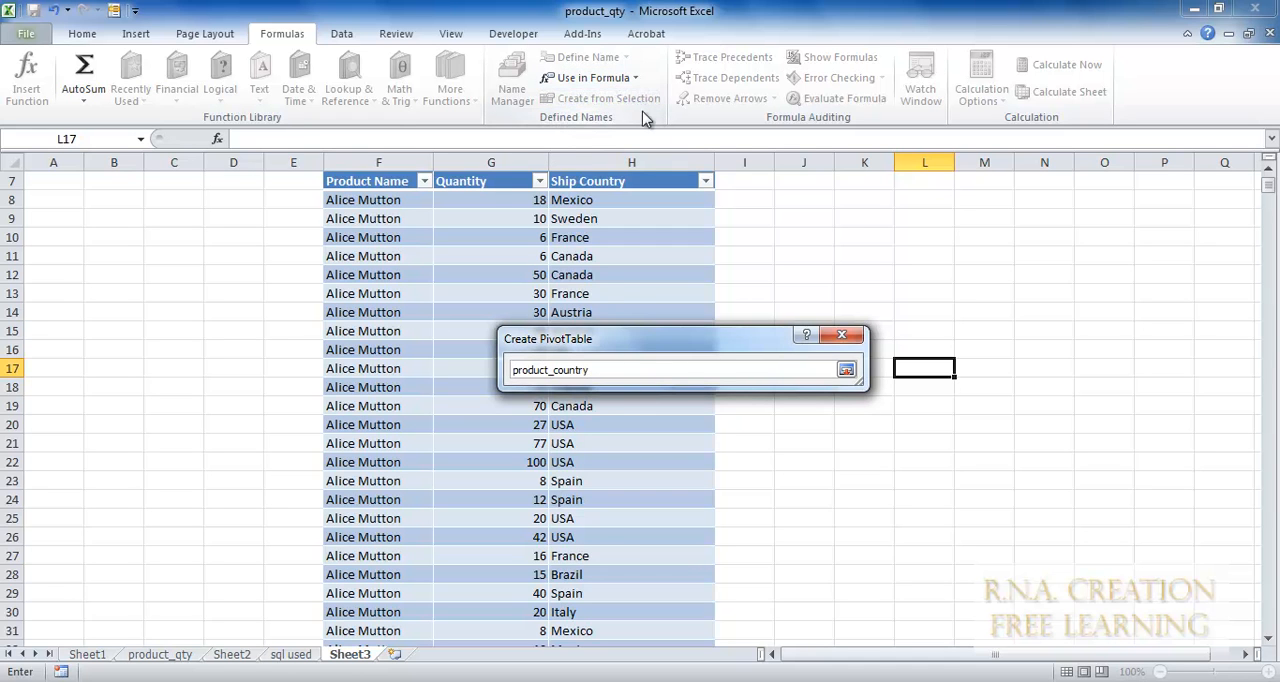
{"action": "left_click", "coordinate": [848, 338]}
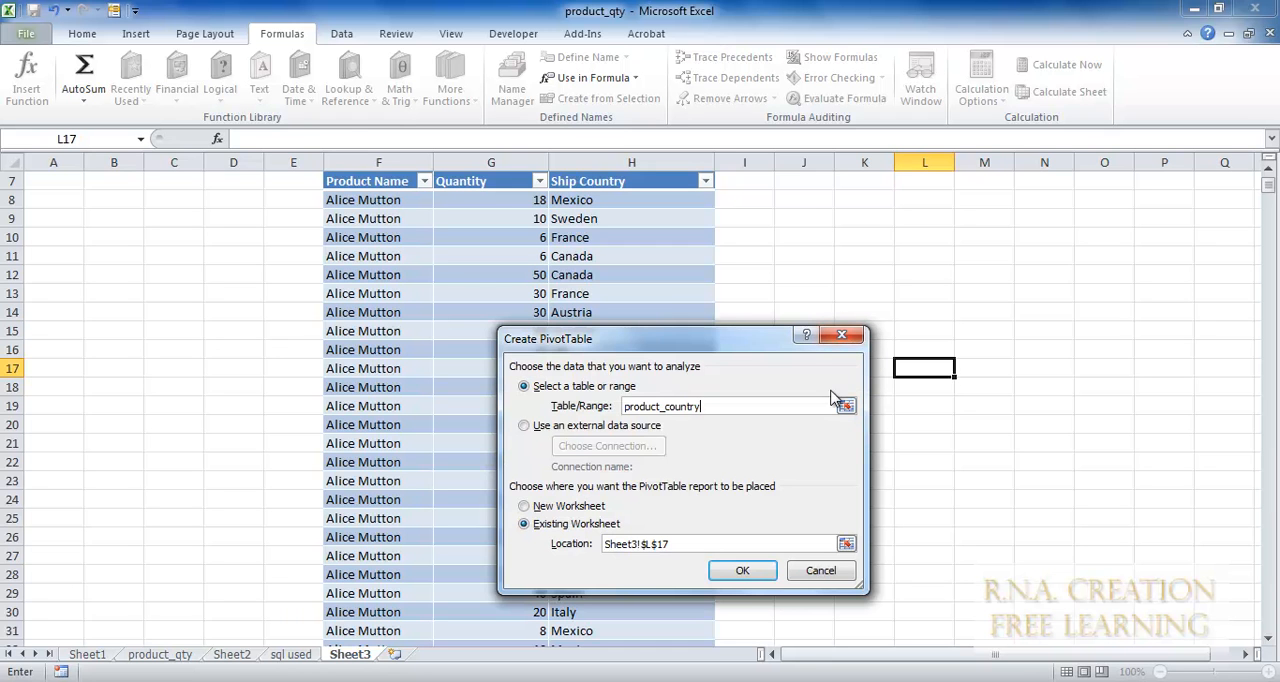
{"action": "left_click", "coordinate": [742, 572]}
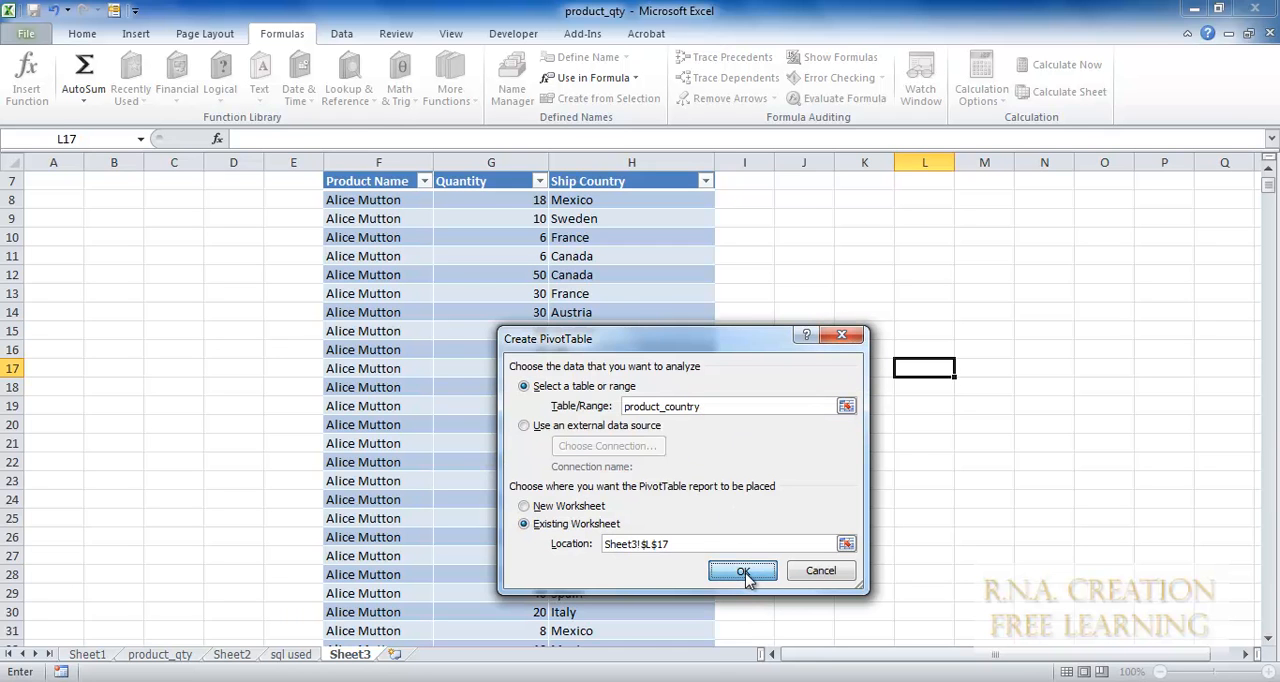
{"action": "left_click_drag", "start_coordinate": [820, 654], "coordinate": [895, 655]}
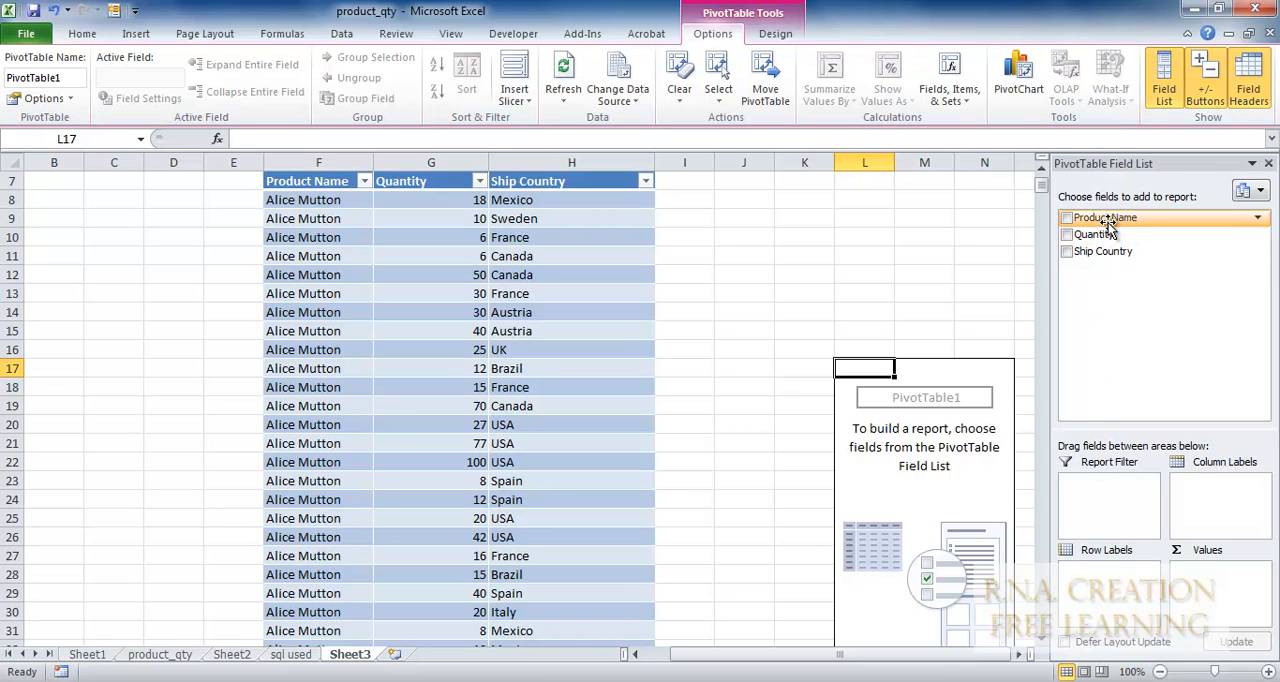
Lay out the PivotTable with Product Name as row labels and Ship Country as column labels.
{"action": "left_click_drag", "start_coordinate": [1108, 224], "coordinate": [1092, 573]}
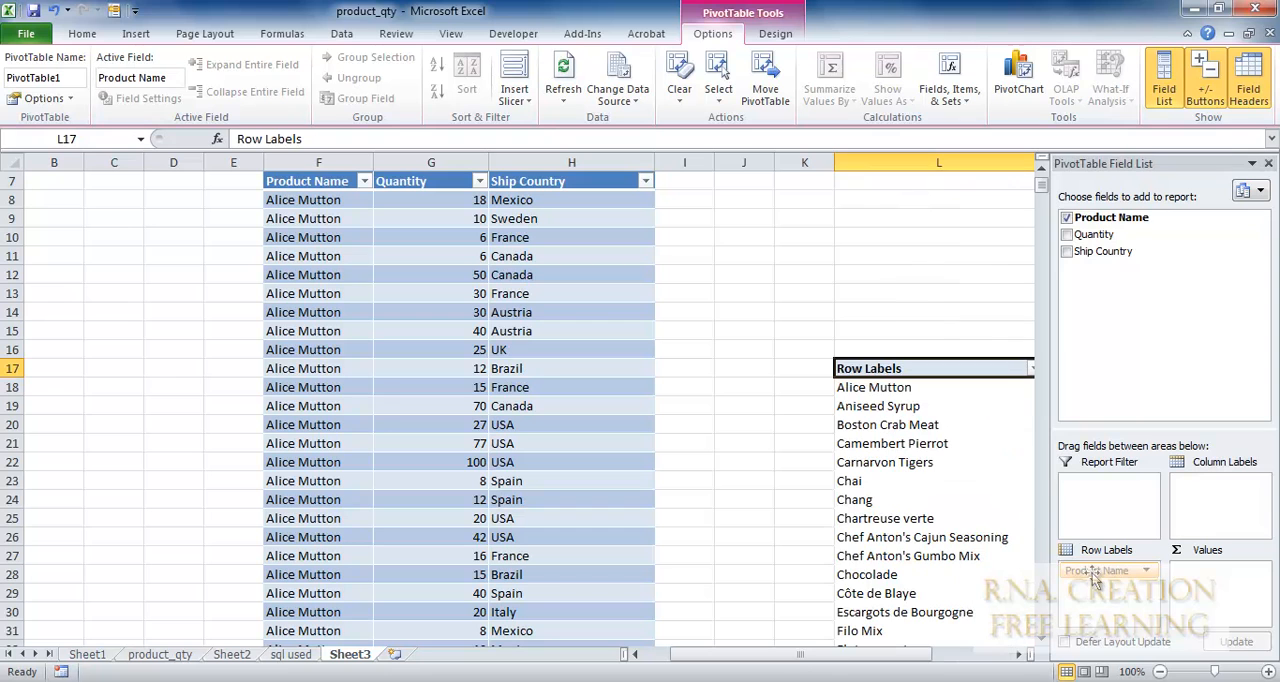
{"action": "left_click_drag", "start_coordinate": [1103, 262], "coordinate": [1220, 487]}
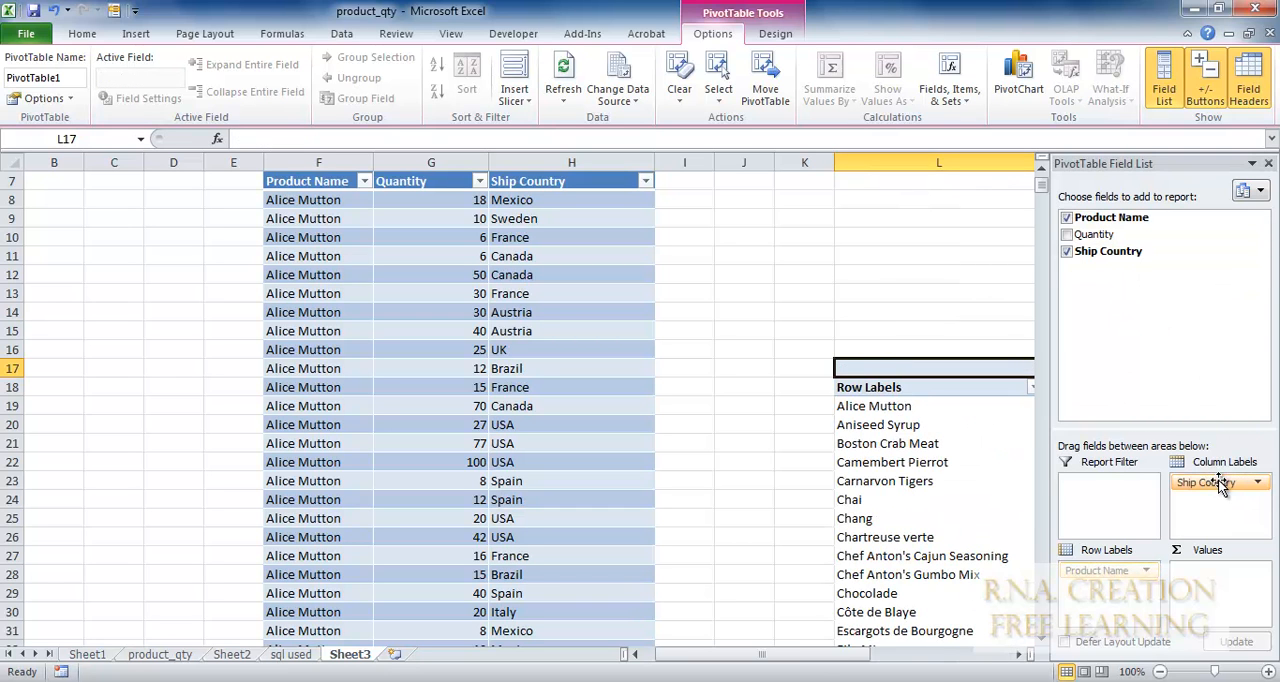
{"action": "left_click", "coordinate": [950, 664]}
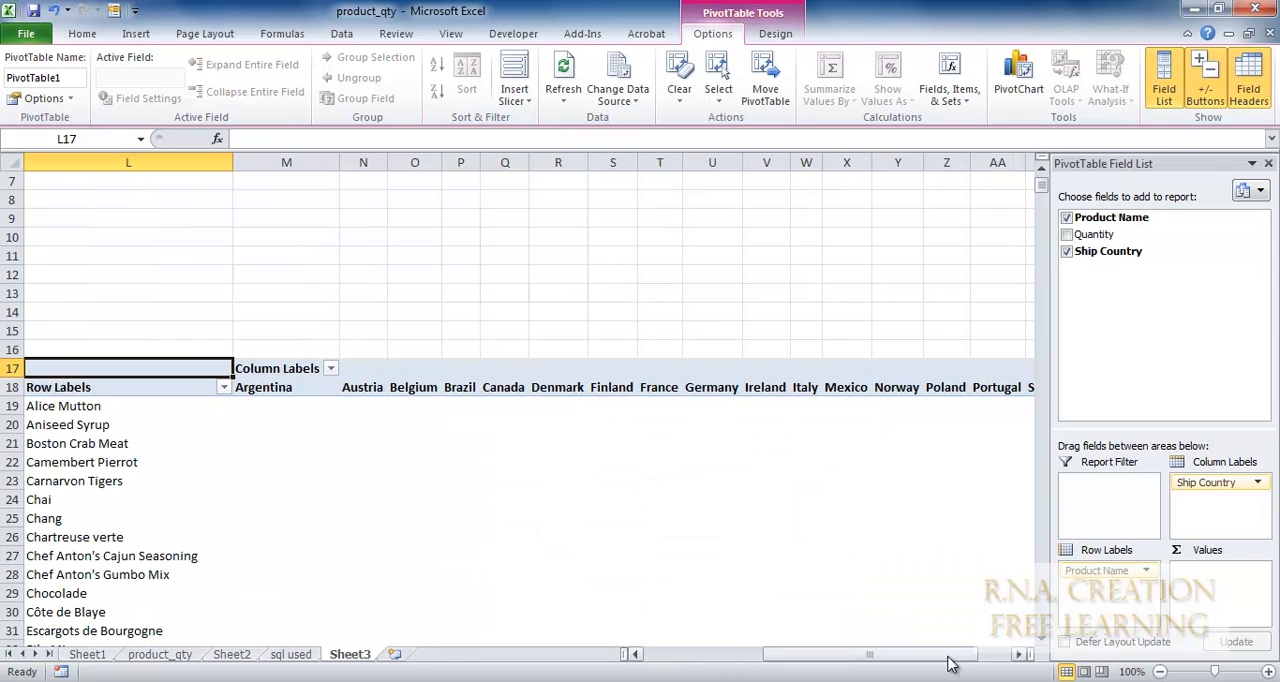
{"action": "left_click_drag", "start_coordinate": [916, 658], "coordinate": [894, 661]}
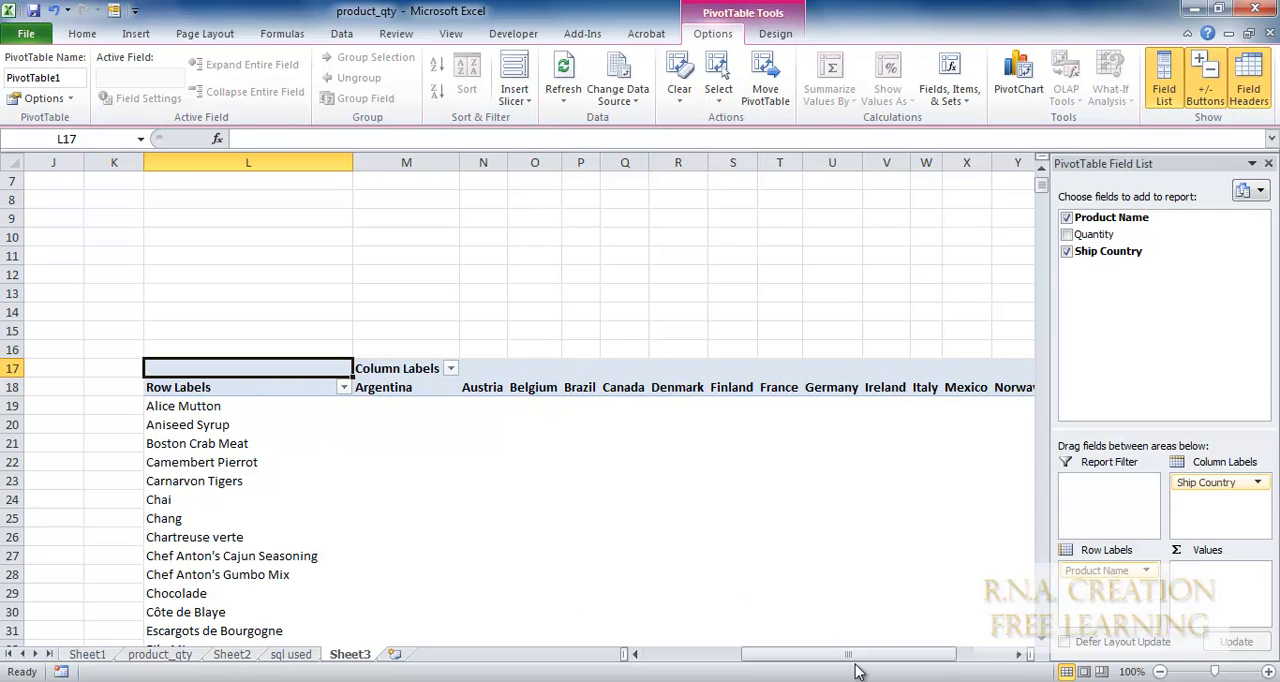
Add Quantity to the PivotTable values as a sum and remove its duplicate, leaving a single Sum of Quantity.
{"action": "left_click", "coordinate": [1067, 234]}
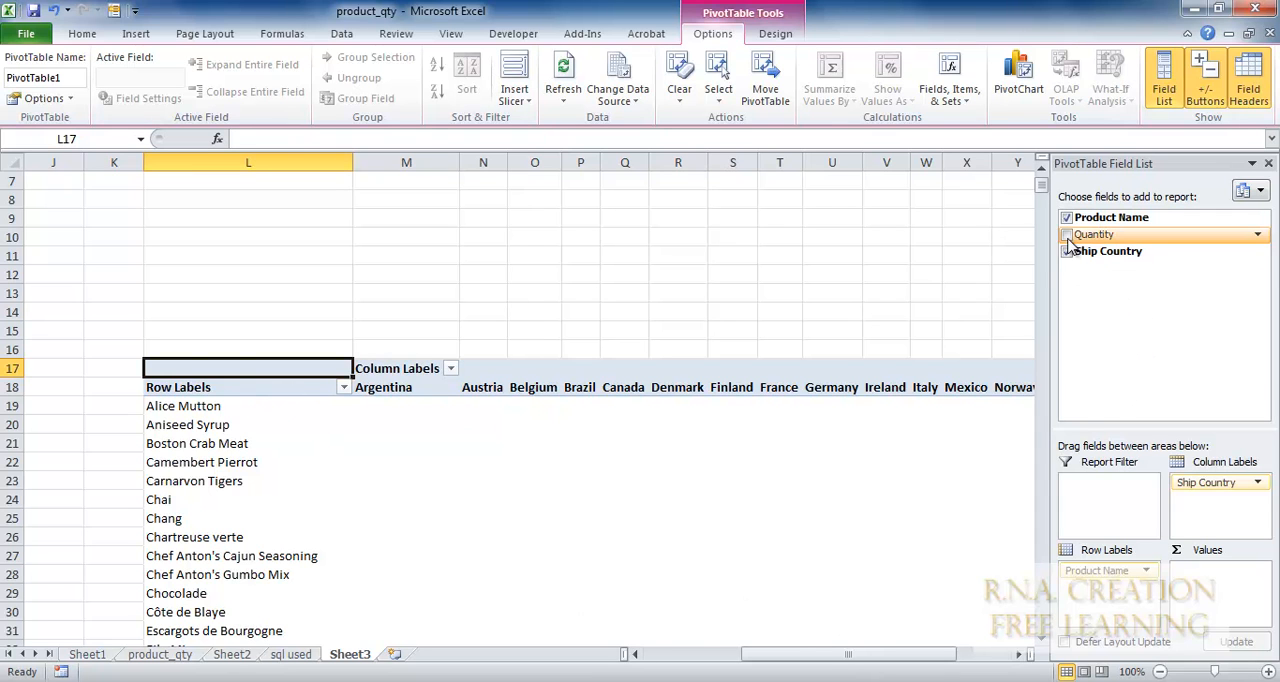
{"action": "left_click_drag", "start_coordinate": [1095, 236], "coordinate": [1208, 582]}
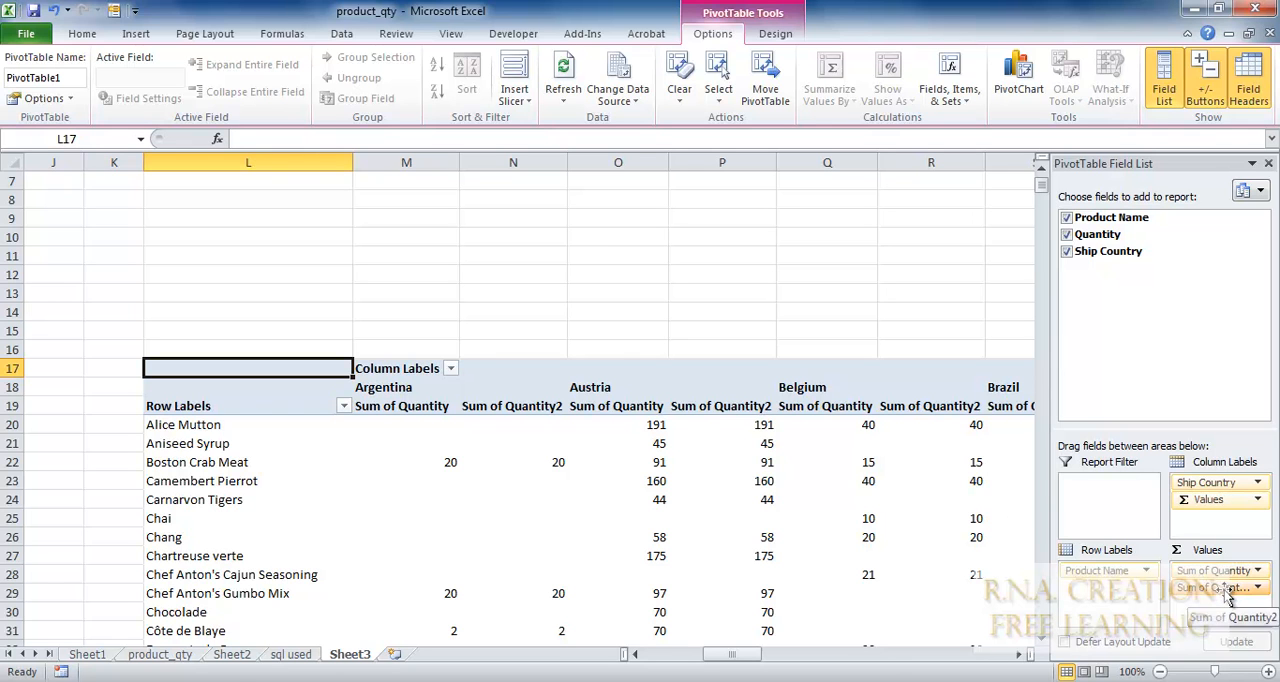
{"action": "left_click_drag", "start_coordinate": [1230, 598], "coordinate": [1196, 319]}
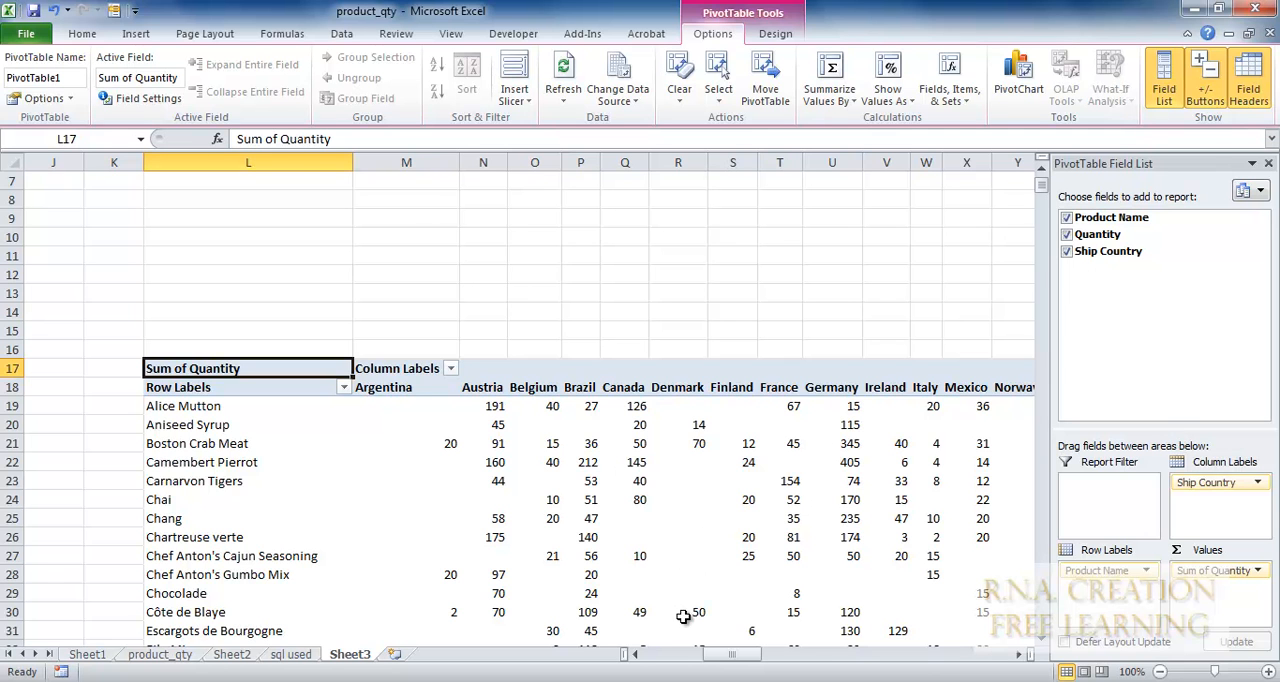
Review the quantities per product and country across the PivotTable, including its grand total row and column.
{"action": "left_click_drag", "start_coordinate": [737, 660], "coordinate": [780, 655]}
{"action": "scroll", "coordinate": [775, 632], "scroll_direction": "down", "scroll_amount": 16}
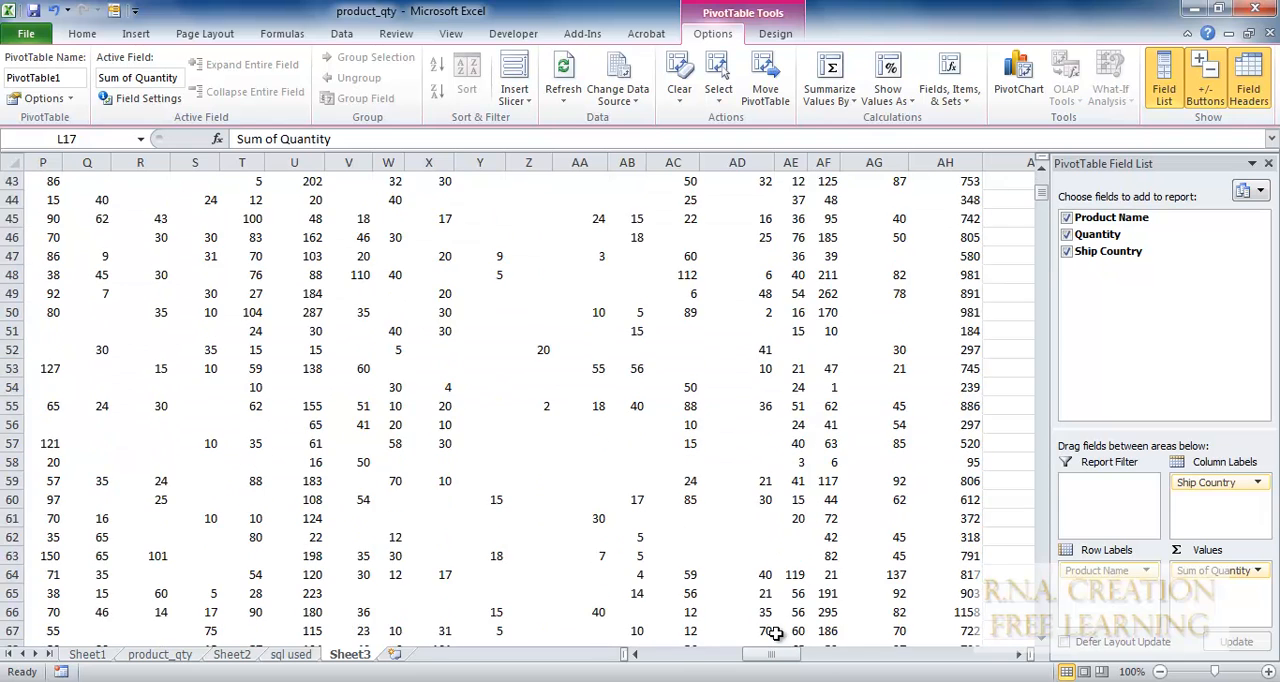
{"action": "scroll", "coordinate": [775, 632], "scroll_direction": "down", "scroll_amount": 7}
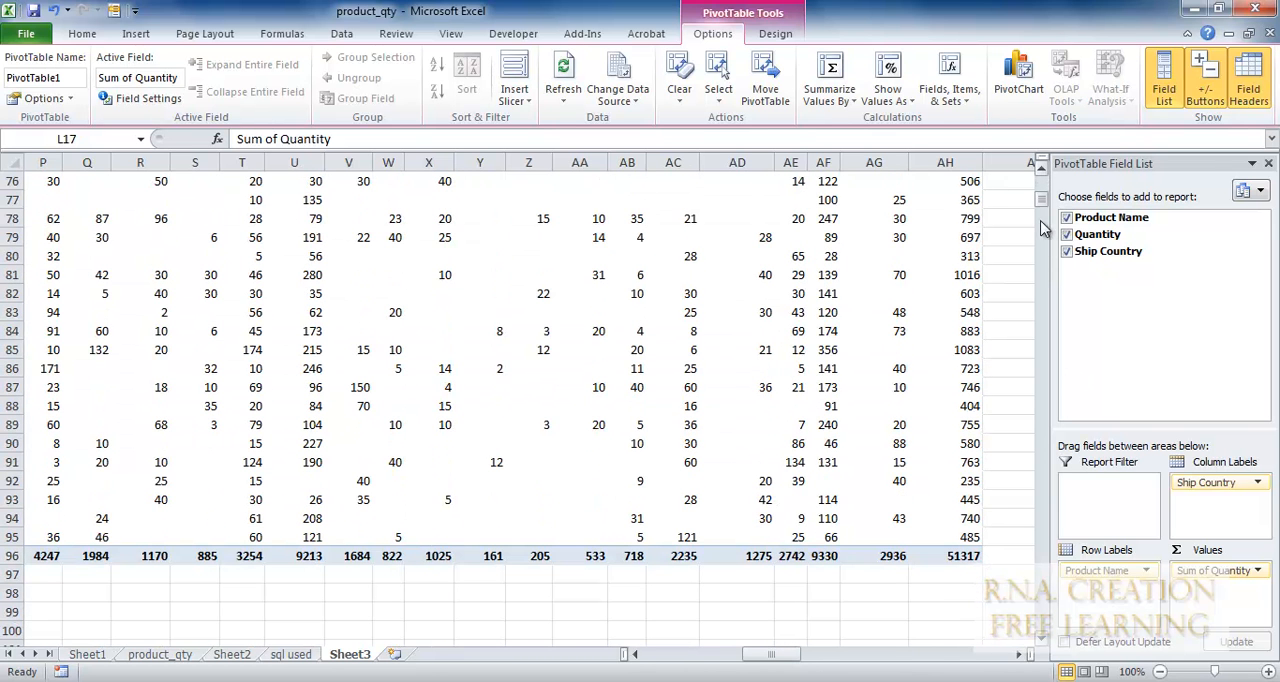
{"action": "left_click_drag", "start_coordinate": [1043, 207], "coordinate": [1043, 200]}
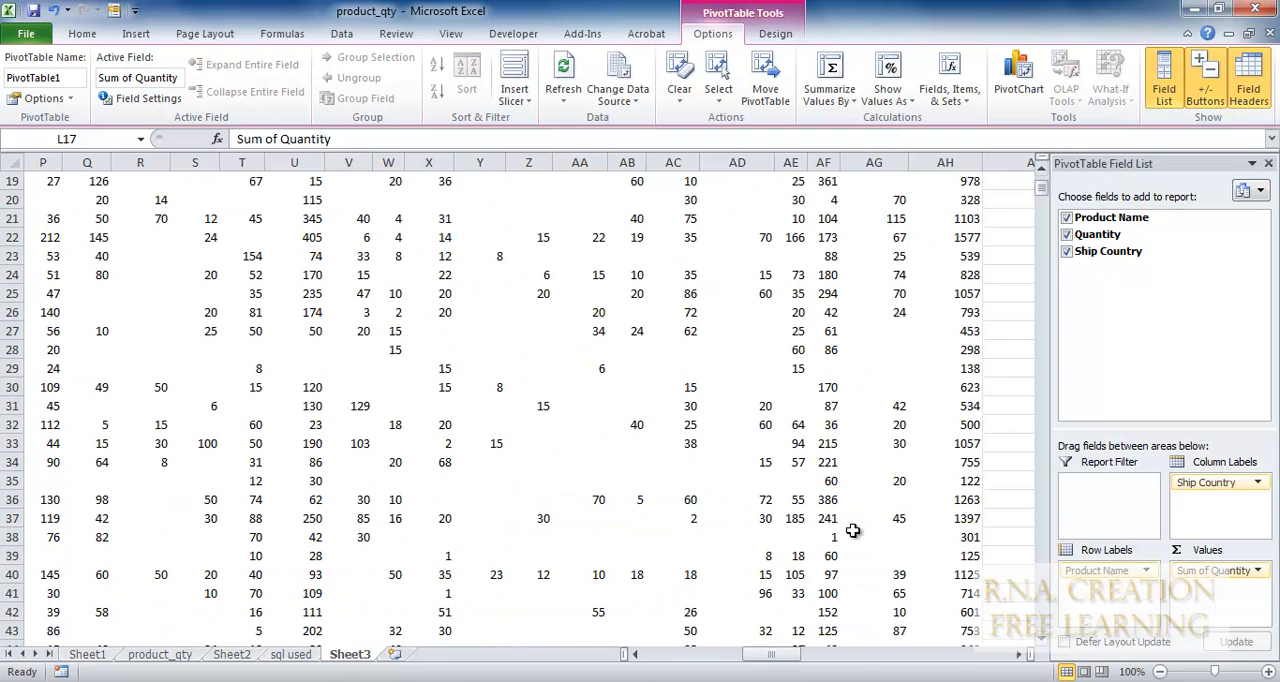
{"action": "left_click_drag", "start_coordinate": [785, 654], "coordinate": [737, 652]}
{"action": "scroll", "coordinate": [760, 577], "scroll_direction": "up", "scroll_amount": 6}
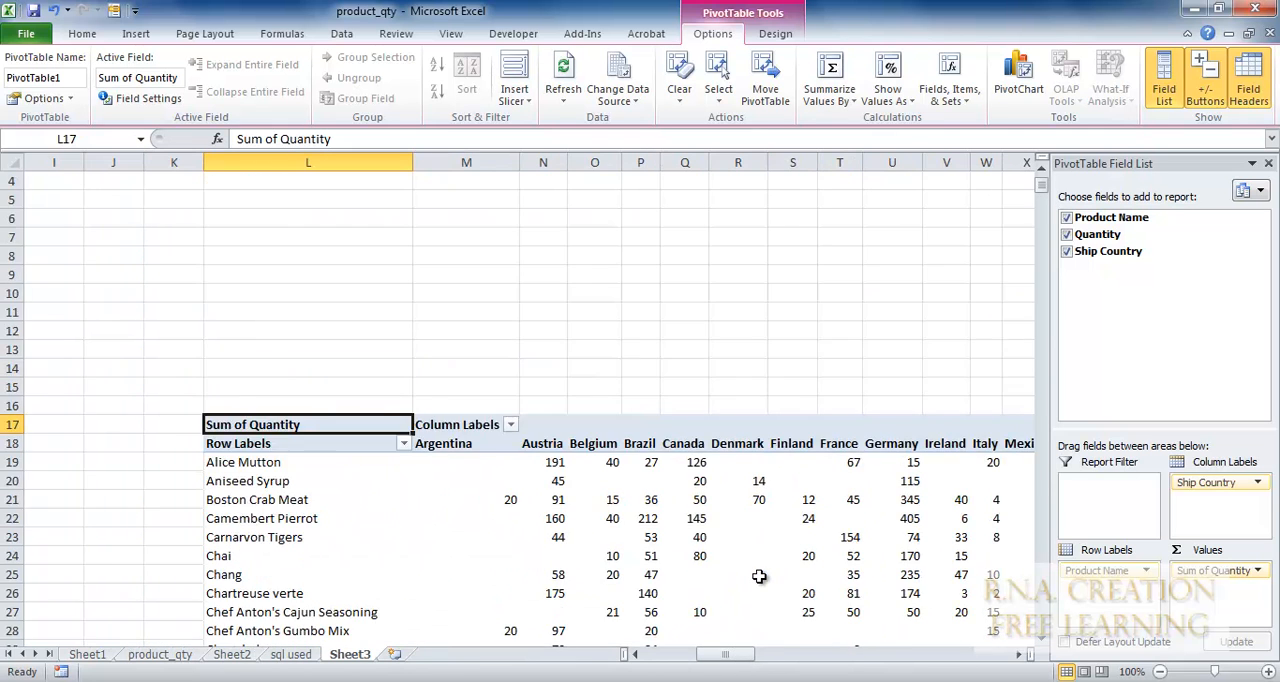
{"action": "scroll", "coordinate": [760, 577], "scroll_direction": "down", "scroll_amount": 20}
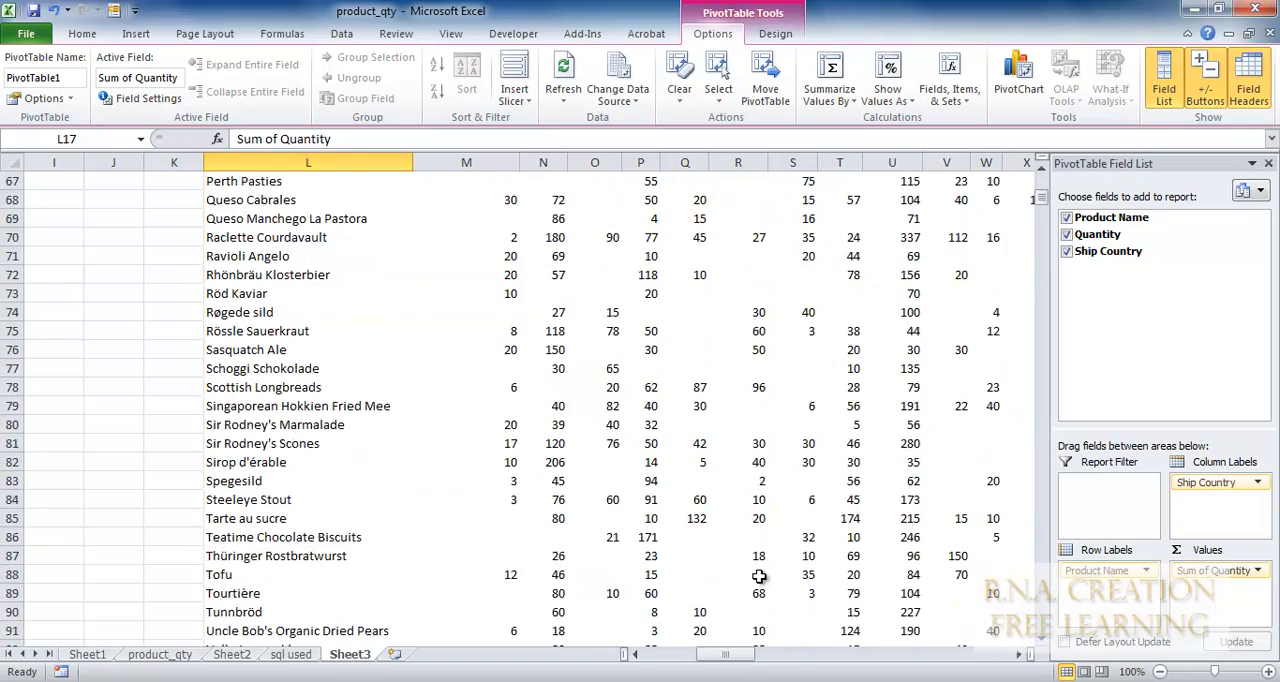
{"action": "scroll", "coordinate": [760, 577], "scroll_direction": "up", "scroll_amount": 4}
{"action": "scroll", "coordinate": [760, 577], "scroll_direction": "up", "scroll_amount": 20}
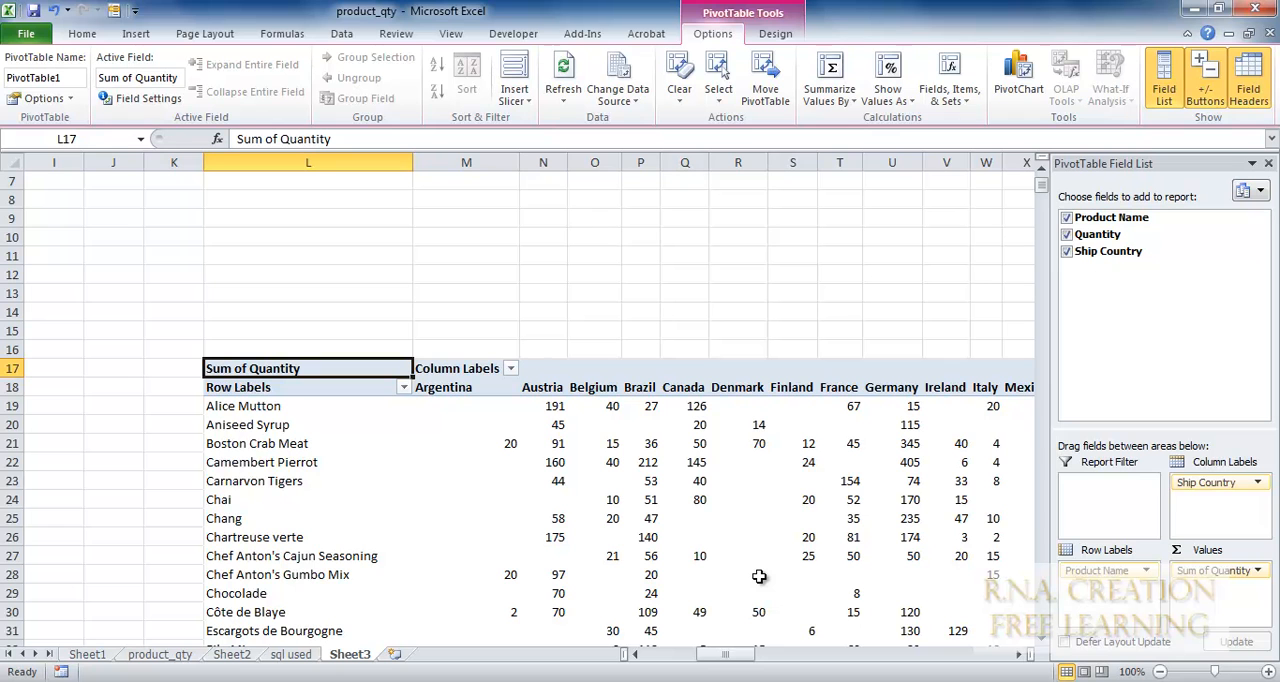
Insert a stacked 3-D column PivotChart based on the PivotTable.
{"action": "left_click_drag", "start_coordinate": [720, 656], "coordinate": [855, 662]}
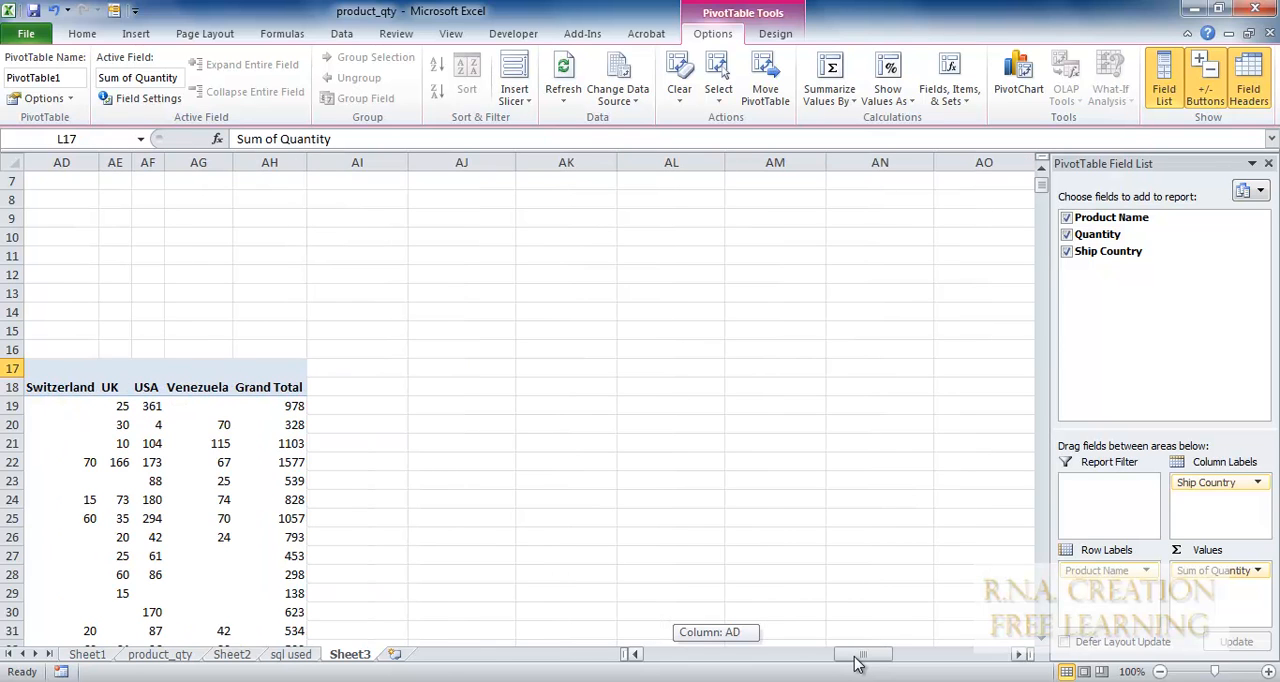
{"action": "left_click", "coordinate": [1022, 80]}
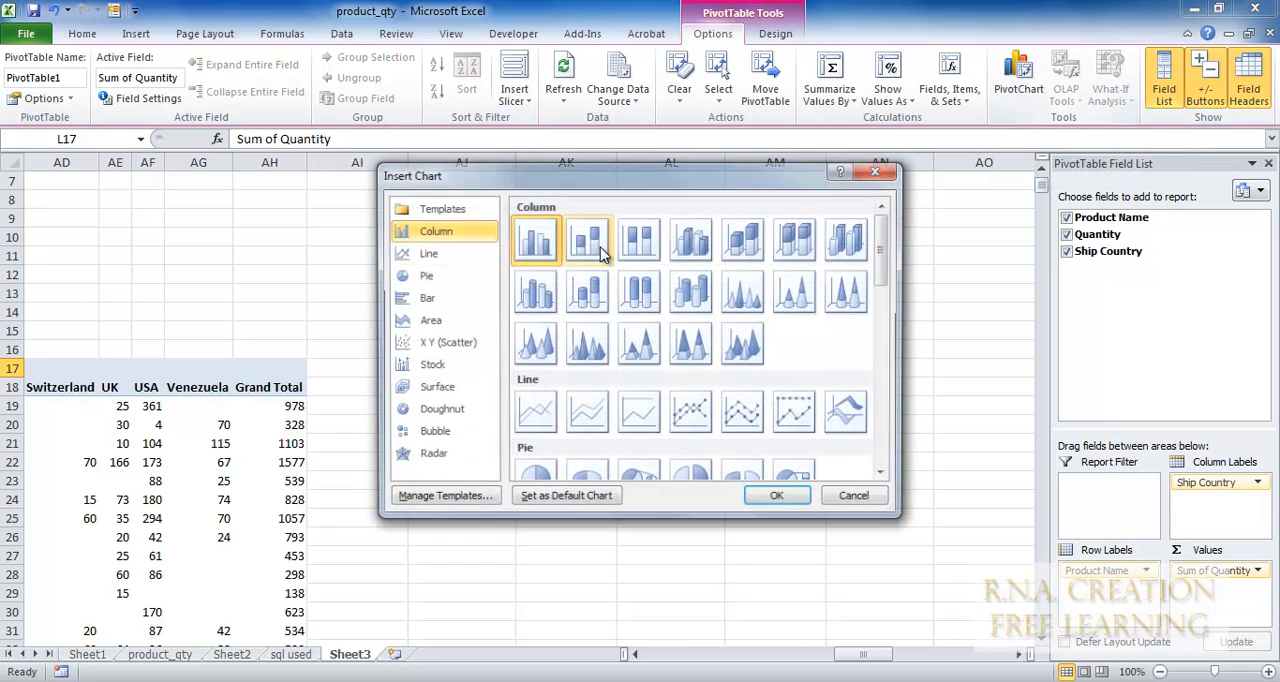
{"action": "left_click", "coordinate": [746, 252]}
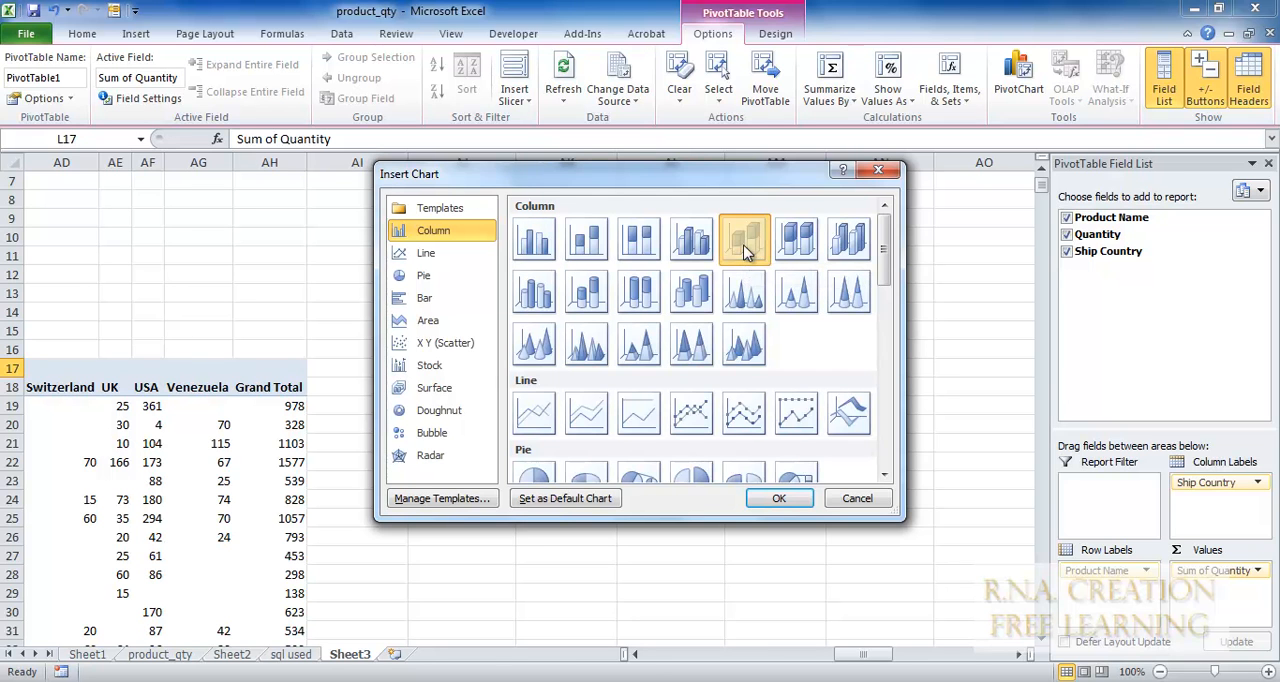
{"action": "left_click", "coordinate": [772, 497]}
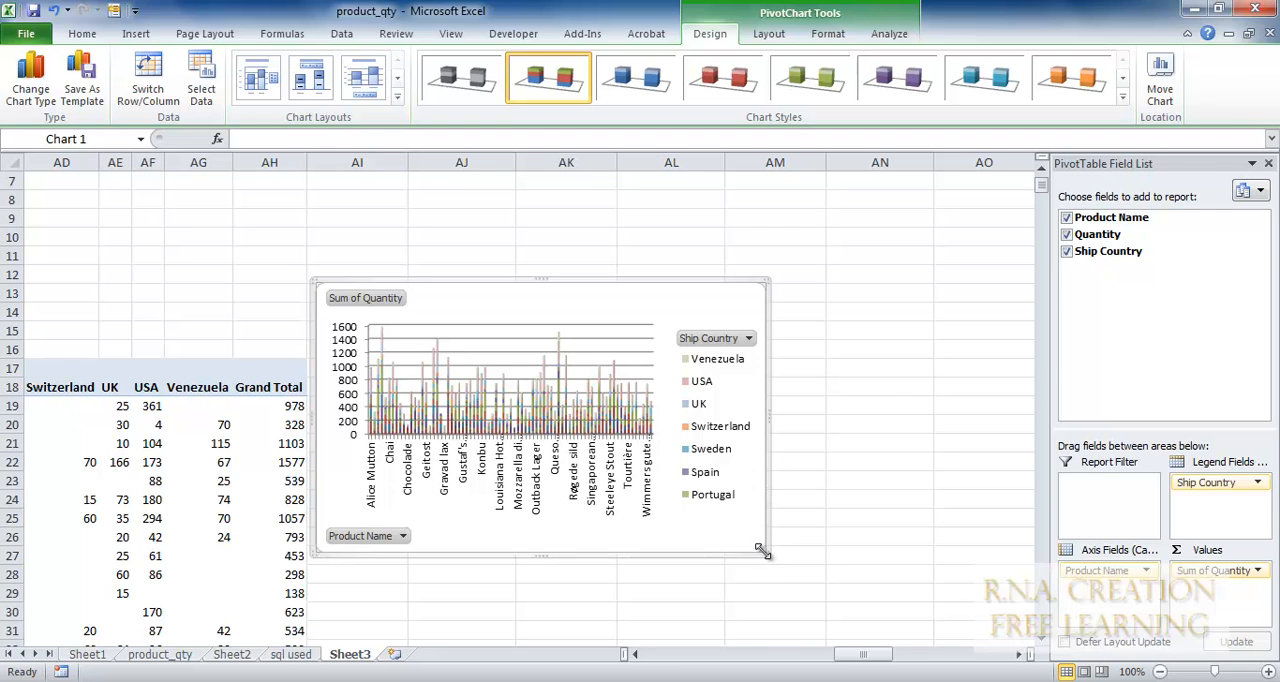
Enlarge the PivotChart so it reaches into column AP and down to row 54.
{"action": "left_click_drag", "start_coordinate": [763, 550], "coordinate": [1046, 663]}
{"action": "left_click_drag", "start_coordinate": [1043, 437], "coordinate": [1040, 400]}
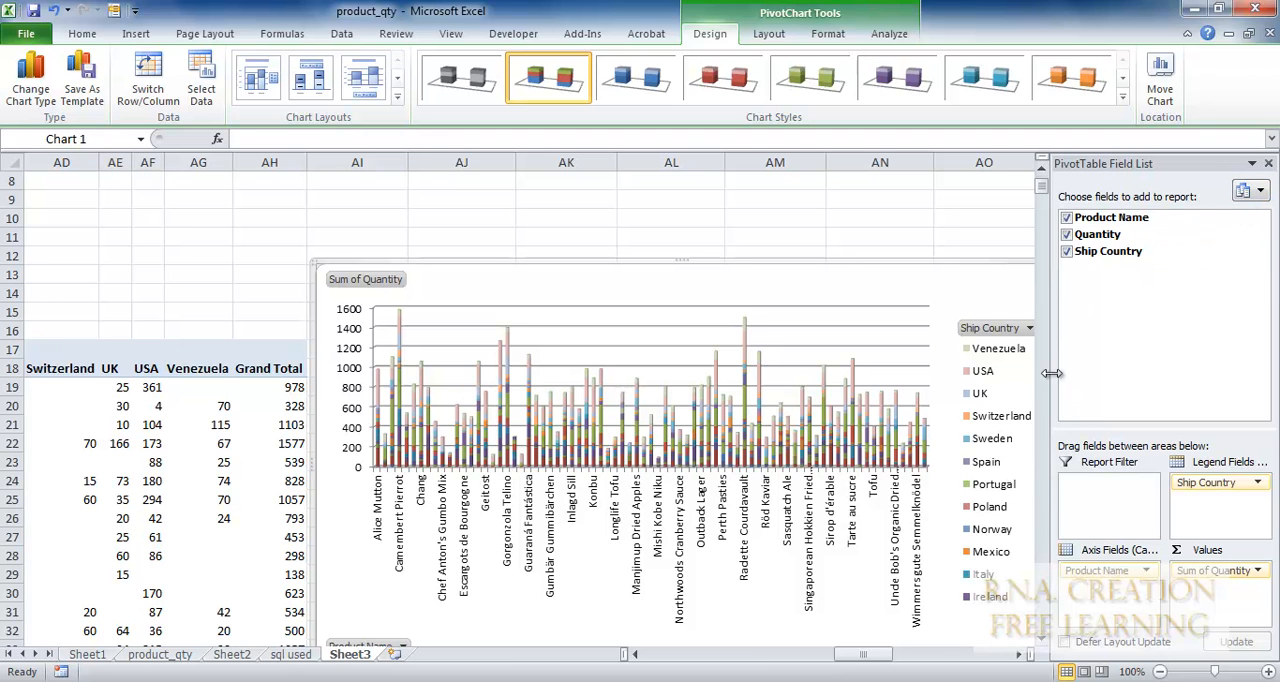
{"action": "left_click", "coordinate": [1012, 657]}
{"action": "left_click", "coordinate": [1012, 657]}
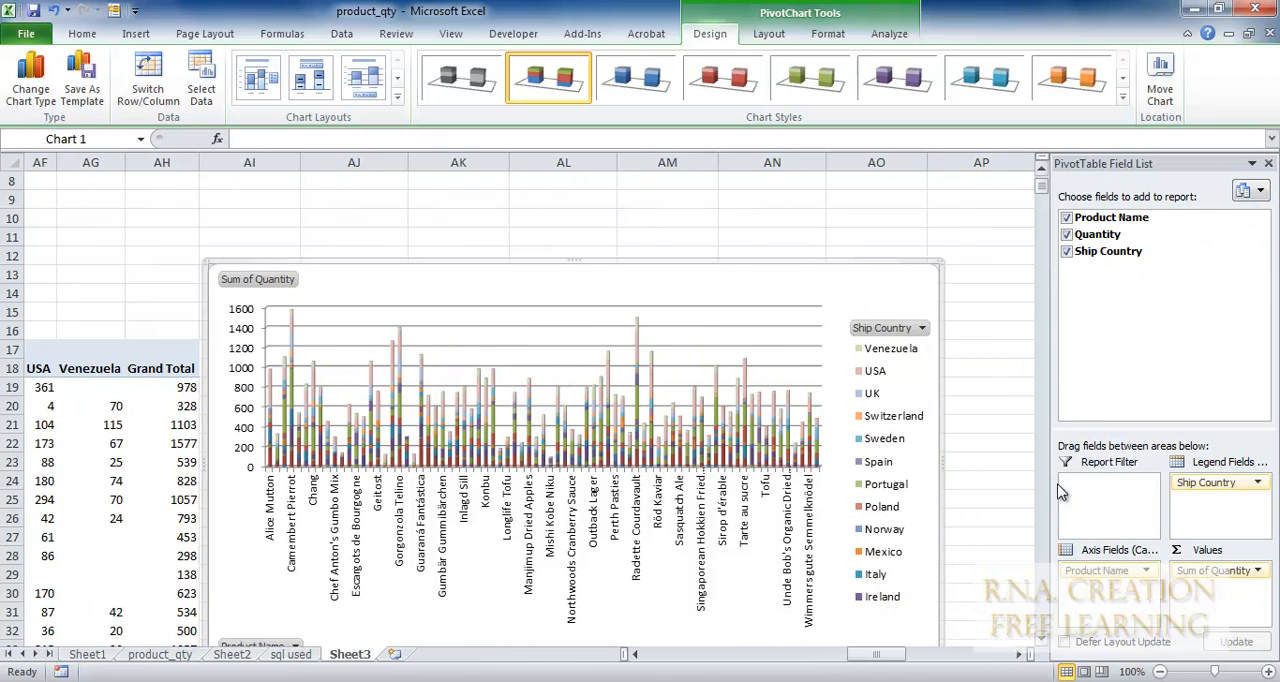
{"action": "left_click", "coordinate": [1043, 489]}
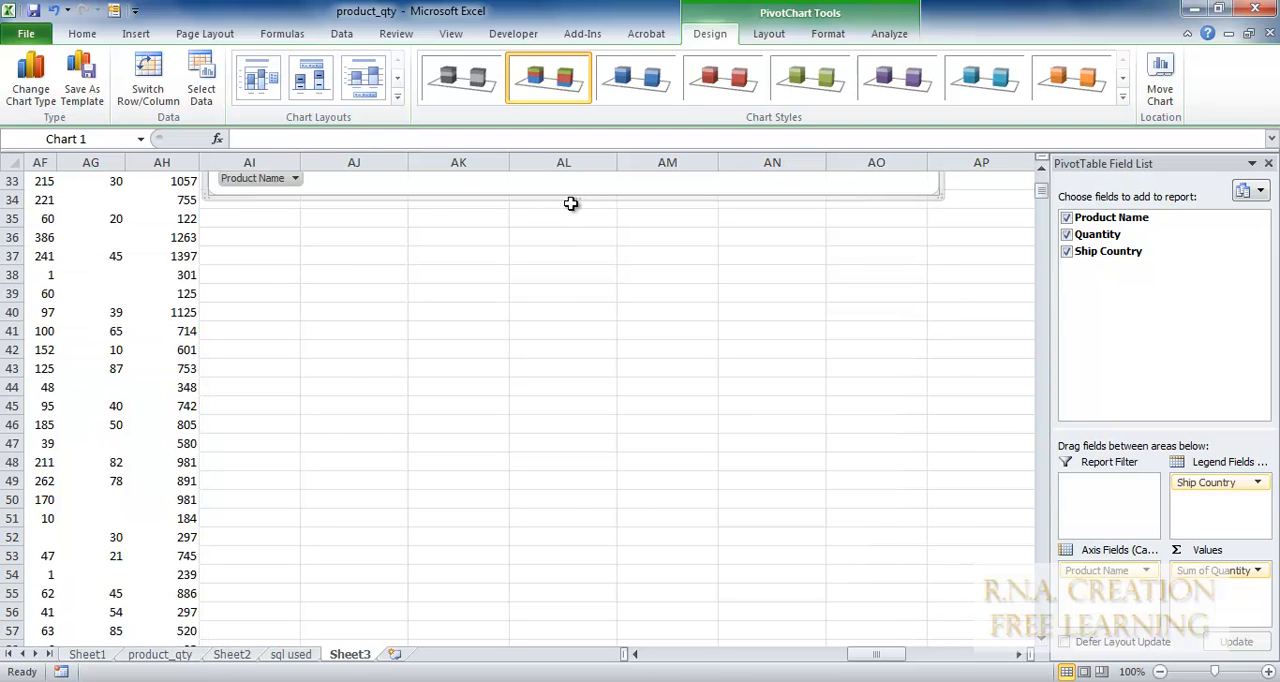
{"action": "left_click_drag", "start_coordinate": [578, 195], "coordinate": [630, 578]}
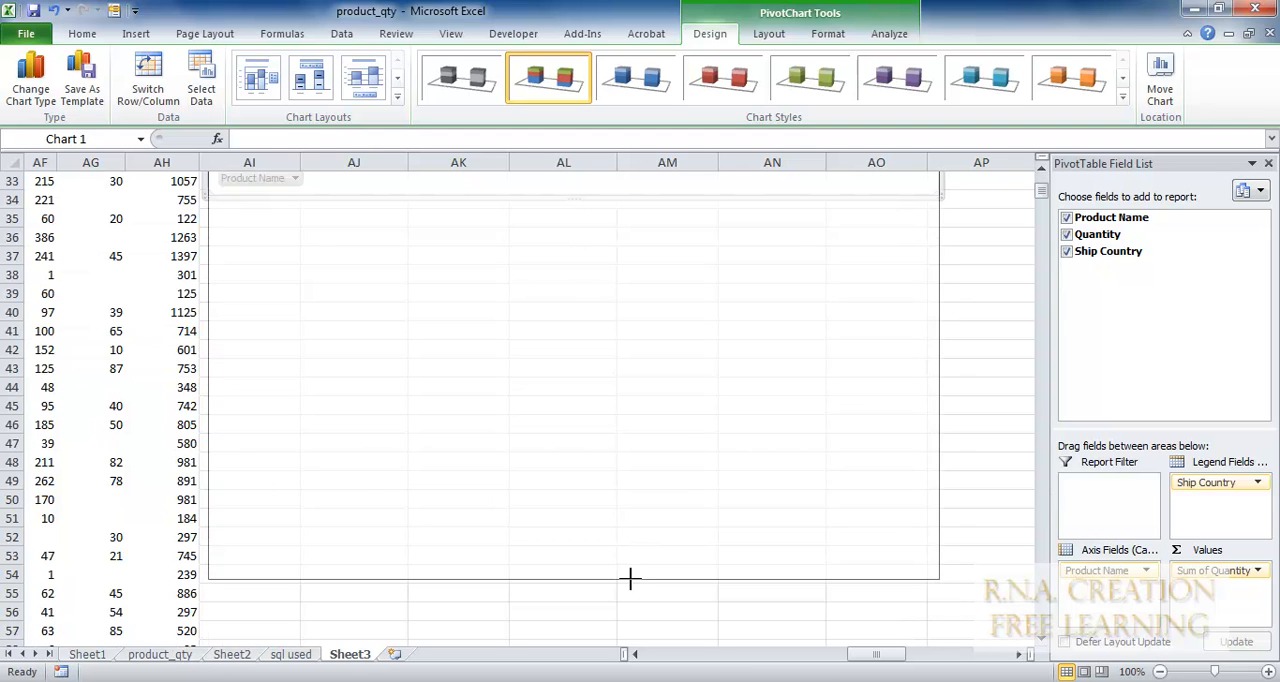
Widen the PivotChart so its edge extends into column AR.
{"action": "left_click", "coordinate": [951, 425]}
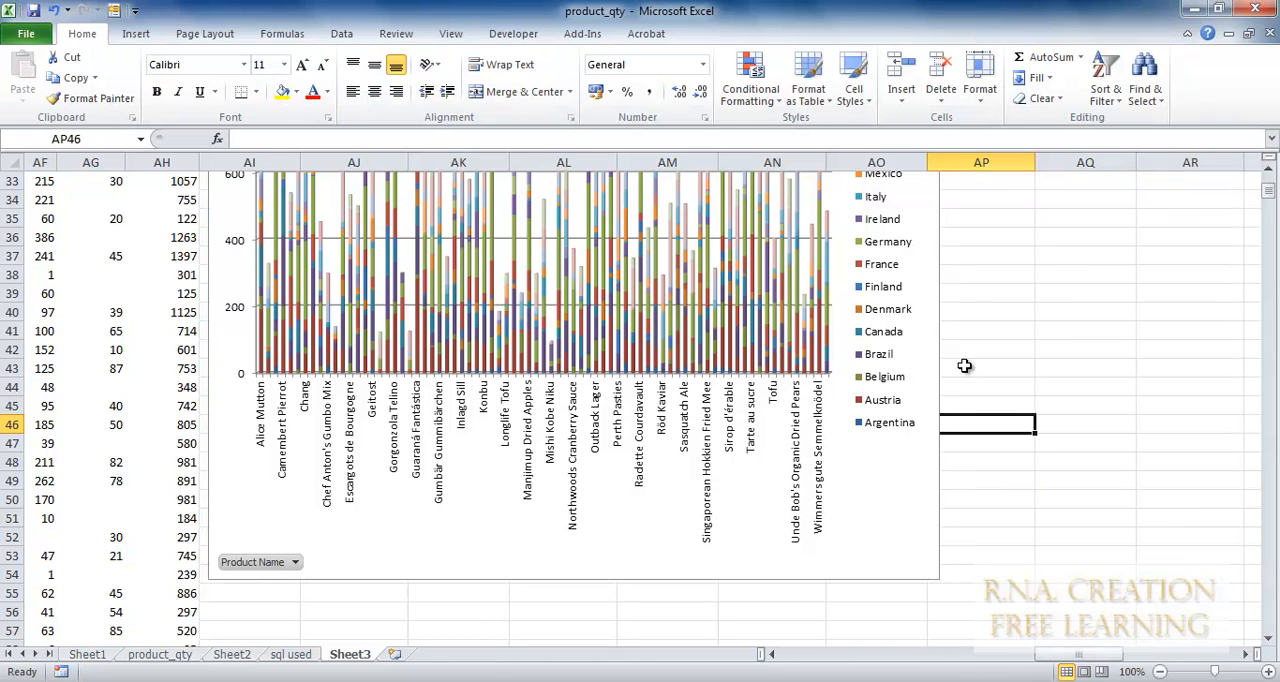
{"action": "left_click", "coordinate": [919, 287]}
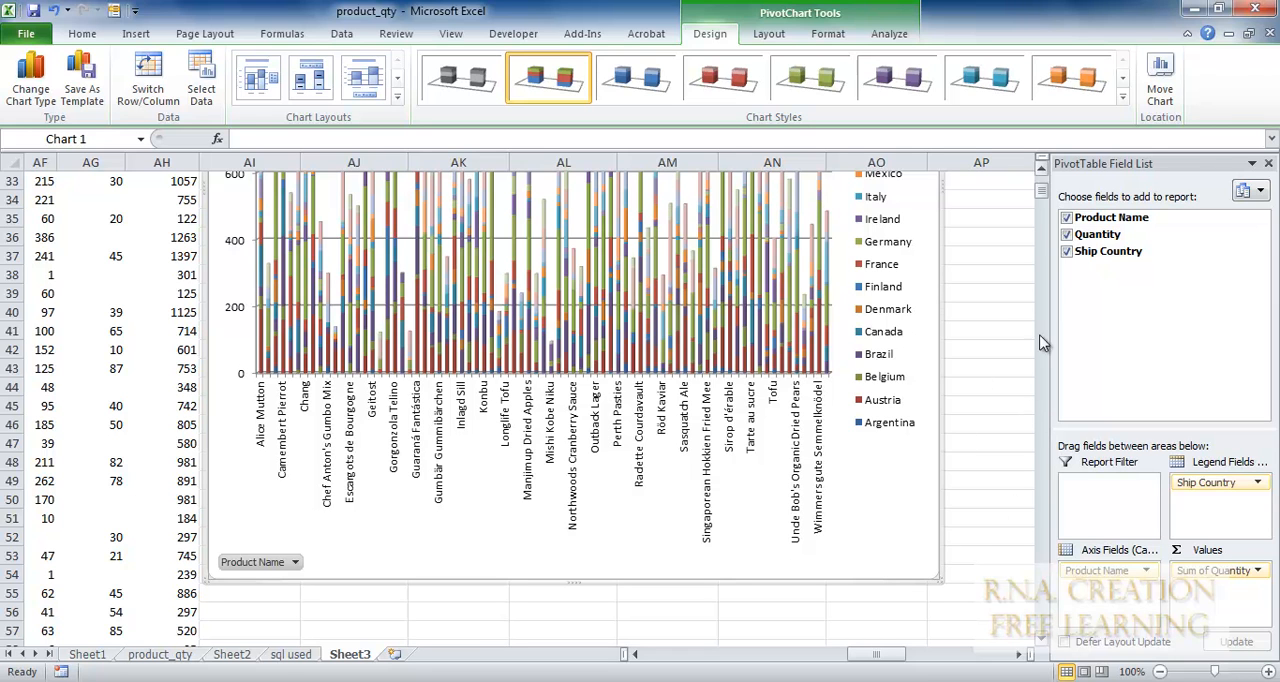
{"action": "left_click", "coordinate": [1041, 170]}
{"action": "left_click", "coordinate": [1041, 170]}
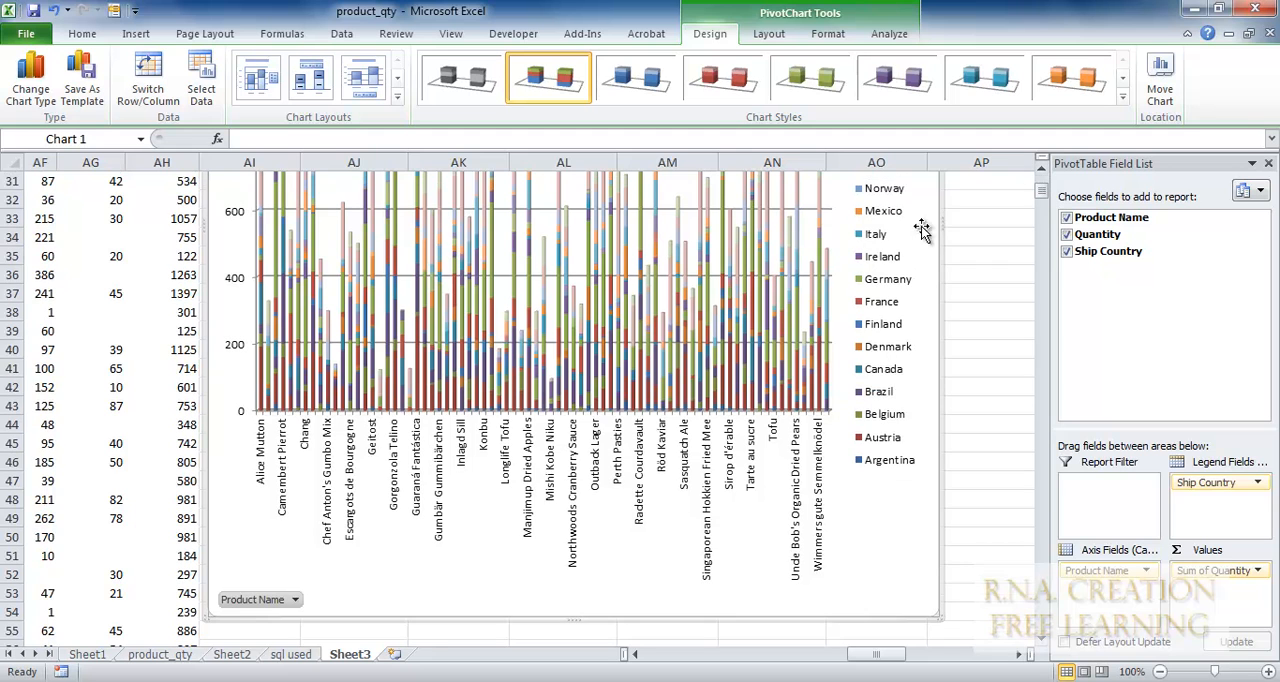
{"action": "left_click_drag", "start_coordinate": [937, 257], "coordinate": [1080, 232]}
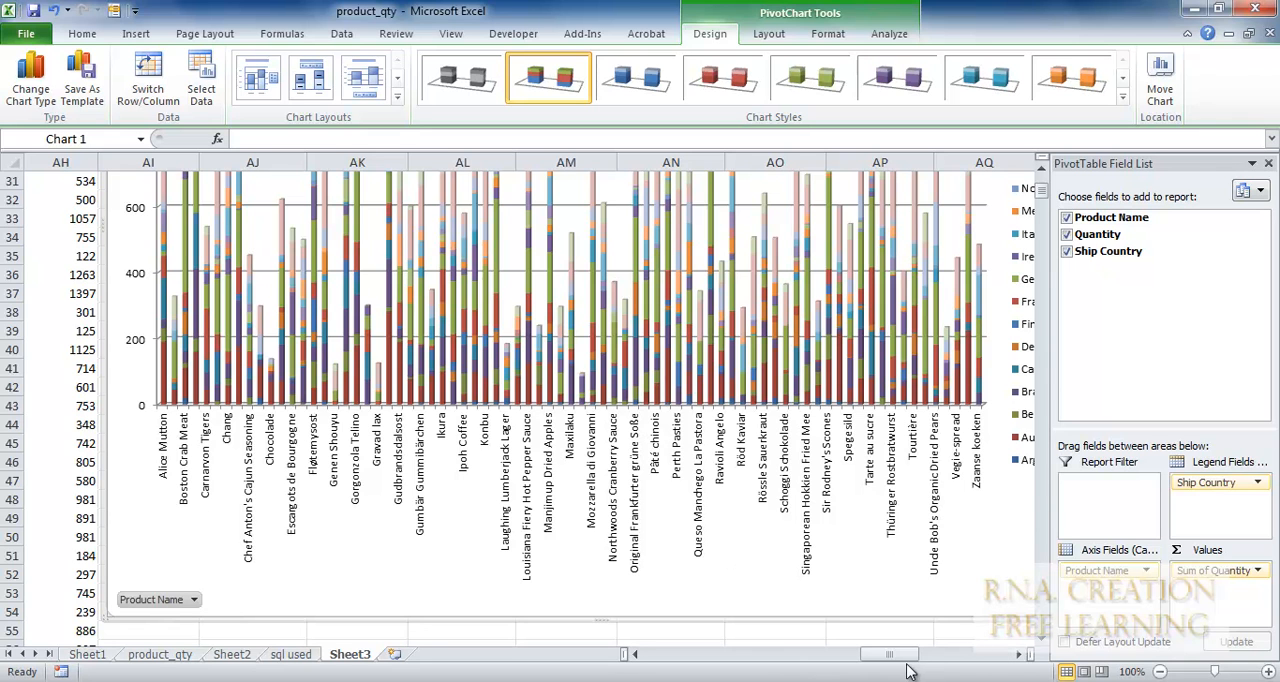
Examine the country segments stacked in the Zaanse koeken column and the product names along the chart's horizontal axis.
{"action": "left_click", "coordinate": [1000, 655]}
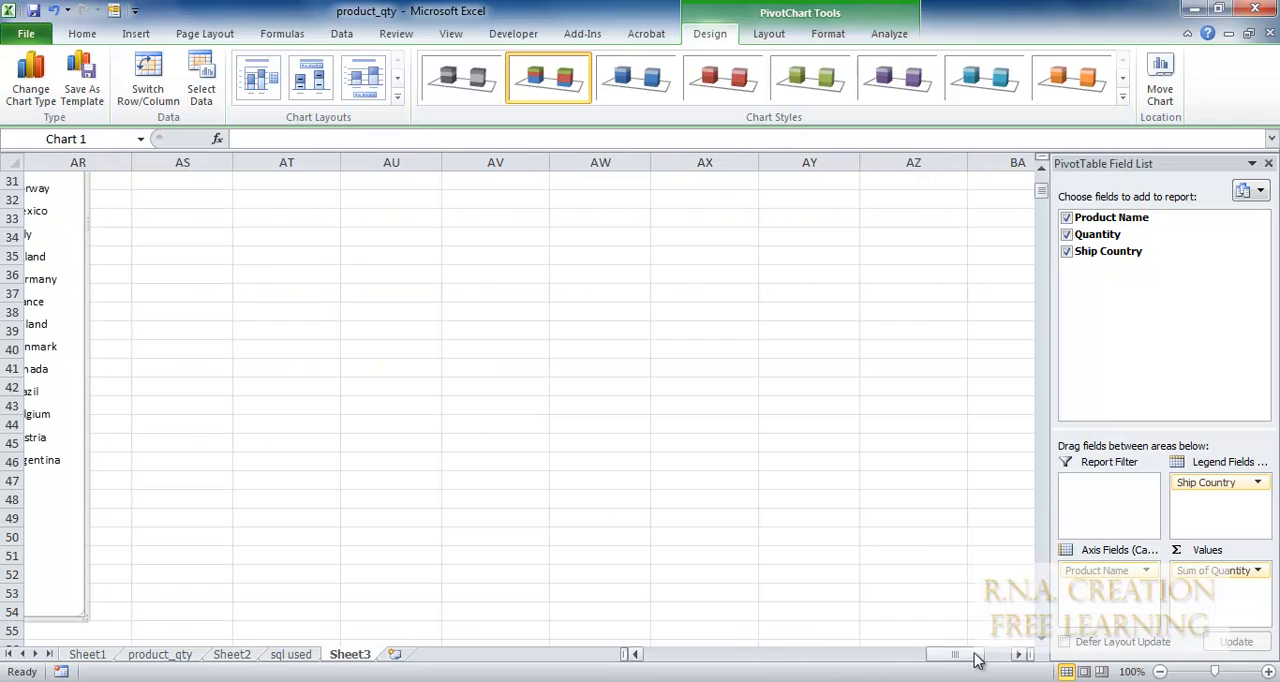
{"action": "left_click_drag", "start_coordinate": [980, 656], "coordinate": [958, 658]}
{"action": "left_click_drag", "start_coordinate": [952, 658], "coordinate": [932, 660]}
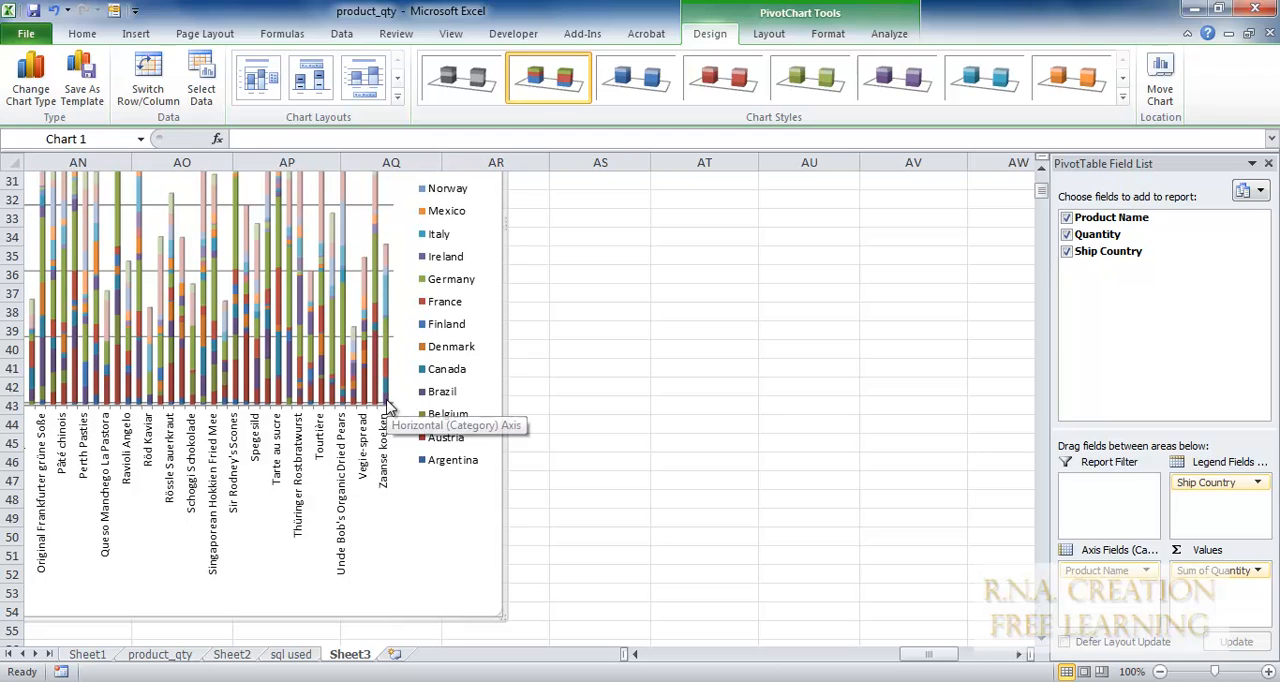
{"action": "mouse_move", "coordinate": [388, 396]}
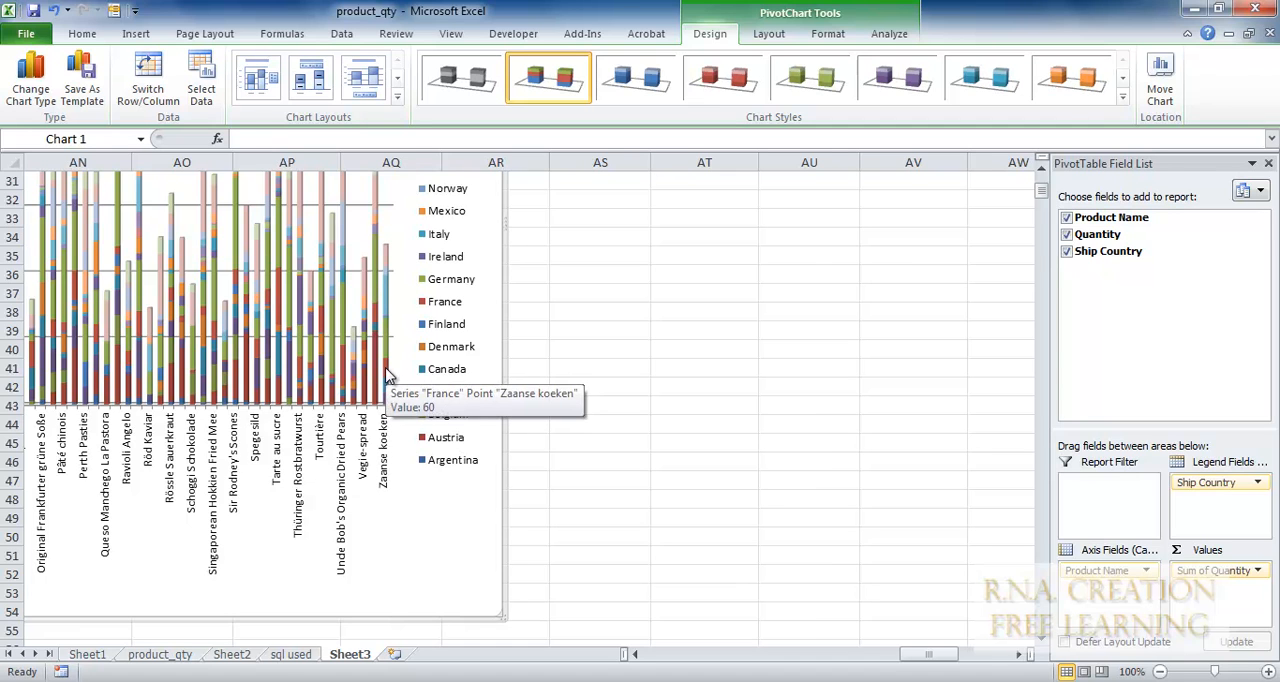
{"action": "mouse_move", "coordinate": [389, 338]}
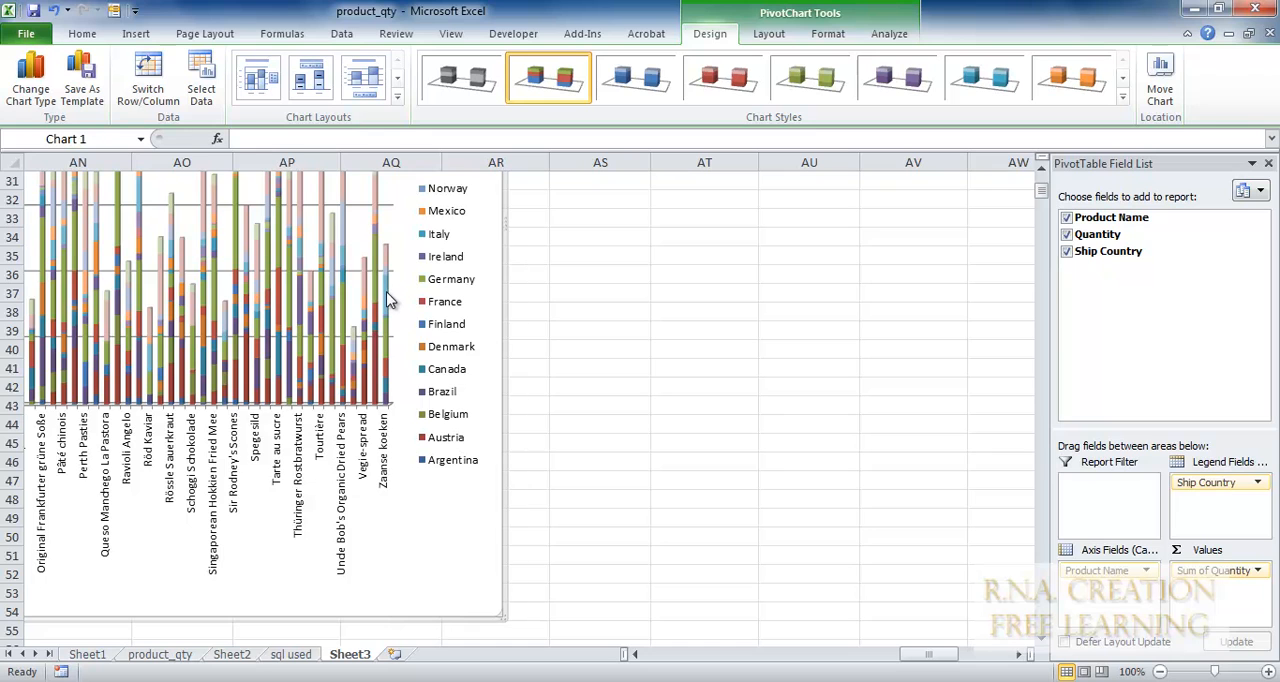
{"action": "mouse_move", "coordinate": [389, 300]}
{"action": "mouse_move", "coordinate": [391, 264]}
{"action": "left_click", "coordinate": [746, 656]}
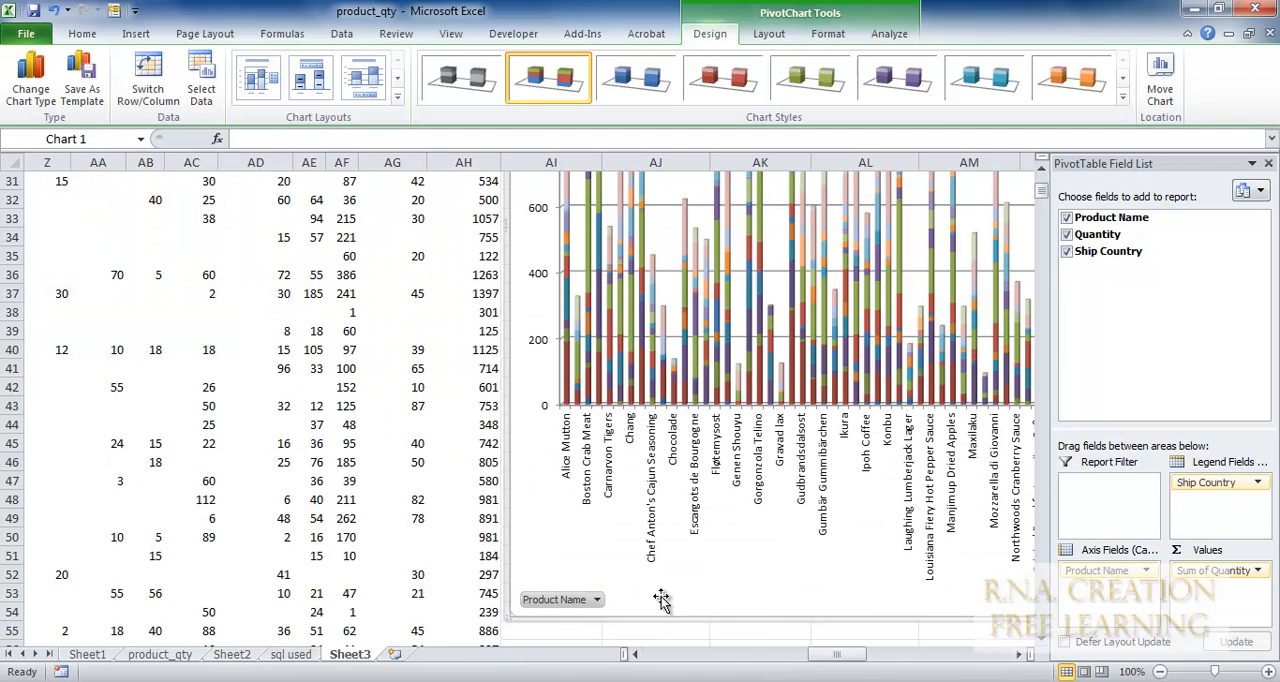
{"action": "scroll", "coordinate": [818, 260], "scroll_direction": "down", "scroll_amount": 6}
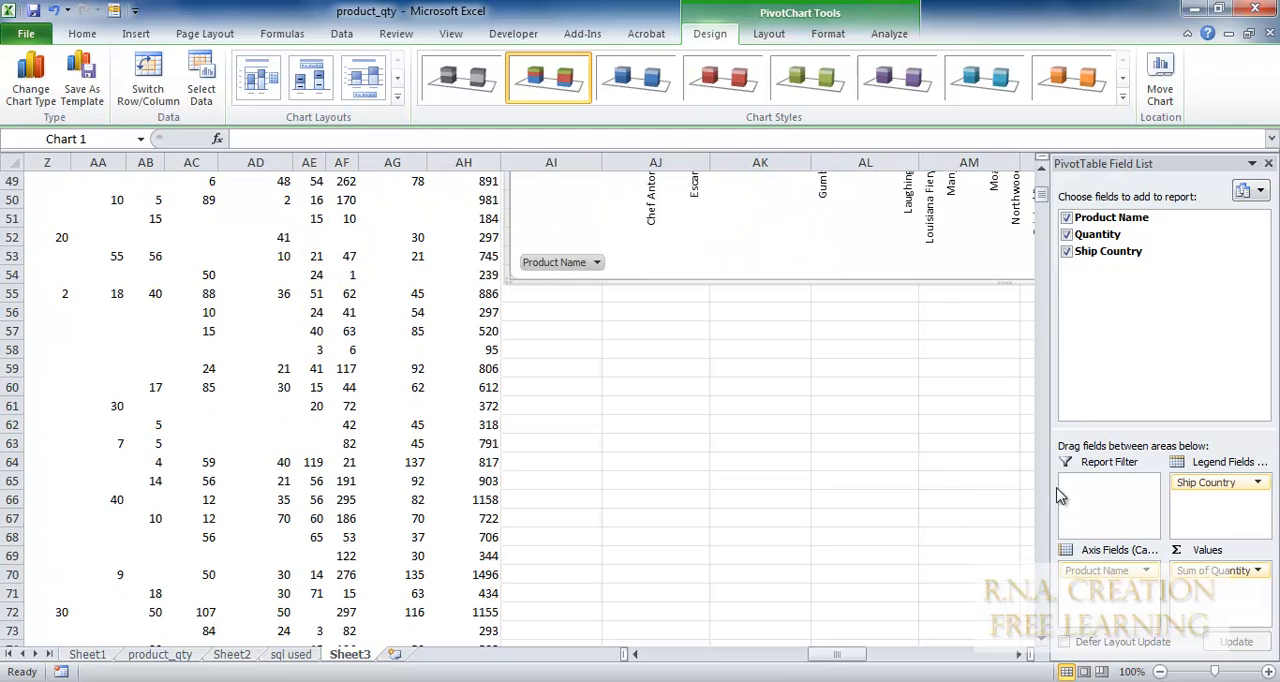
{"action": "left_click", "coordinate": [657, 240]}
Filter the PivotChart's Ship Country field to exclude Canada and Denmark.
{"action": "left_click_drag", "start_coordinate": [842, 655], "coordinate": [899, 649]}
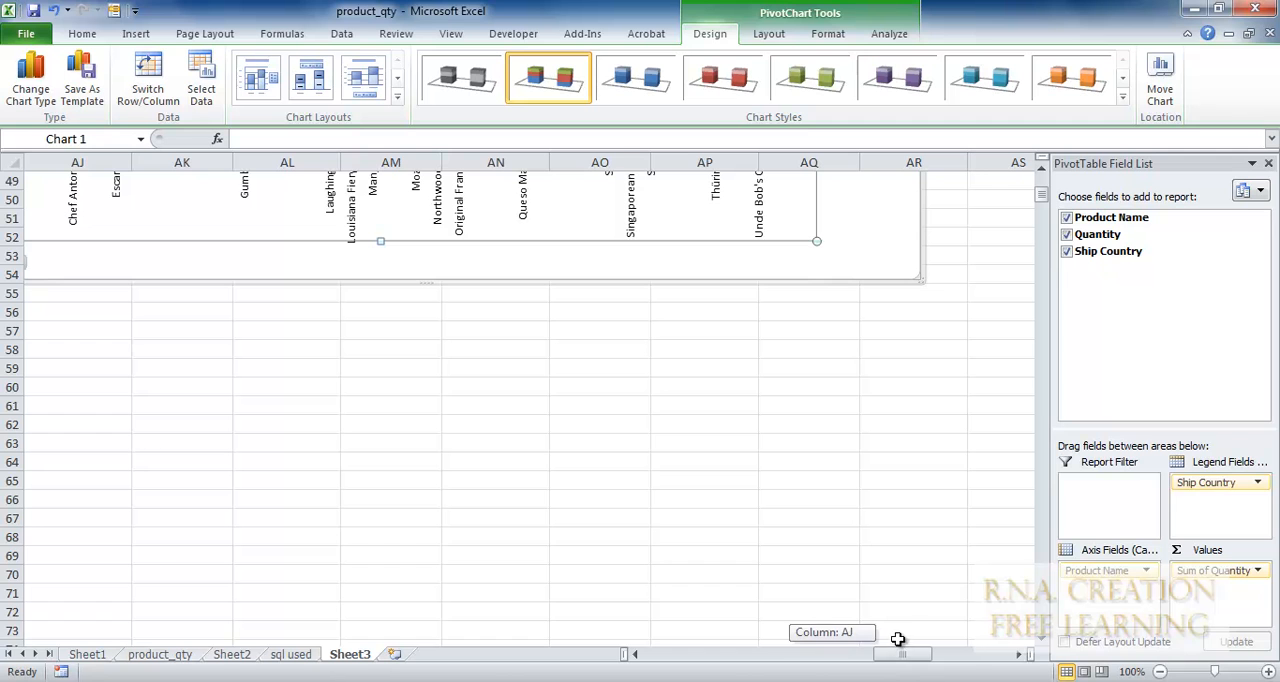
{"action": "left_click_drag", "start_coordinate": [1045, 208], "coordinate": [1045, 200]}
{"action": "left_click", "coordinate": [903, 212]}
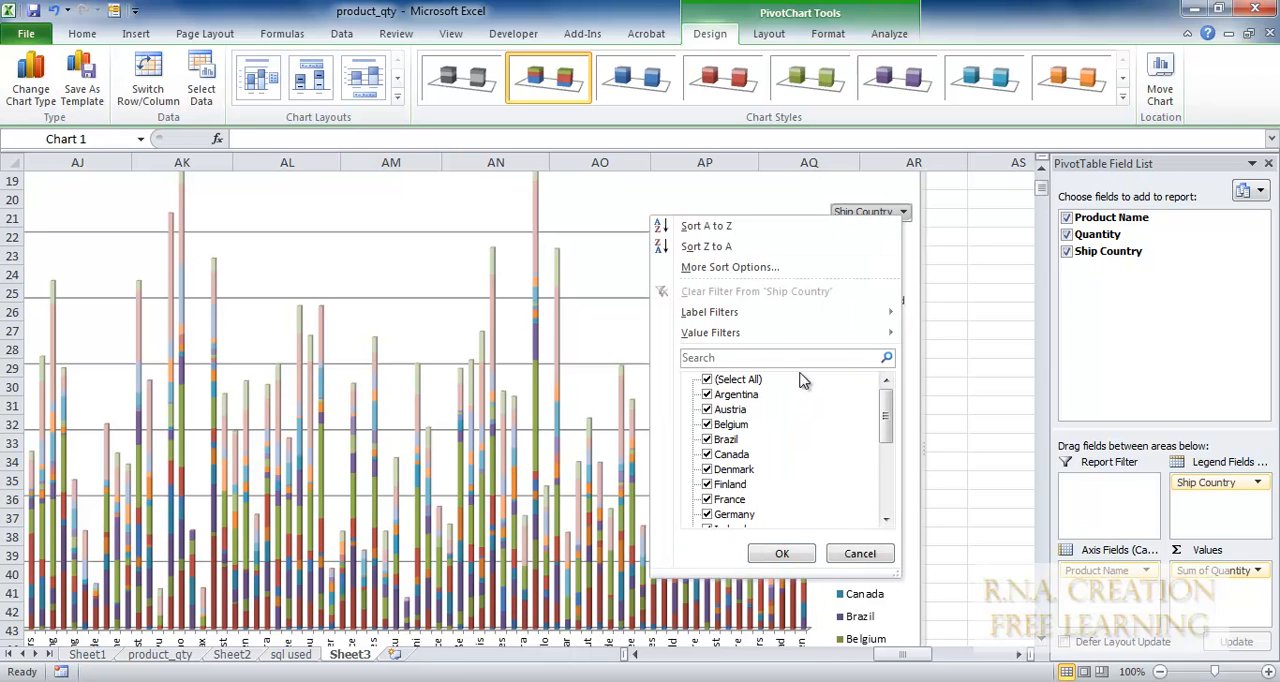
{"action": "left_click", "coordinate": [708, 455]}
{"action": "left_click", "coordinate": [708, 469]}
{"action": "left_click", "coordinate": [708, 483]}
{"action": "left_click", "coordinate": [708, 490]}
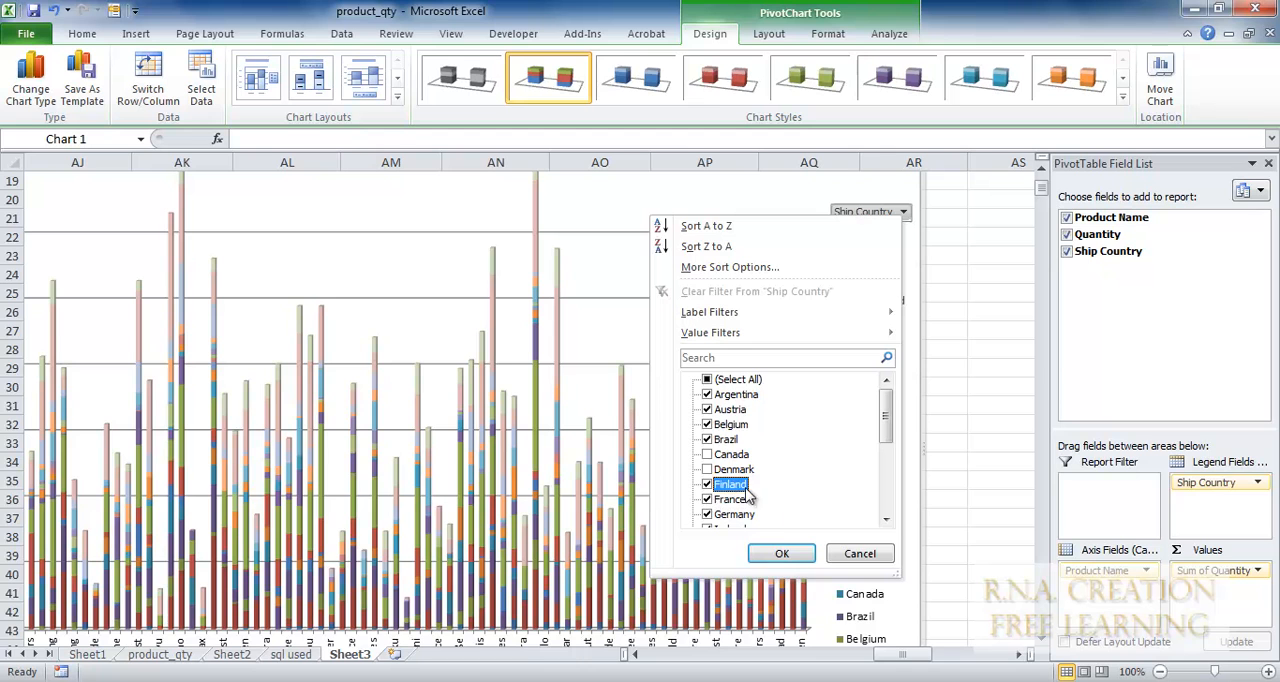
{"action": "left_click", "coordinate": [786, 554]}
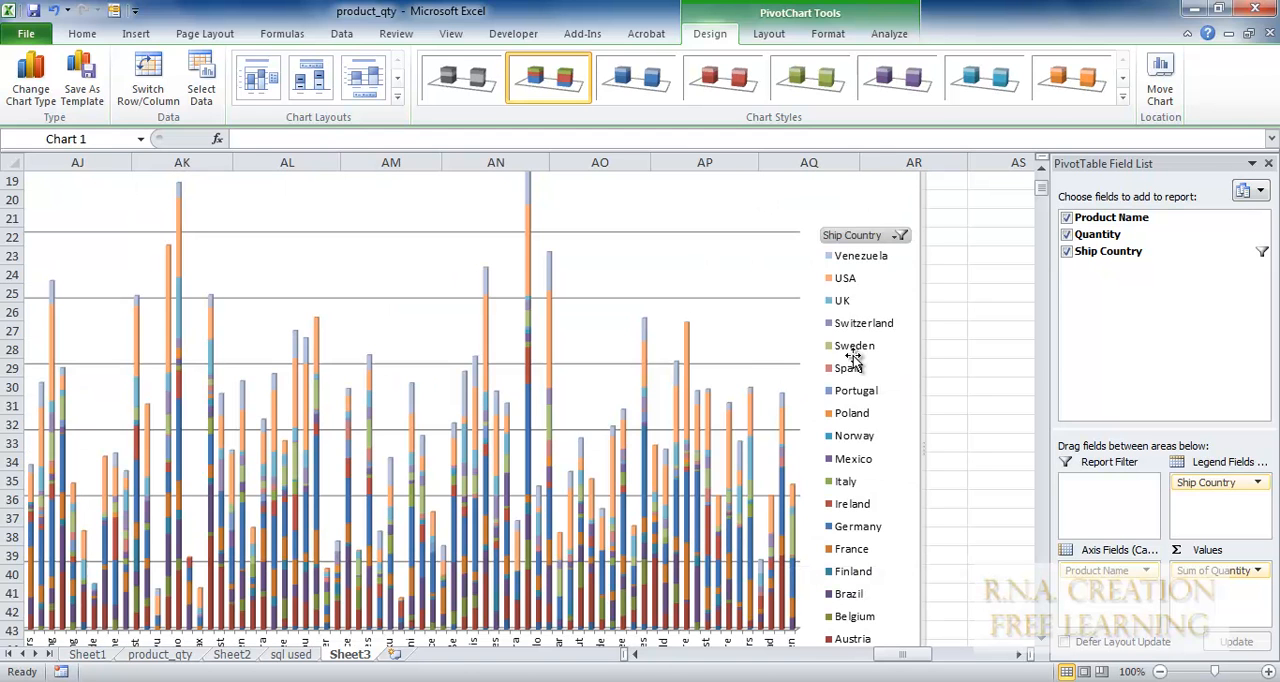
Filter the PivotChart's Ship Country field to also exclude Argentina, Austria, Belgium and Brazil.
{"action": "left_click", "coordinate": [900, 236]}
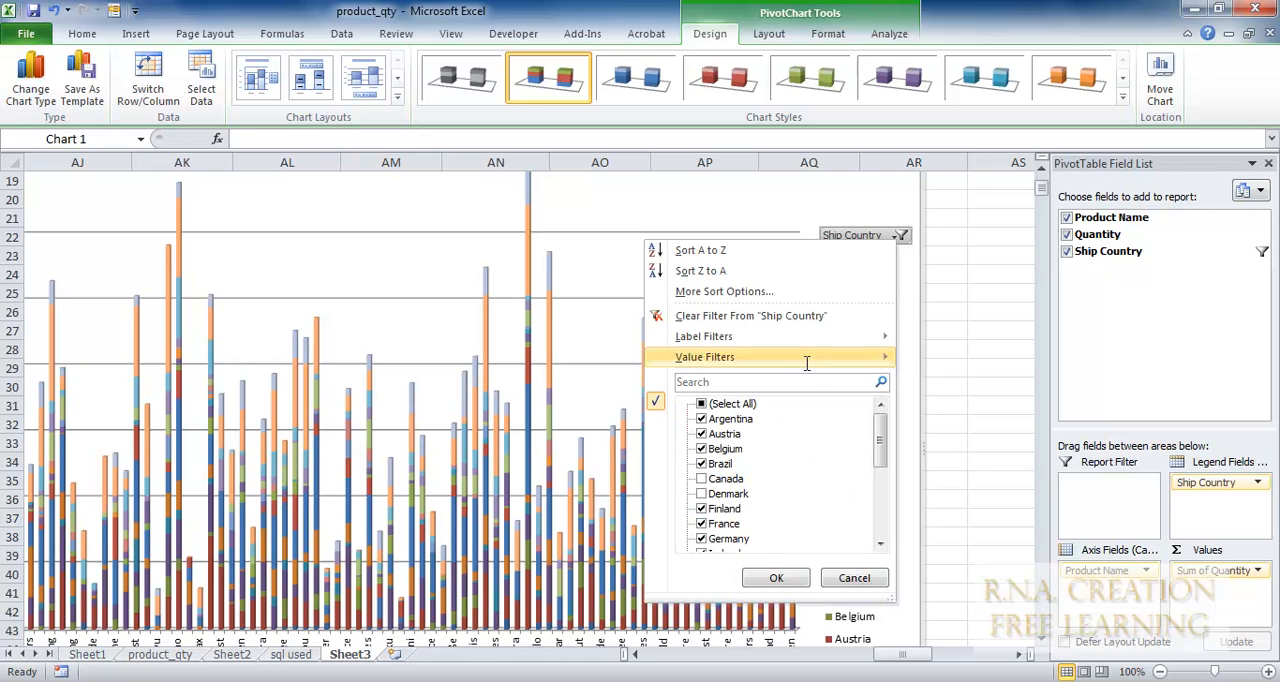
{"action": "left_click", "coordinate": [703, 464]}
{"action": "left_click", "coordinate": [708, 434]}
{"action": "left_click", "coordinate": [706, 419]}
{"action": "left_click", "coordinate": [706, 449]}
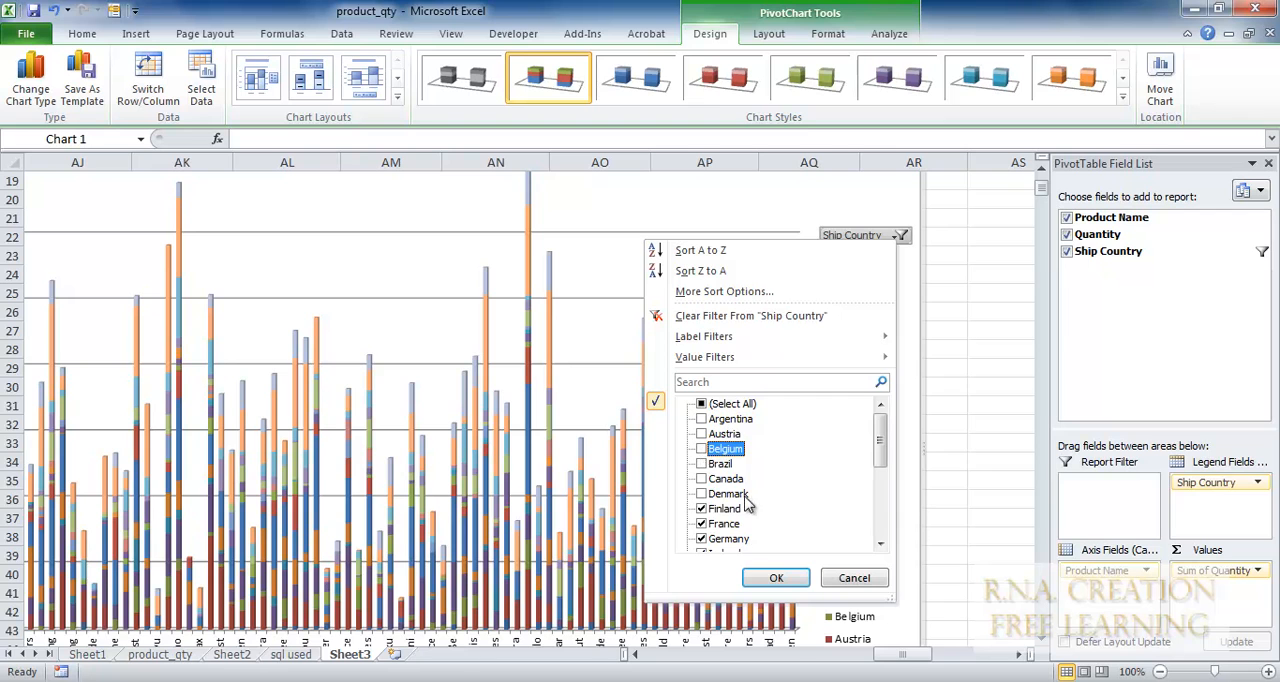
{"action": "left_click", "coordinate": [777, 579]}
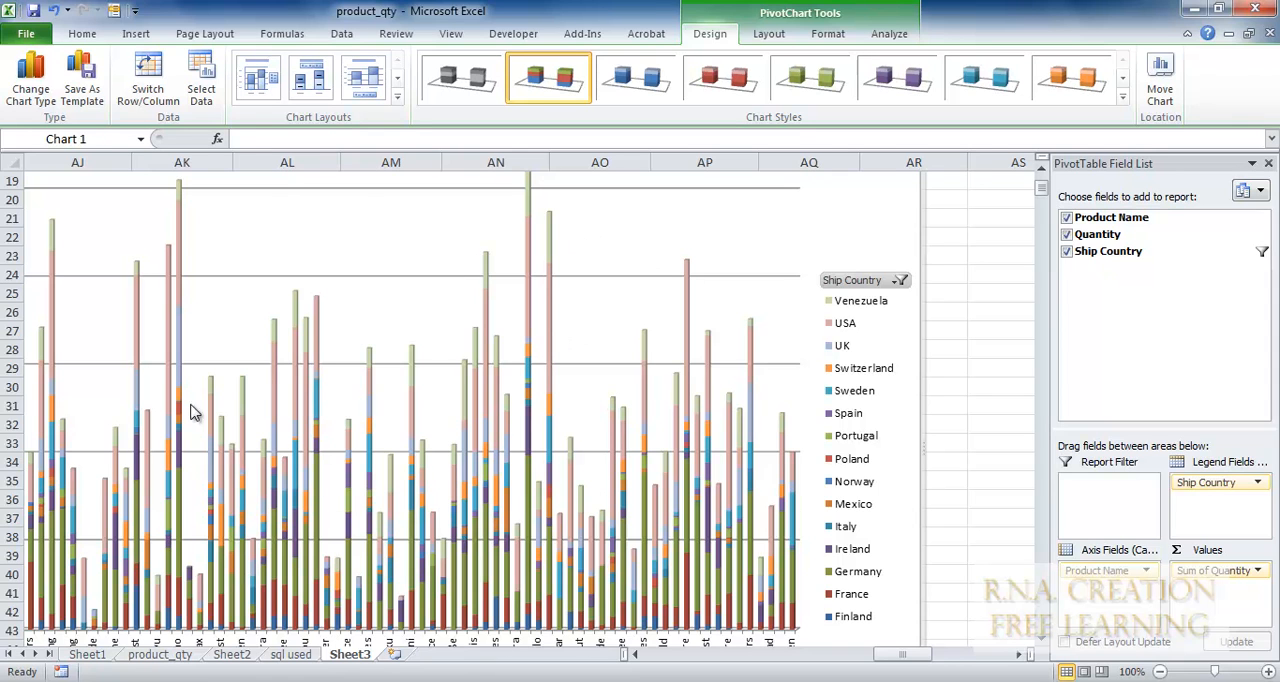
Include Argentina, Austria, Belgium, Brazil, Canada and Denmark again in the PivotChart's Ship Country filter.
{"action": "left_click", "coordinate": [900, 281]}
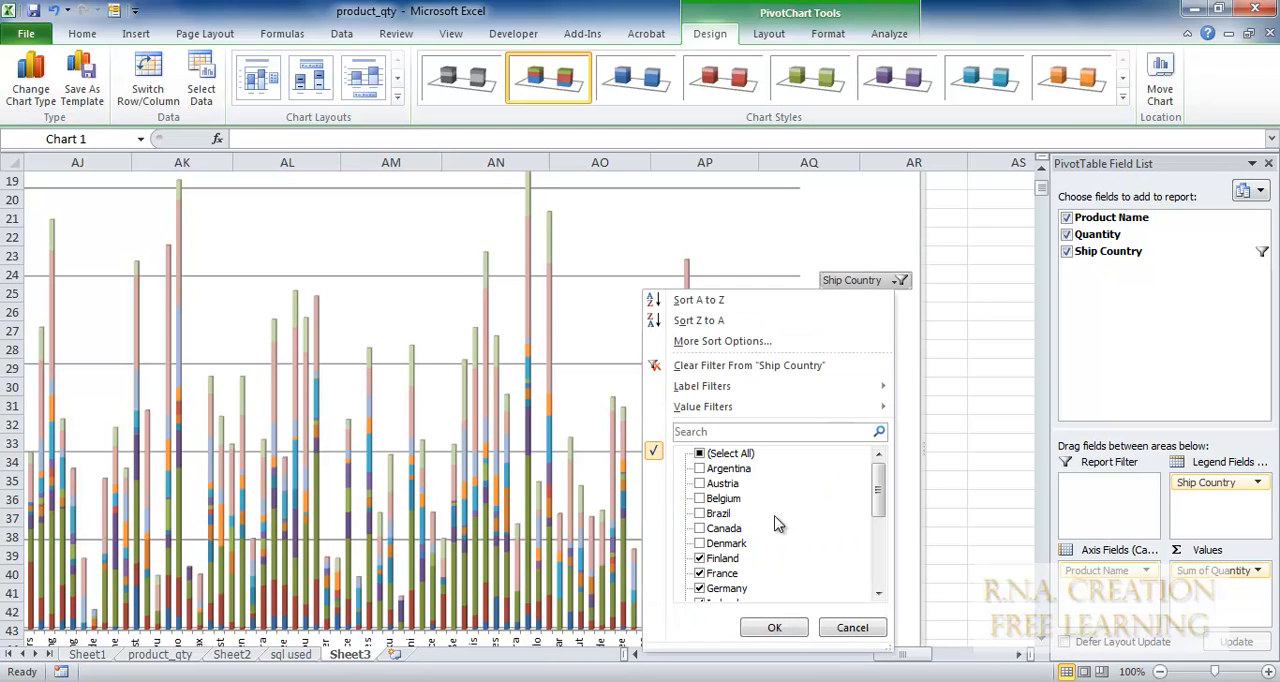
{"action": "left_click", "coordinate": [699, 543]}
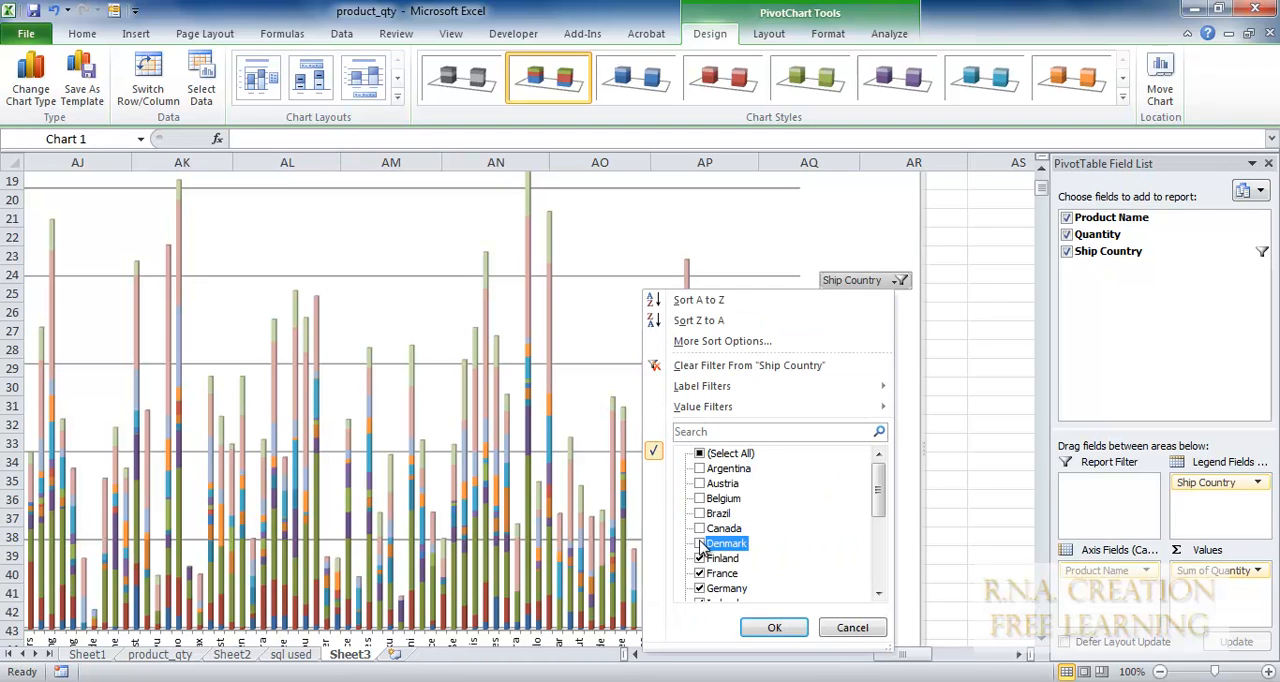
{"action": "left_click", "coordinate": [700, 529]}
{"action": "left_click", "coordinate": [700, 499]}
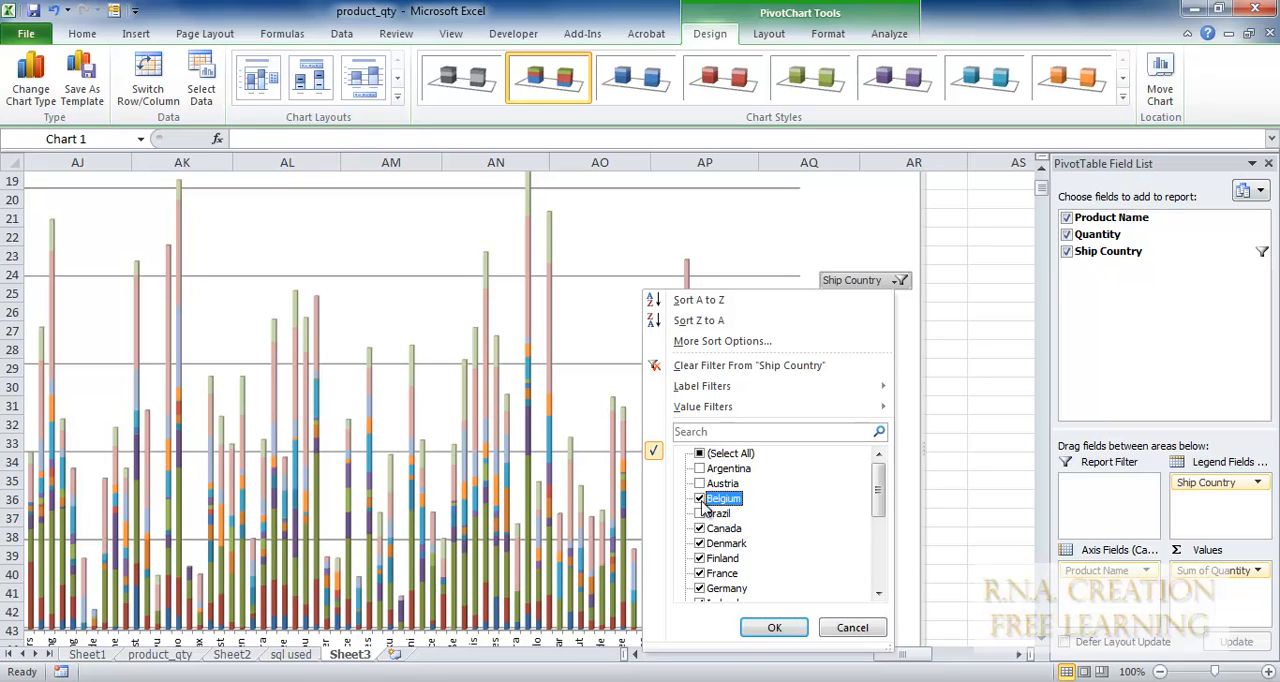
{"action": "left_click", "coordinate": [700, 514]}
{"action": "left_click", "coordinate": [699, 484]}
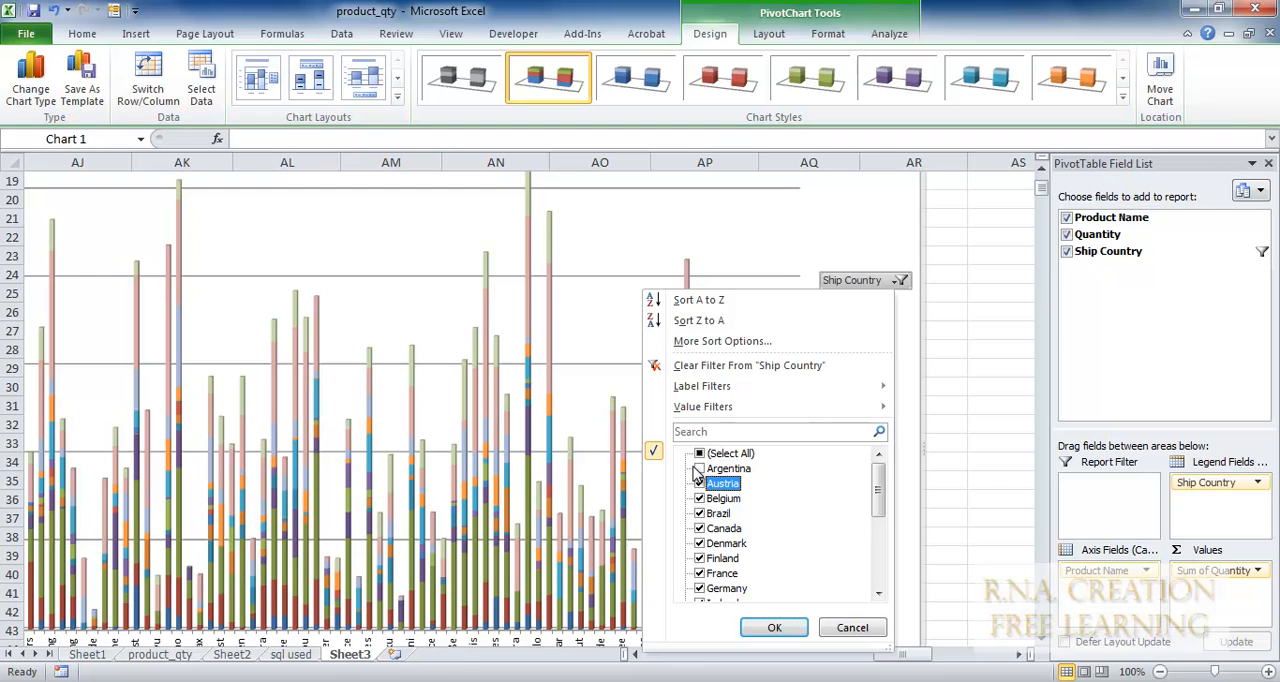
{"action": "left_click", "coordinate": [709, 474]}
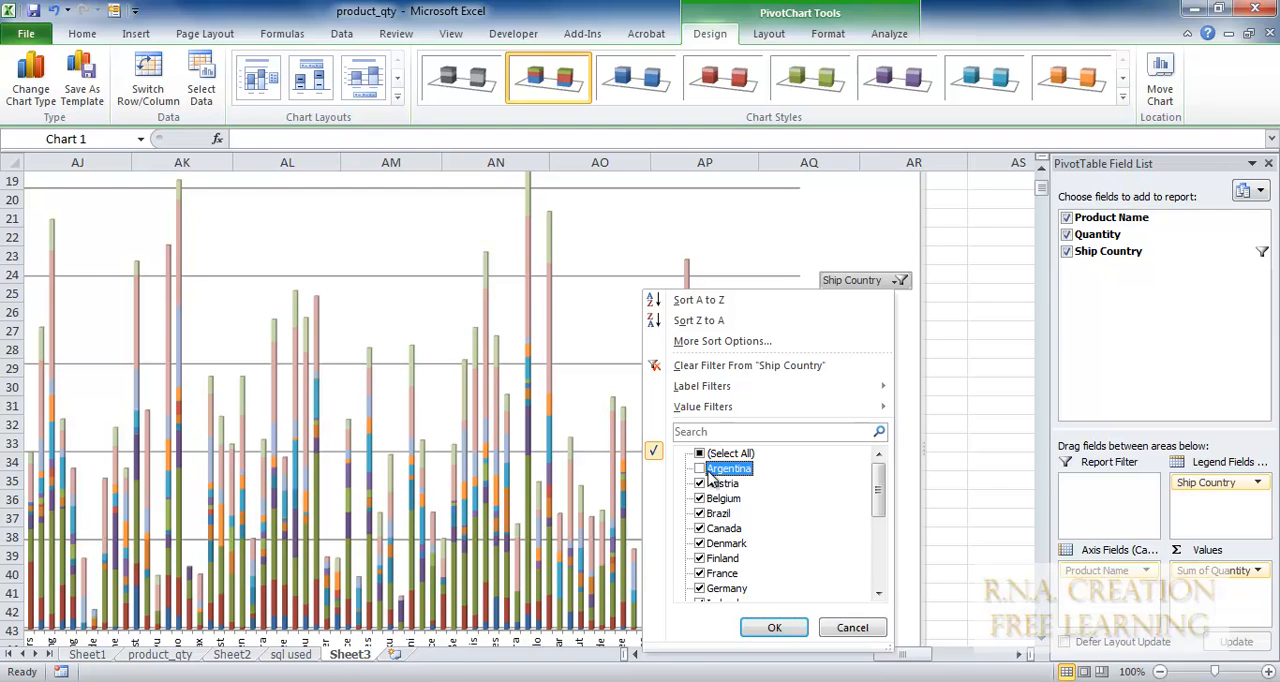
{"action": "left_click", "coordinate": [760, 630]}
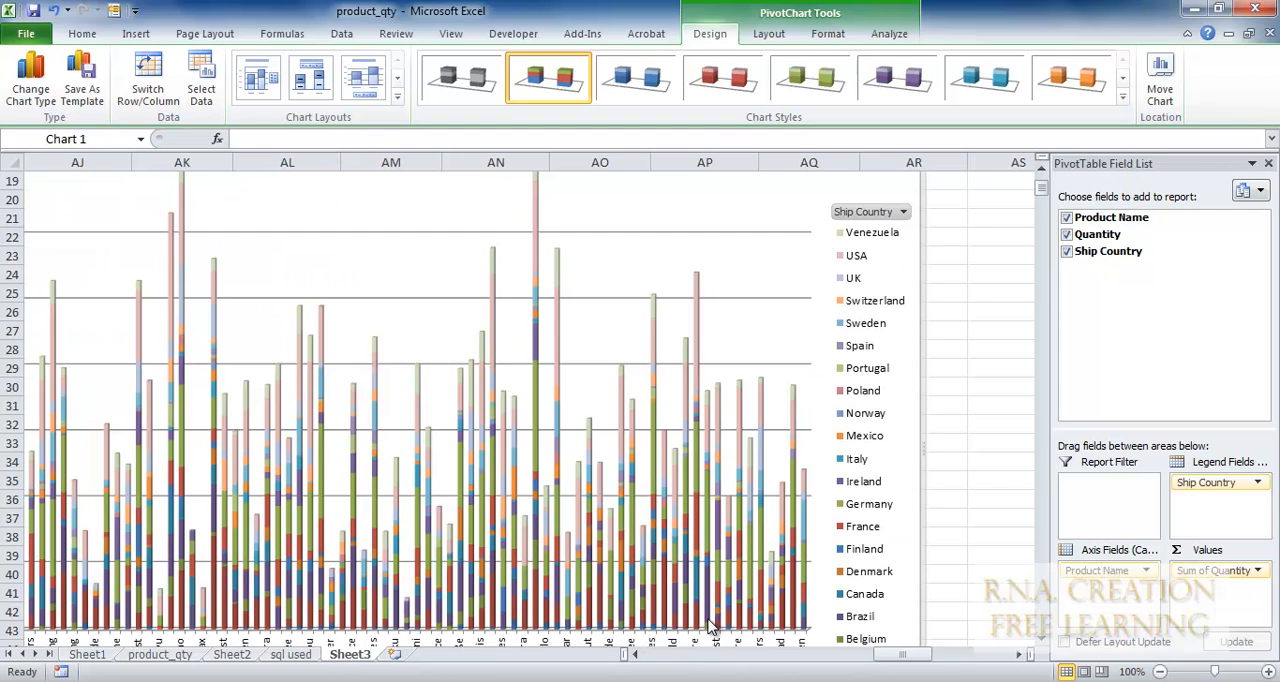
Filter the PivotChart's Product Name field to exclude Camembert Pierrot, Carnarvon Tigers, Chai, Chang, Chartreuse verte and Chef Anton's Cajun Seasoning.
{"action": "mouse_move", "coordinate": [886, 657]}
{"action": "left_mouse_down"}
{"action": "mouse_move", "coordinate": [829, 660]}
{"action": "mouse_move", "coordinate": [863, 660]}
{"action": "left_mouse_up"}
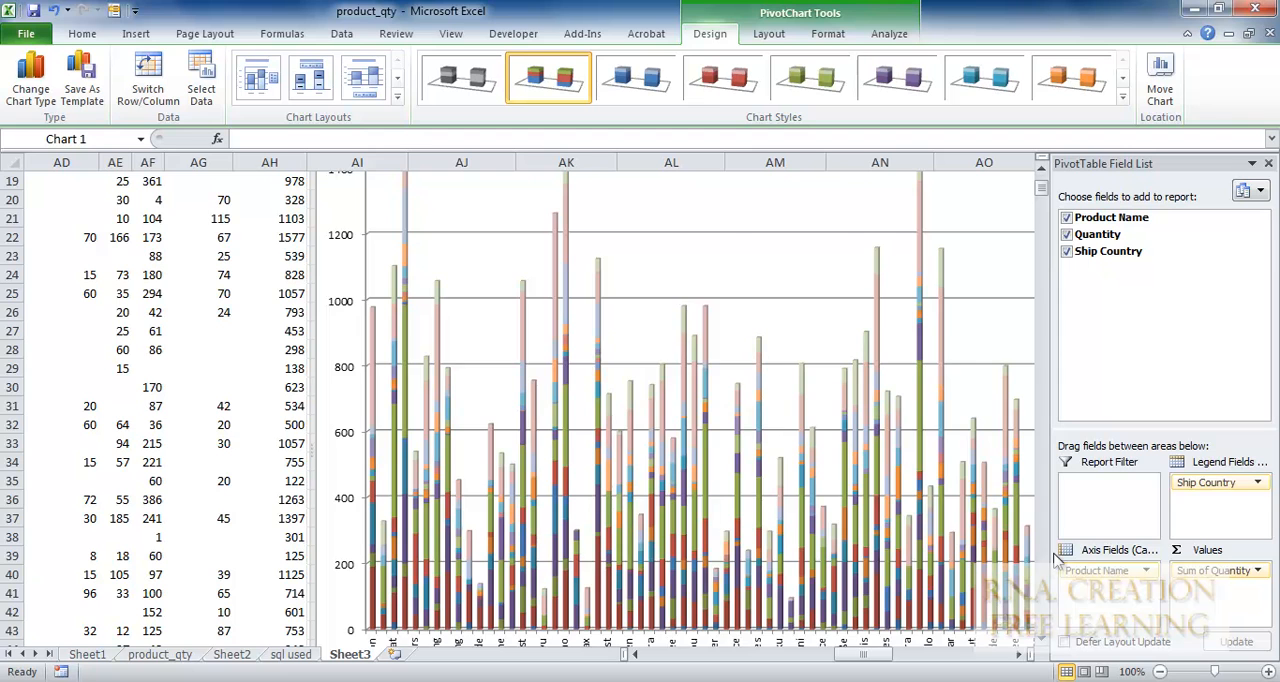
{"action": "scroll", "coordinate": [1045, 565], "scroll_direction": "down", "scroll_amount": 8}
{"action": "left_click", "coordinate": [397, 357]}
{"action": "left_click", "coordinate": [201, 539]}
{"action": "left_click", "coordinate": [201, 554]}
{"action": "left_click", "coordinate": [201, 569]}
{"action": "left_click", "coordinate": [201, 584]}
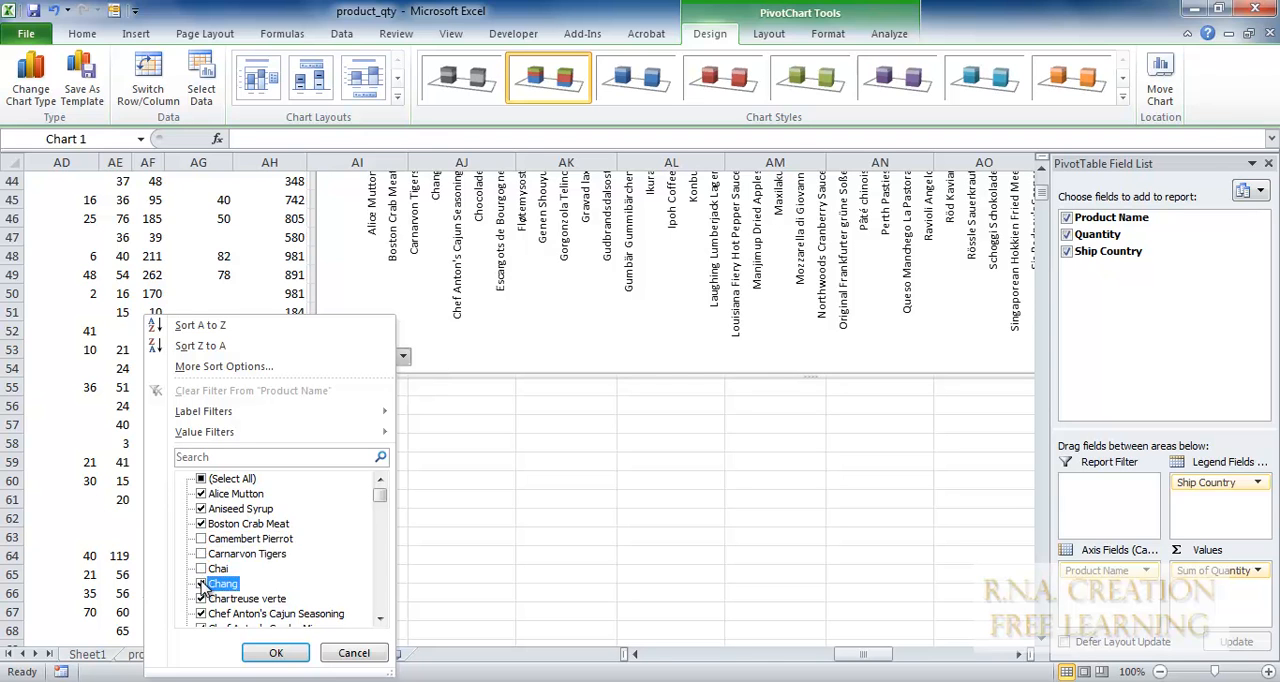
{"action": "left_click", "coordinate": [201, 599]}
{"action": "left_click", "coordinate": [201, 614]}
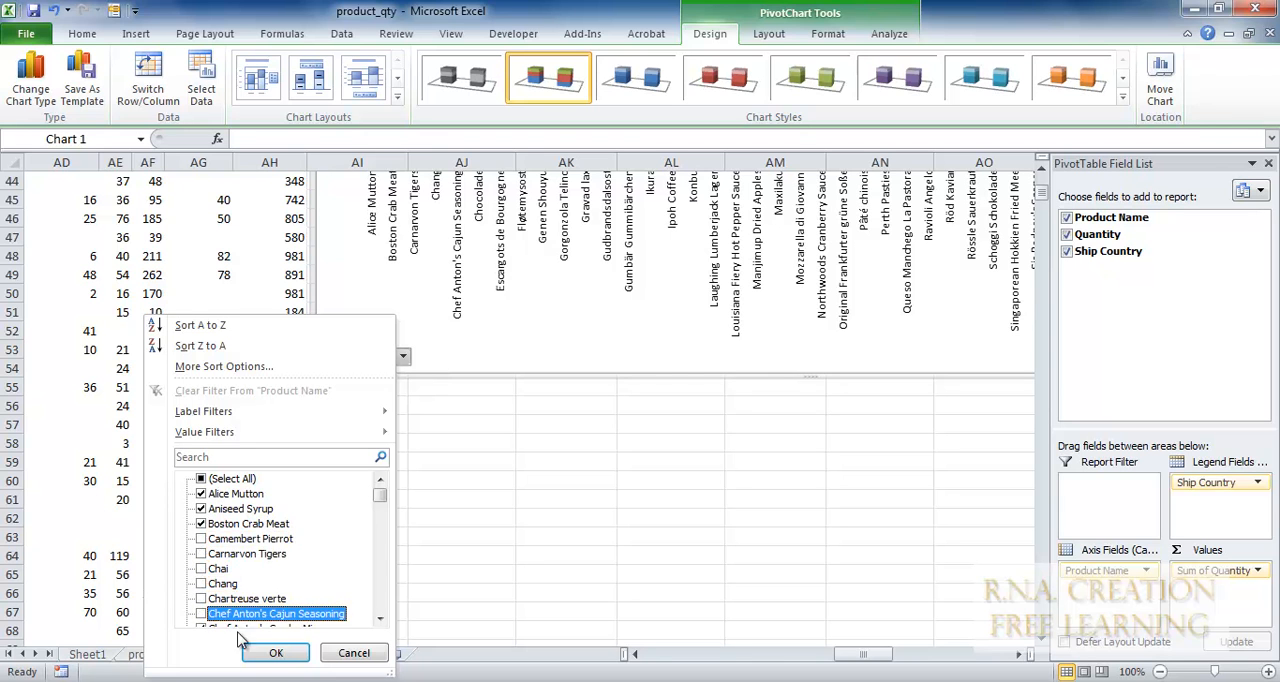
{"action": "left_click", "coordinate": [270, 652]}
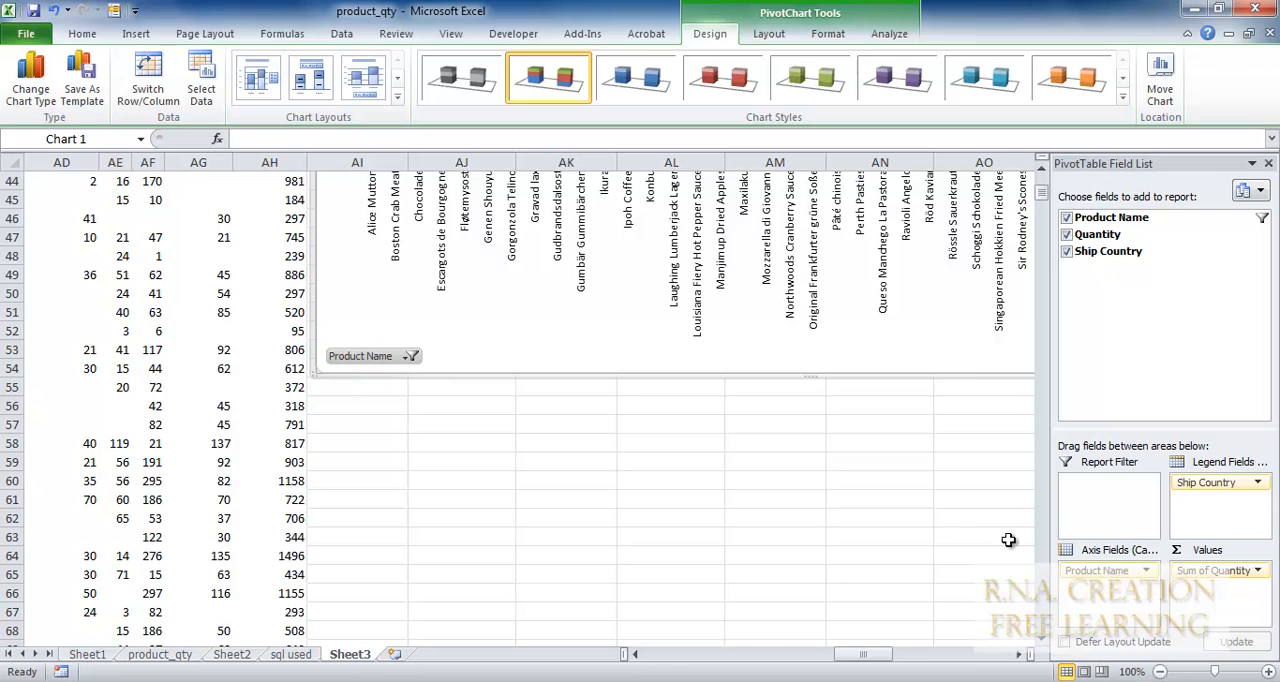
Include all products again in the PivotTable's row label filter, from Camembert Pierrot through Chef Anton's Gumbo Mix.
{"action": "left_click", "coordinate": [1044, 394]}
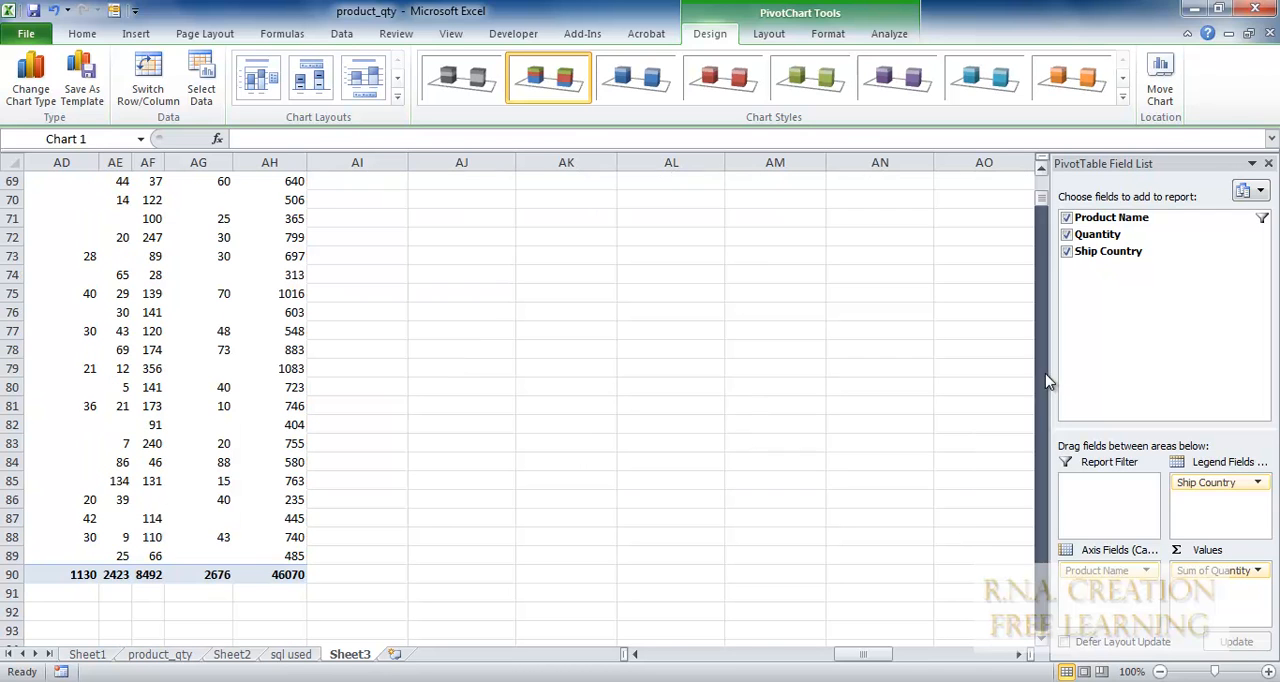
{"action": "left_click_drag", "start_coordinate": [870, 655], "coordinate": [735, 652]}
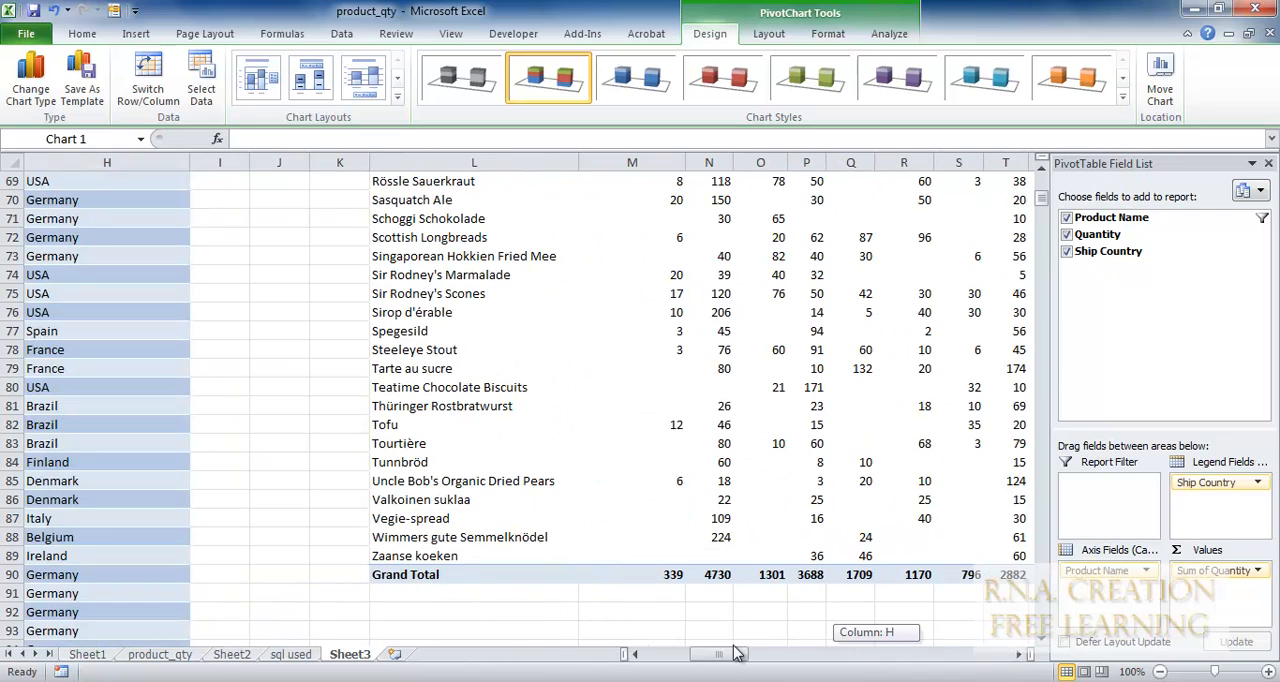
{"action": "scroll", "coordinate": [944, 424], "scroll_direction": "up", "scroll_amount": 13}
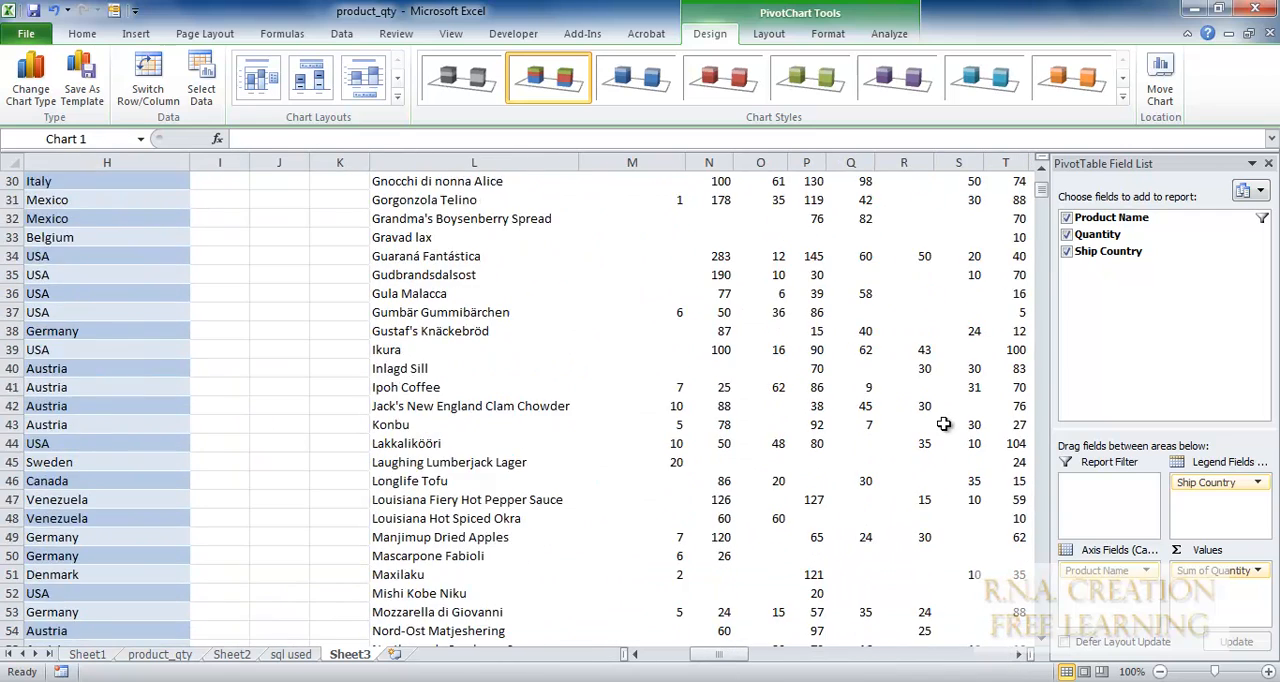
{"action": "scroll", "coordinate": [944, 424], "scroll_direction": "up", "scroll_amount": 8}
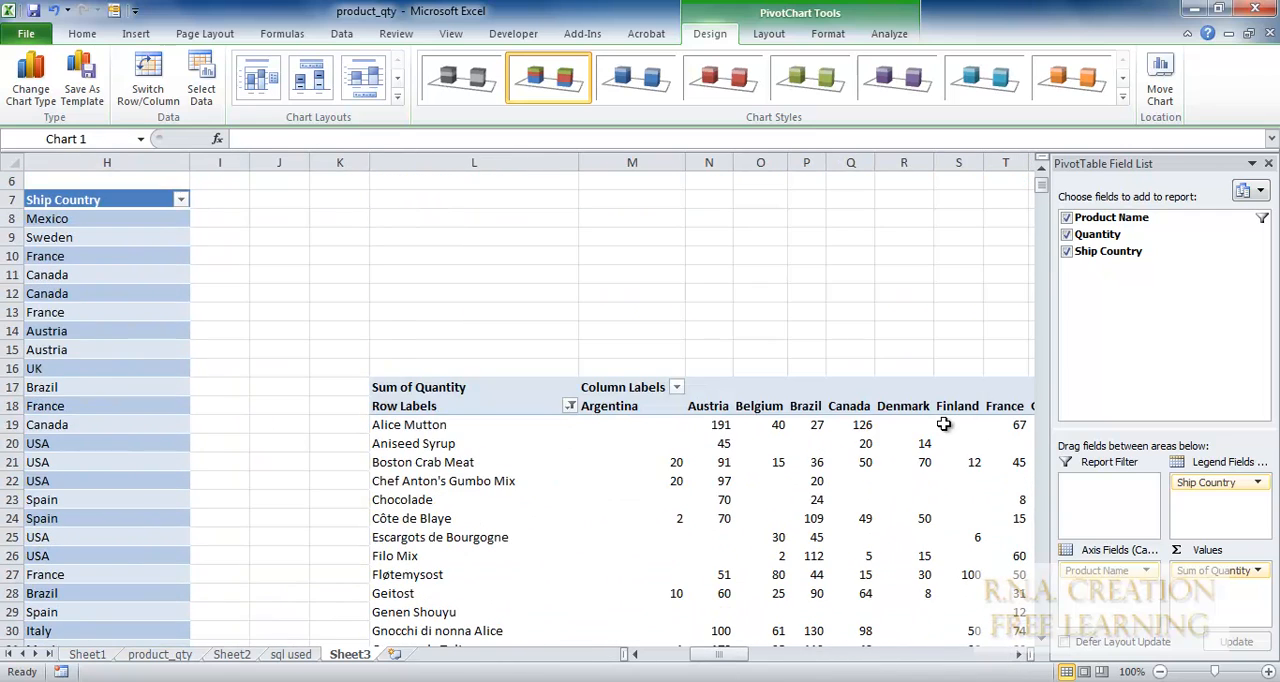
{"action": "left_click", "coordinate": [570, 406]}
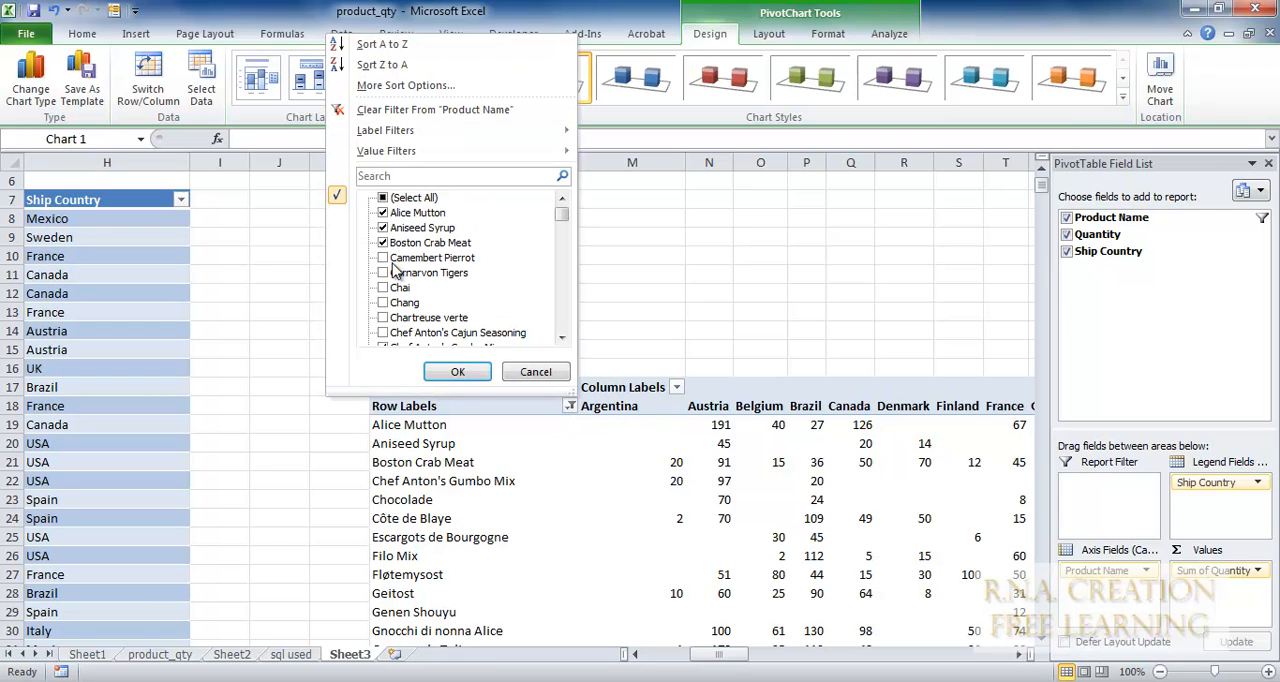
{"action": "left_click", "coordinate": [386, 258]}
{"action": "left_click", "coordinate": [385, 273]}
{"action": "left_click", "coordinate": [385, 288]}
{"action": "left_click", "coordinate": [384, 303]}
{"action": "left_click", "coordinate": [384, 318]}
{"action": "left_click", "coordinate": [384, 333]}
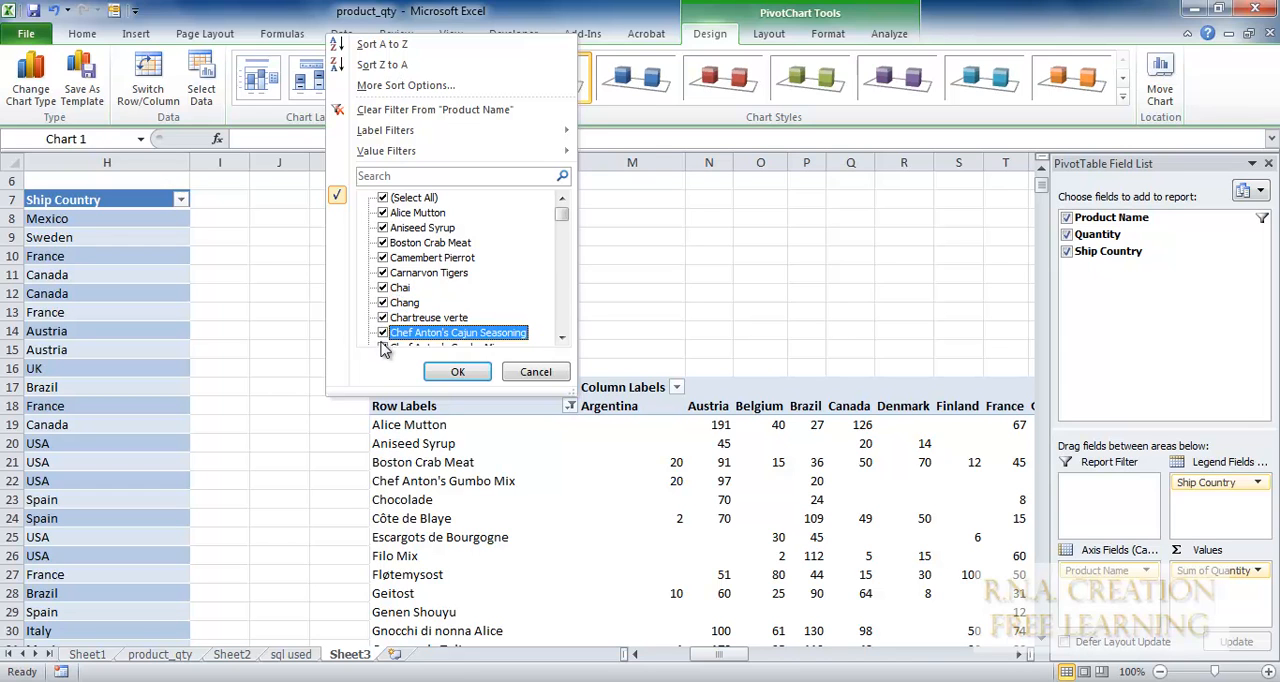
{"action": "scroll", "coordinate": [558, 325], "scroll_direction": "down", "scroll_amount": 1}
{"action": "left_click", "coordinate": [562, 339]}
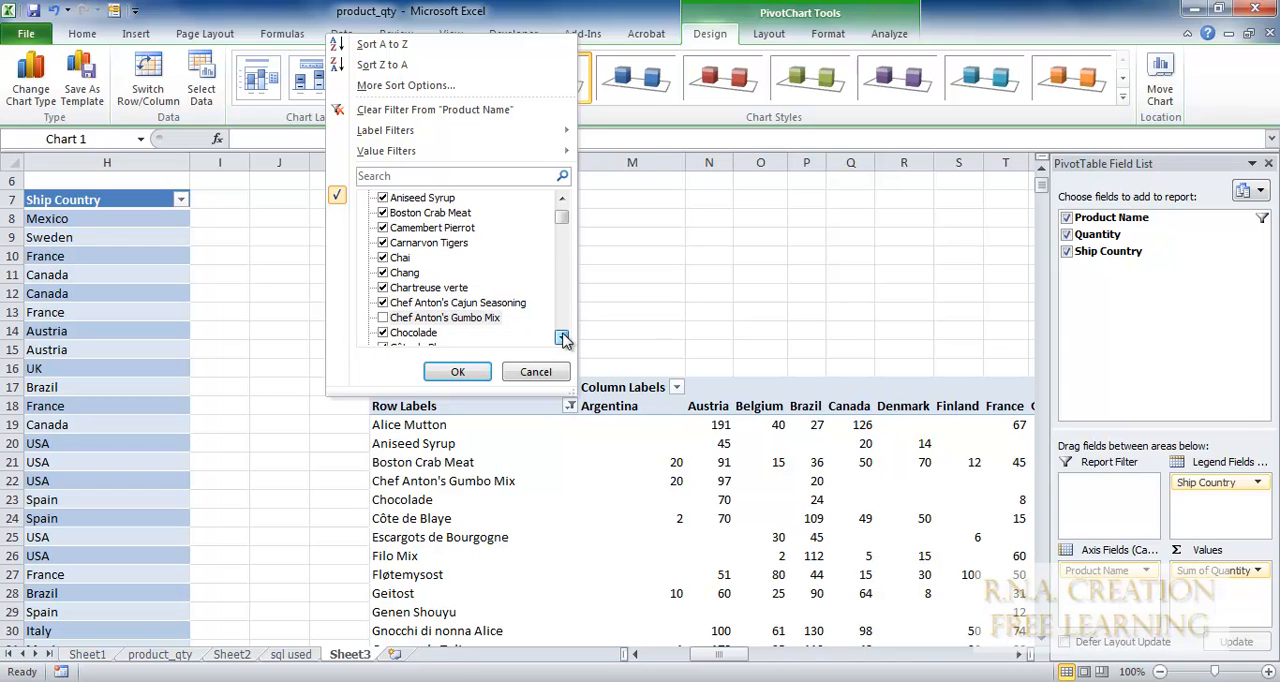
{"action": "left_click", "coordinate": [383, 318]}
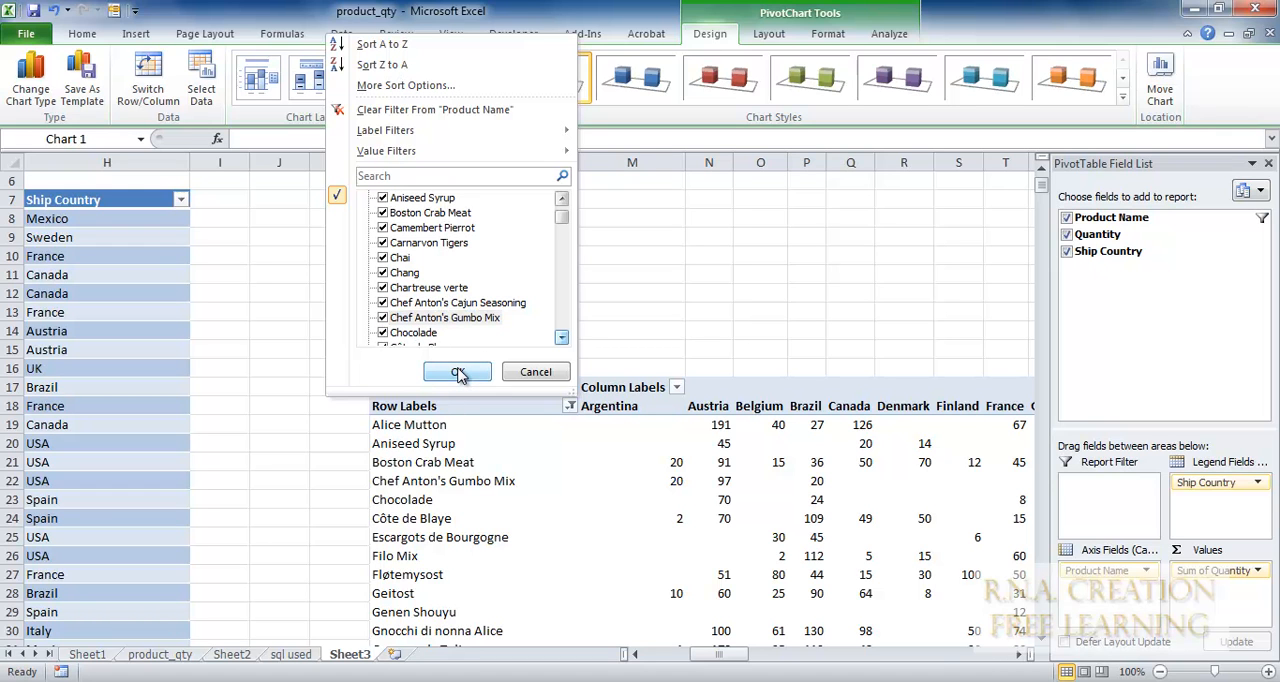
{"action": "left_click", "coordinate": [457, 372]}
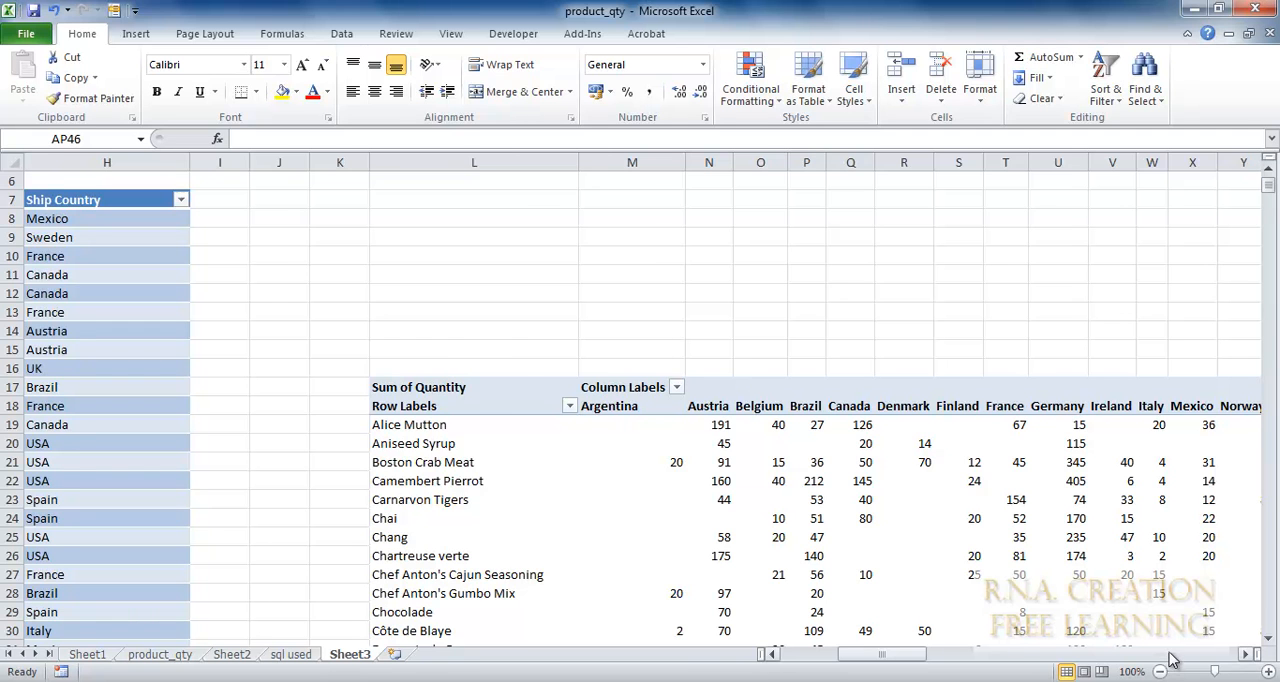
Move the PivotChart away from the PivotTable's Grand Total column so its near edge sits in column AL.
{"action": "left_click", "coordinate": [1172, 656]}
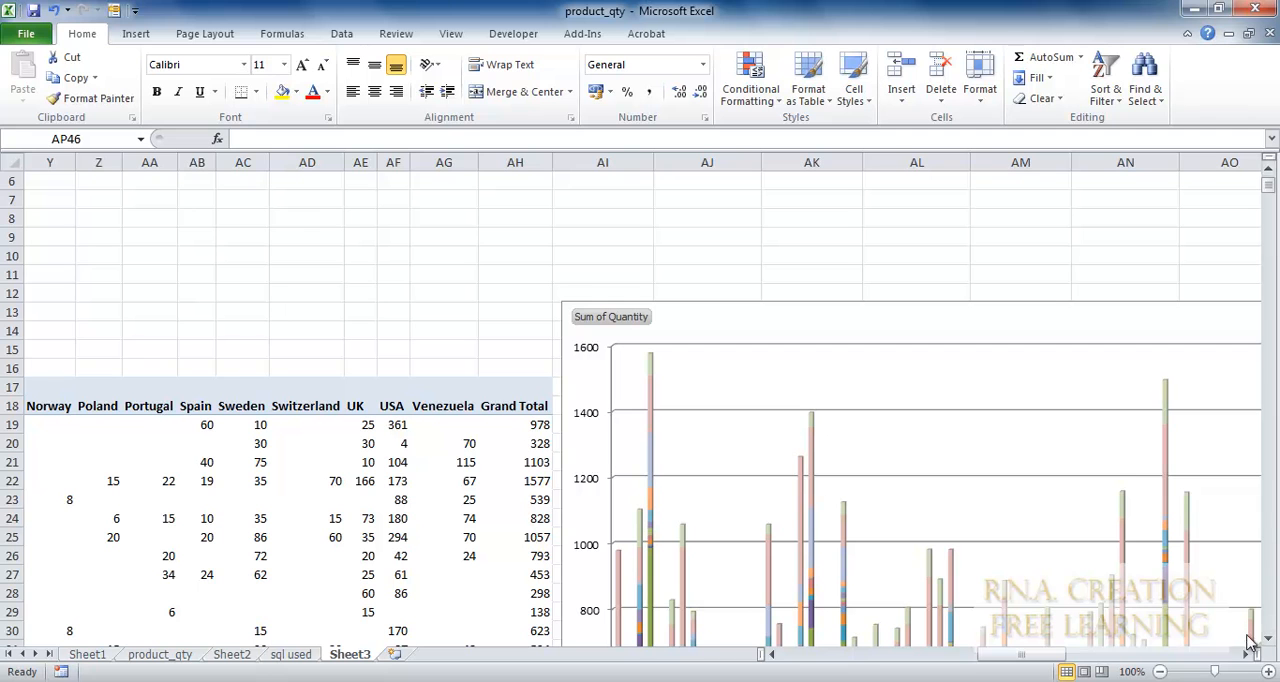
{"action": "left_click", "coordinate": [1198, 655]}
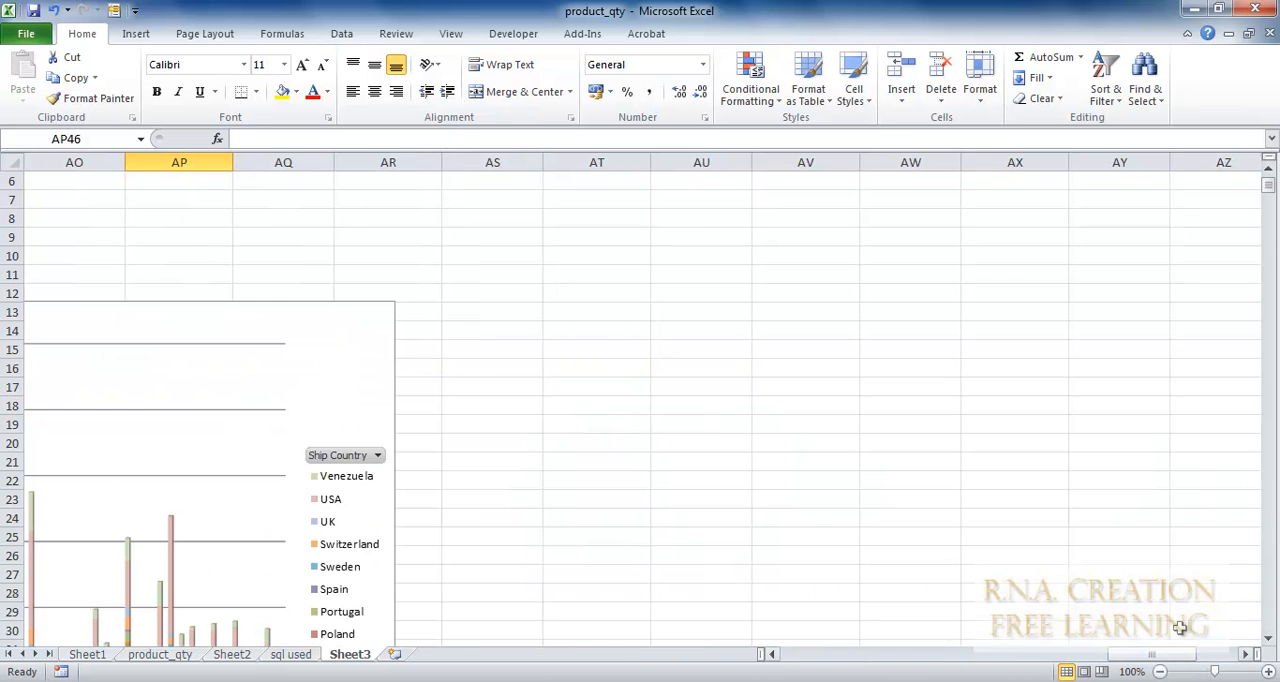
{"action": "left_click_drag", "start_coordinate": [1128, 656], "coordinate": [1028, 660]}
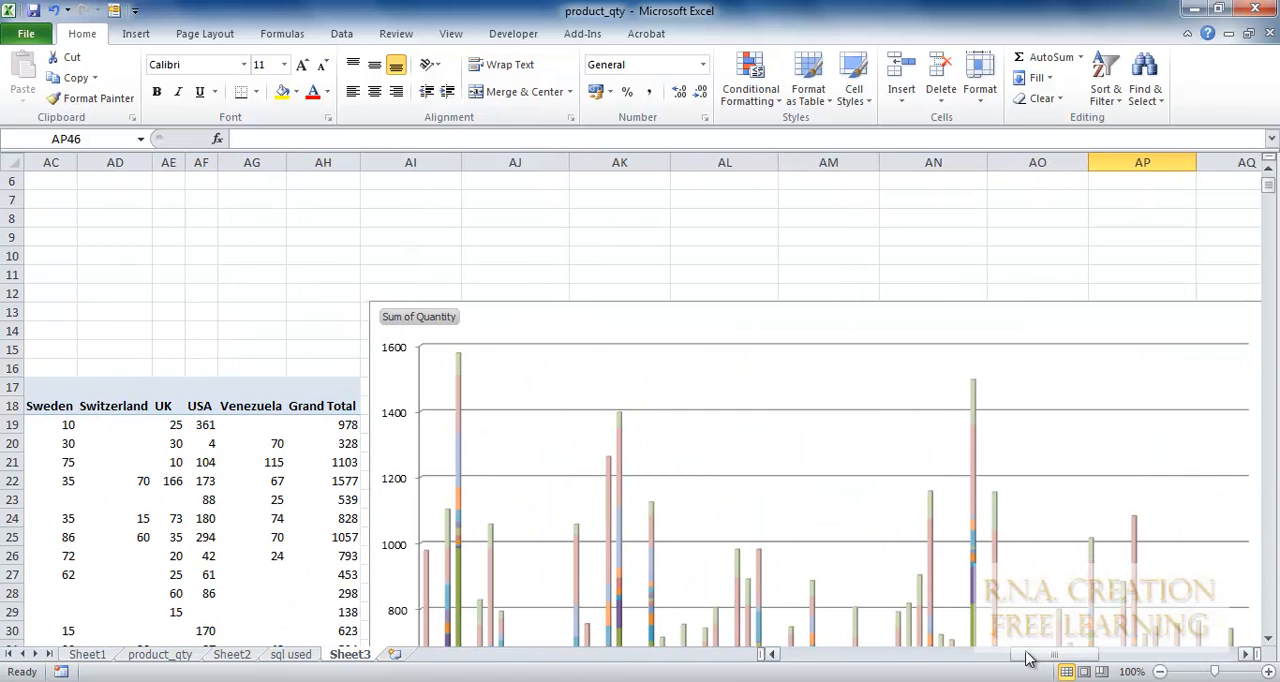
{"action": "left_click", "coordinate": [1271, 588]}
{"action": "left_click", "coordinate": [1271, 594]}
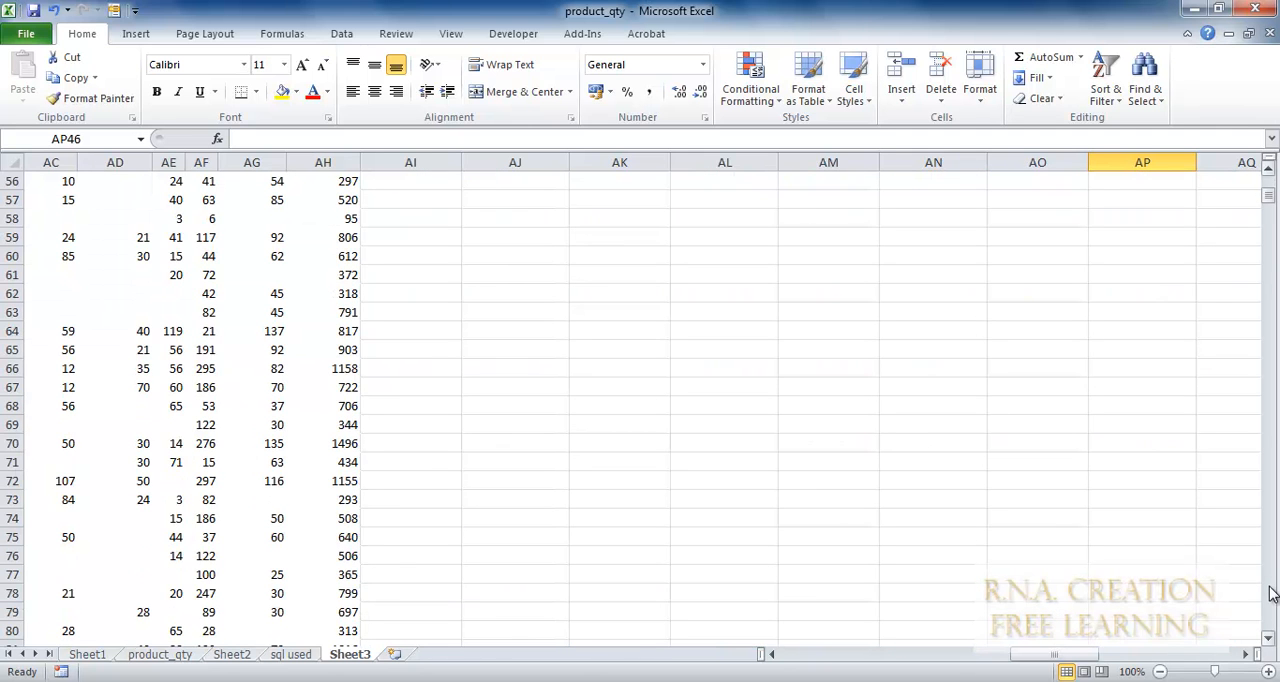
{"action": "left_click_drag", "start_coordinate": [1048, 656], "coordinate": [1078, 657]}
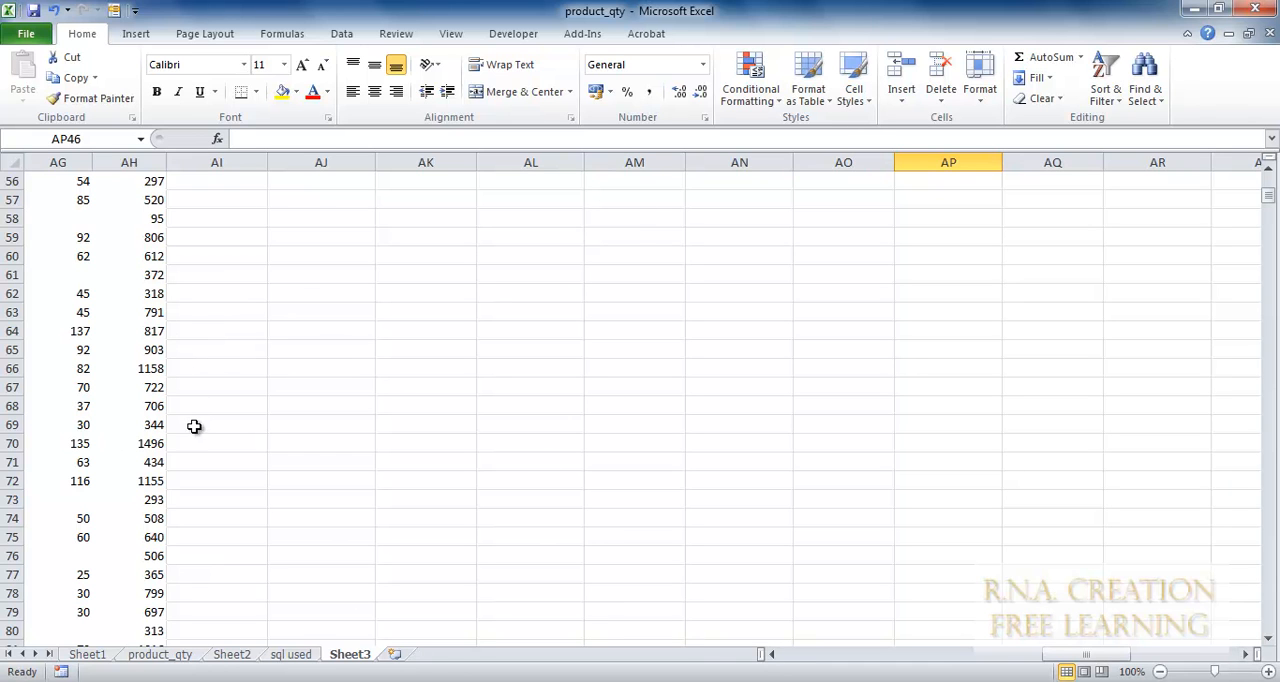
{"action": "left_click_drag", "start_coordinate": [1272, 207], "coordinate": [1274, 196]}
{"action": "left_click", "coordinate": [290, 545]}
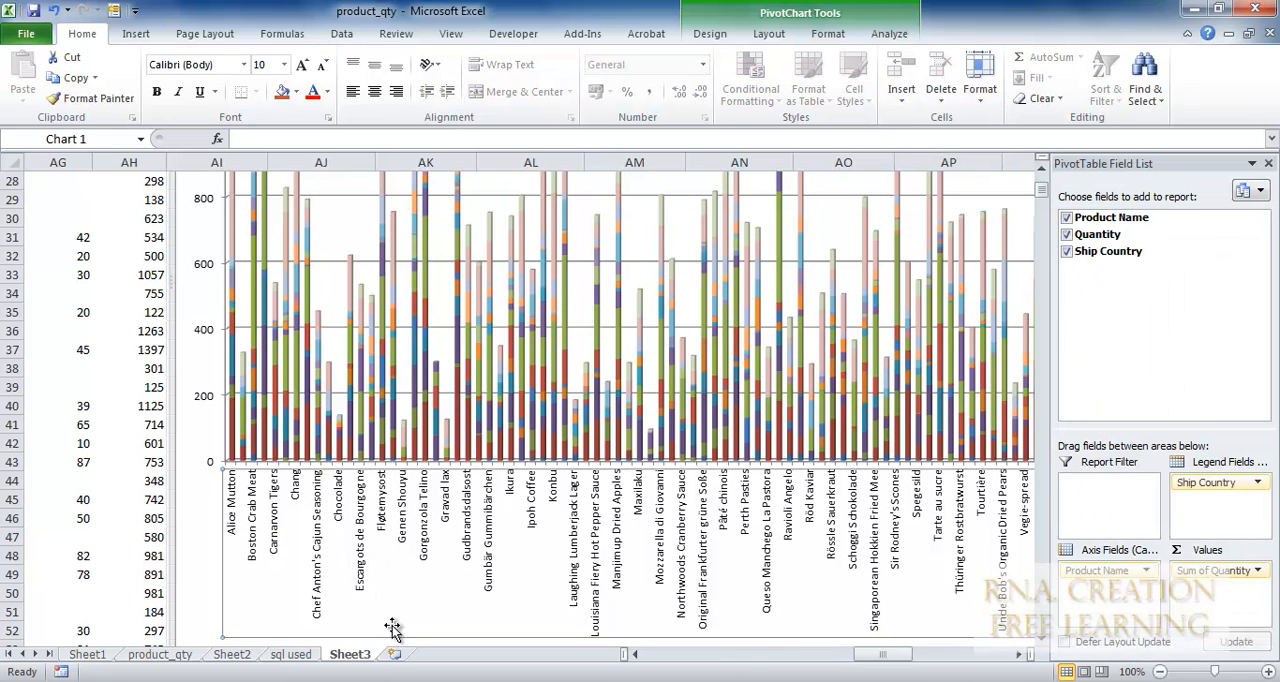
{"action": "left_click", "coordinate": [189, 486]}
{"action": "left_click", "coordinate": [177, 473]}
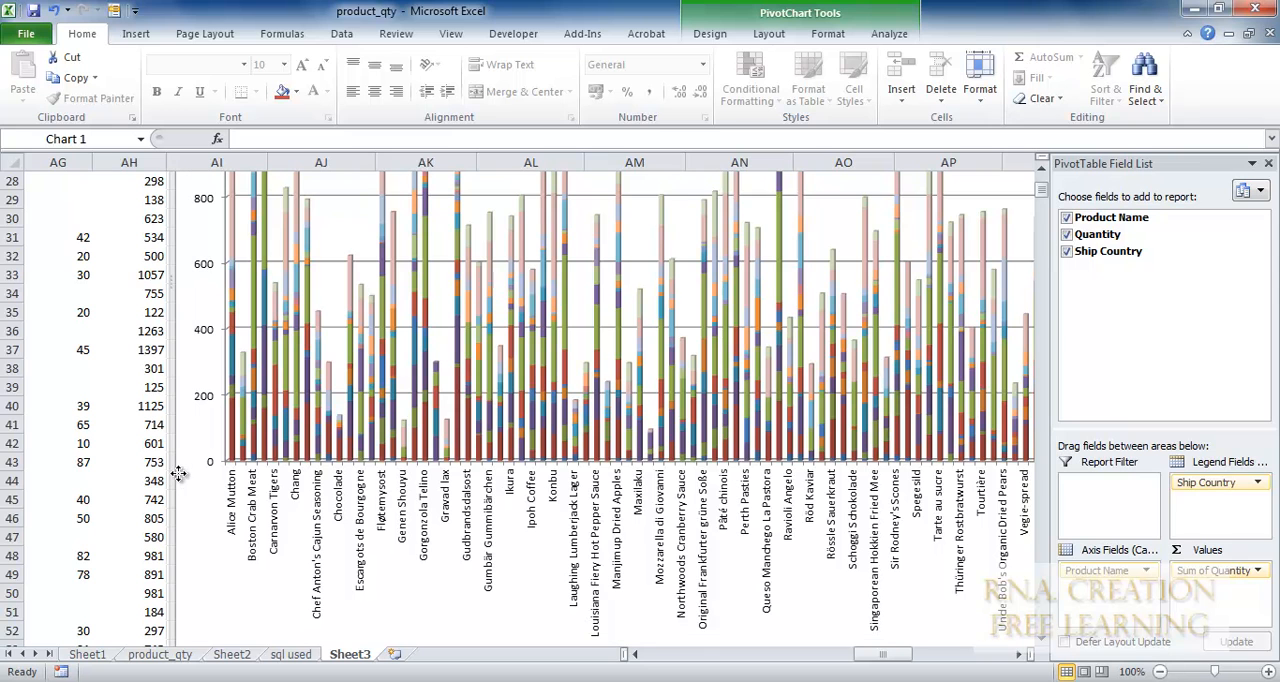
{"action": "left_click_drag", "start_coordinate": [170, 472], "coordinate": [540, 470]}
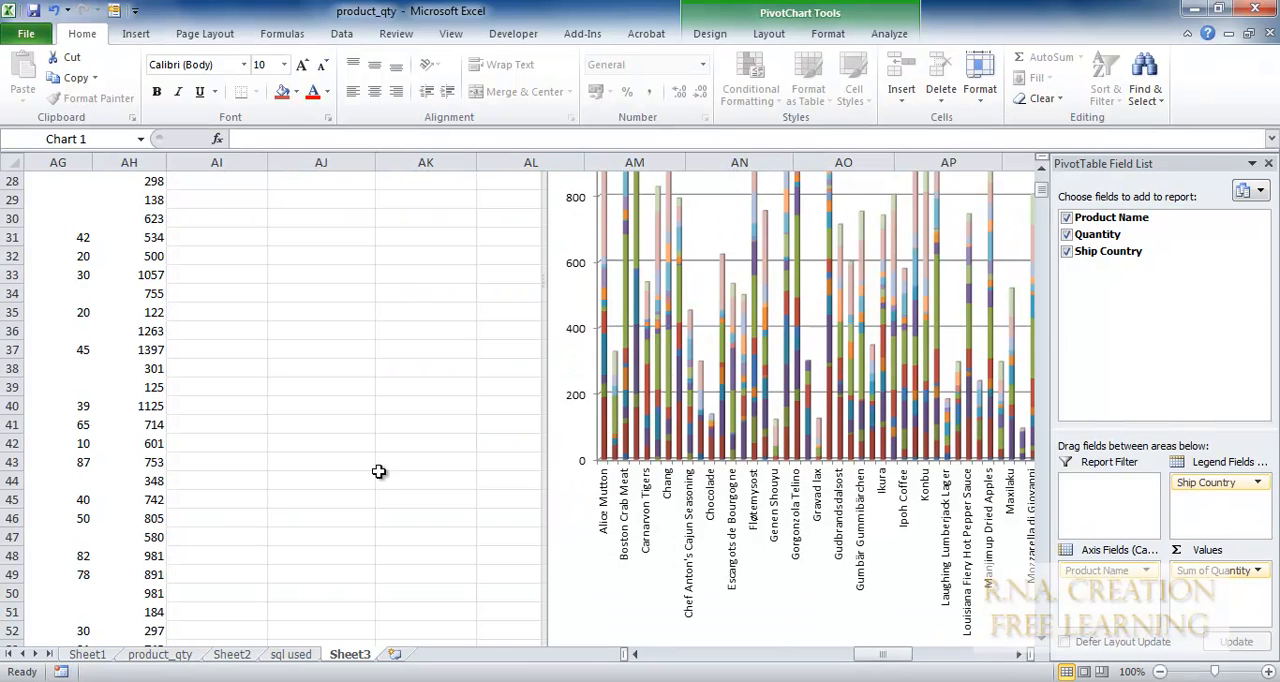
Inspect the Alice Mutton quantities for Austria and Argentina in cells N19 and M19 of the PivotTable.
{"action": "scroll", "coordinate": [313, 499], "scroll_direction": "up", "scroll_amount": 9}
{"action": "scroll", "coordinate": [313, 499], "scroll_direction": "down", "scroll_amount": 2}
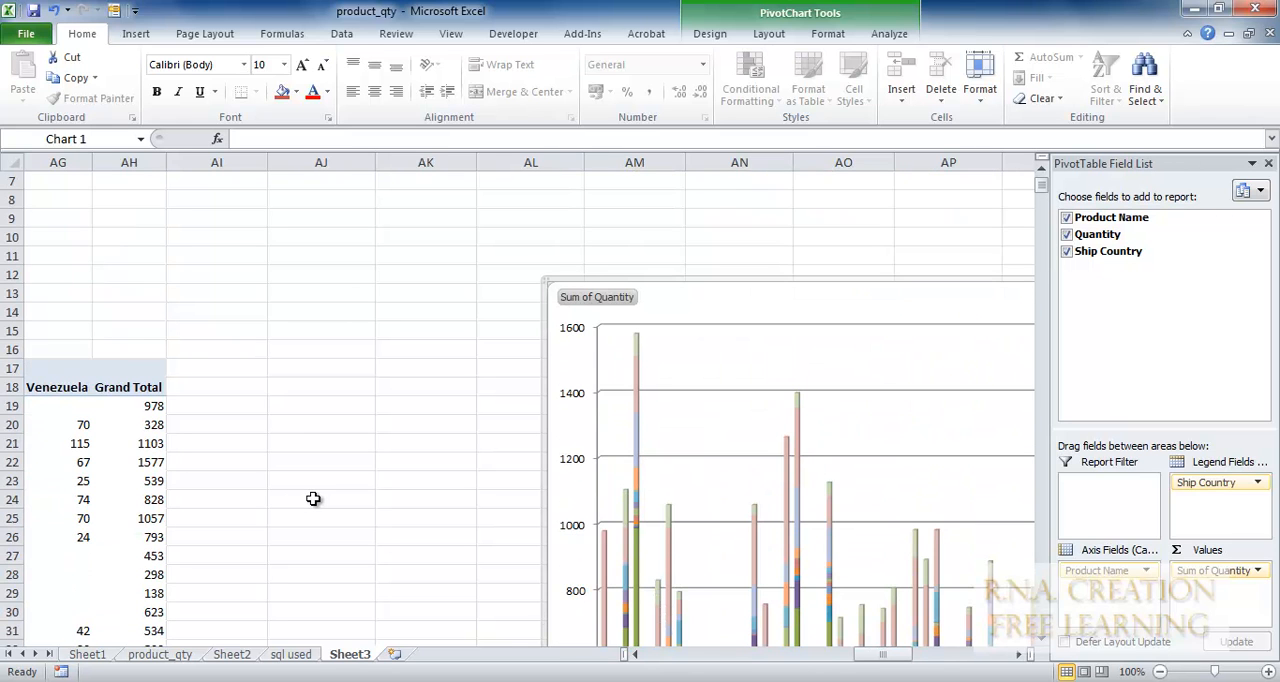
{"action": "scroll", "coordinate": [313, 499], "scroll_direction": "down", "scroll_amount": 2}
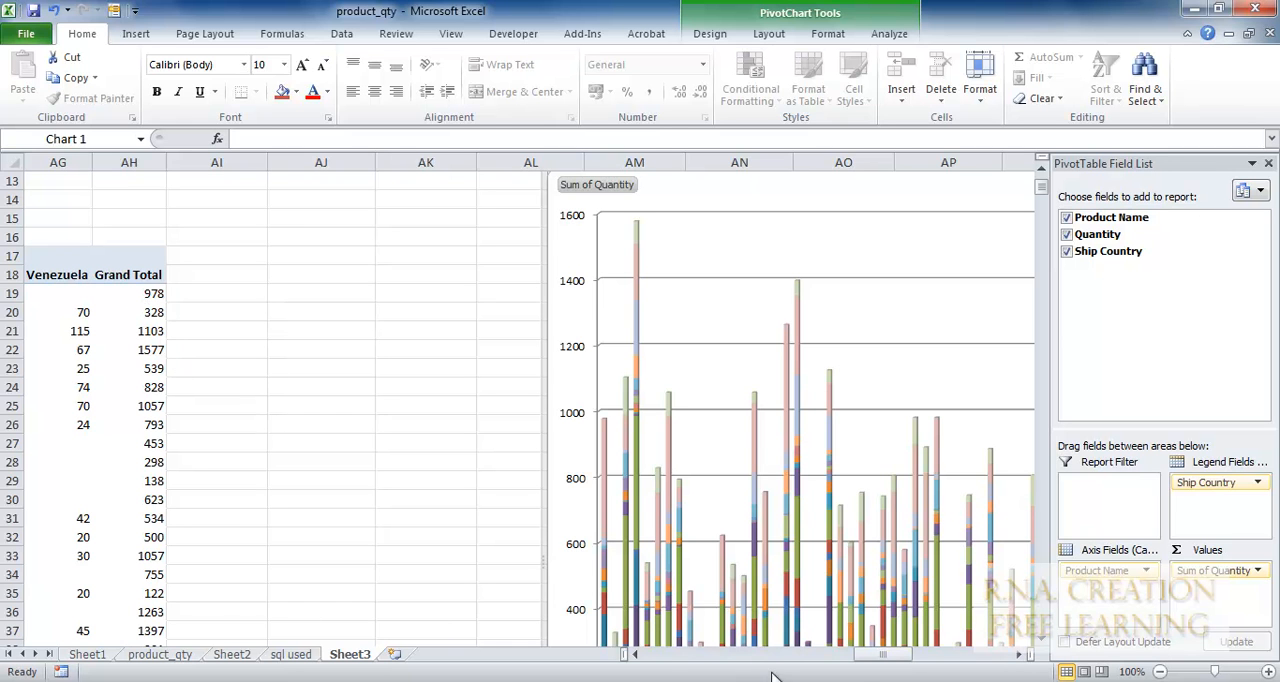
{"action": "left_click_drag", "start_coordinate": [882, 657], "coordinate": [752, 667]}
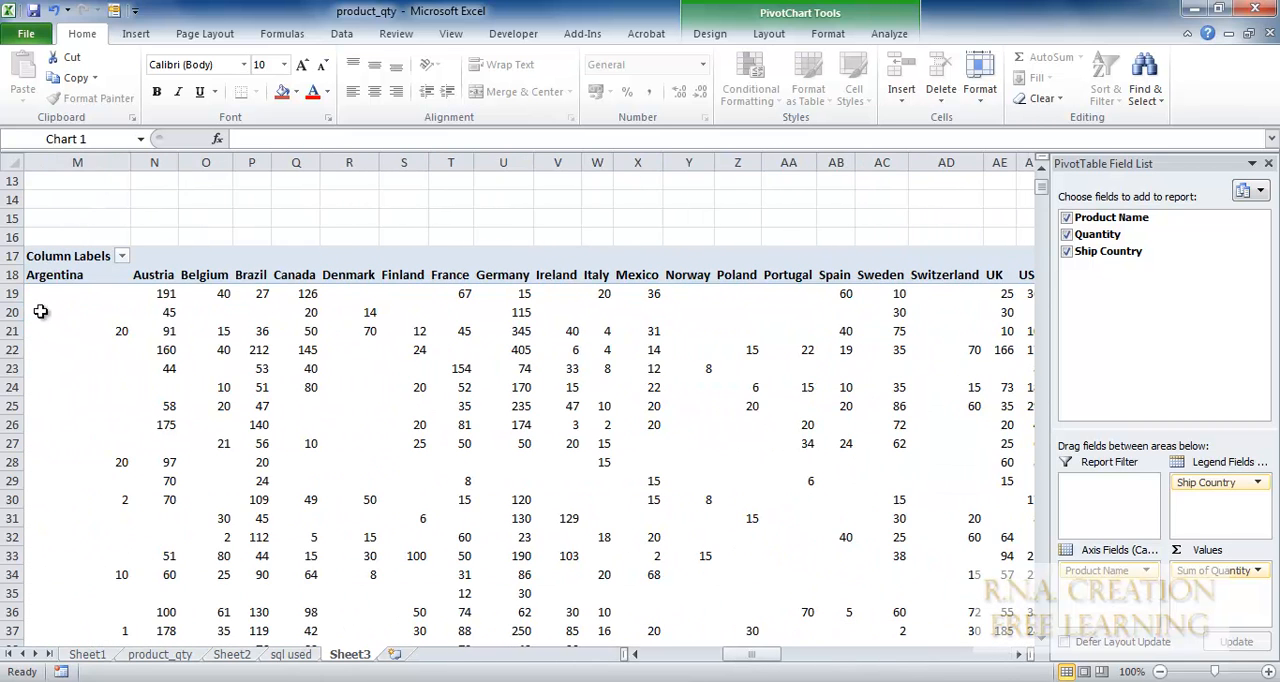
{"action": "left_click", "coordinate": [155, 297]}
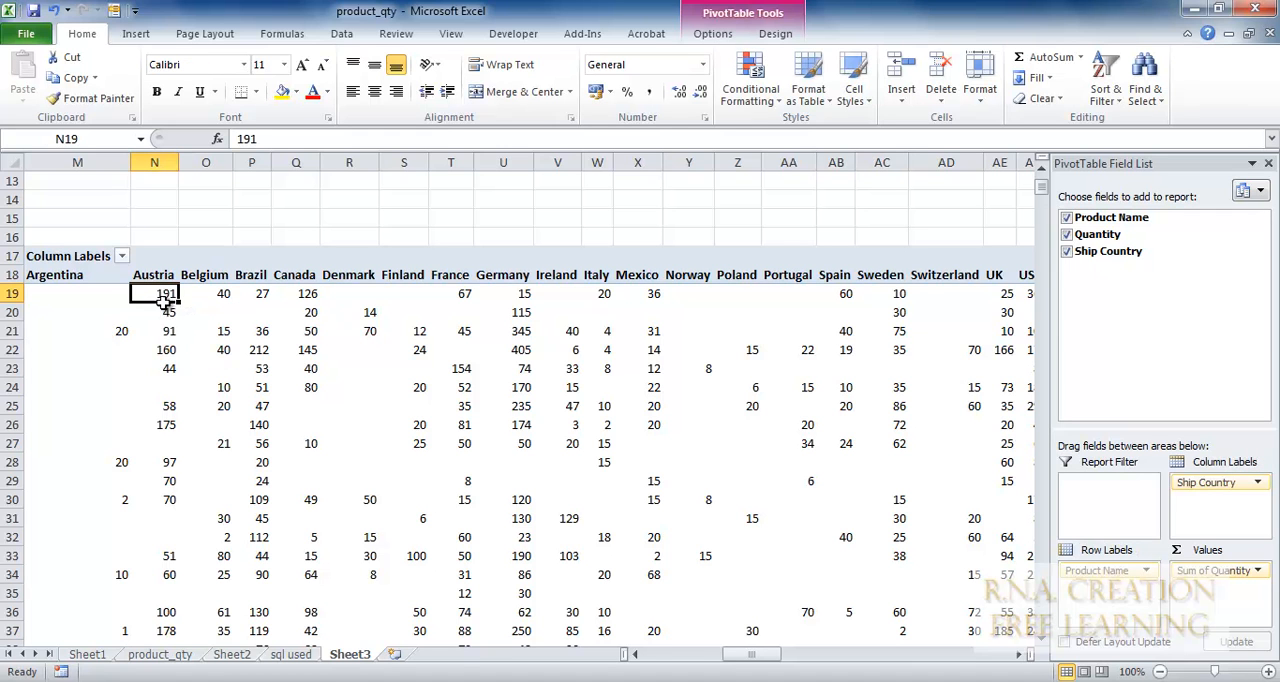
{"action": "left_click", "coordinate": [67, 292]}
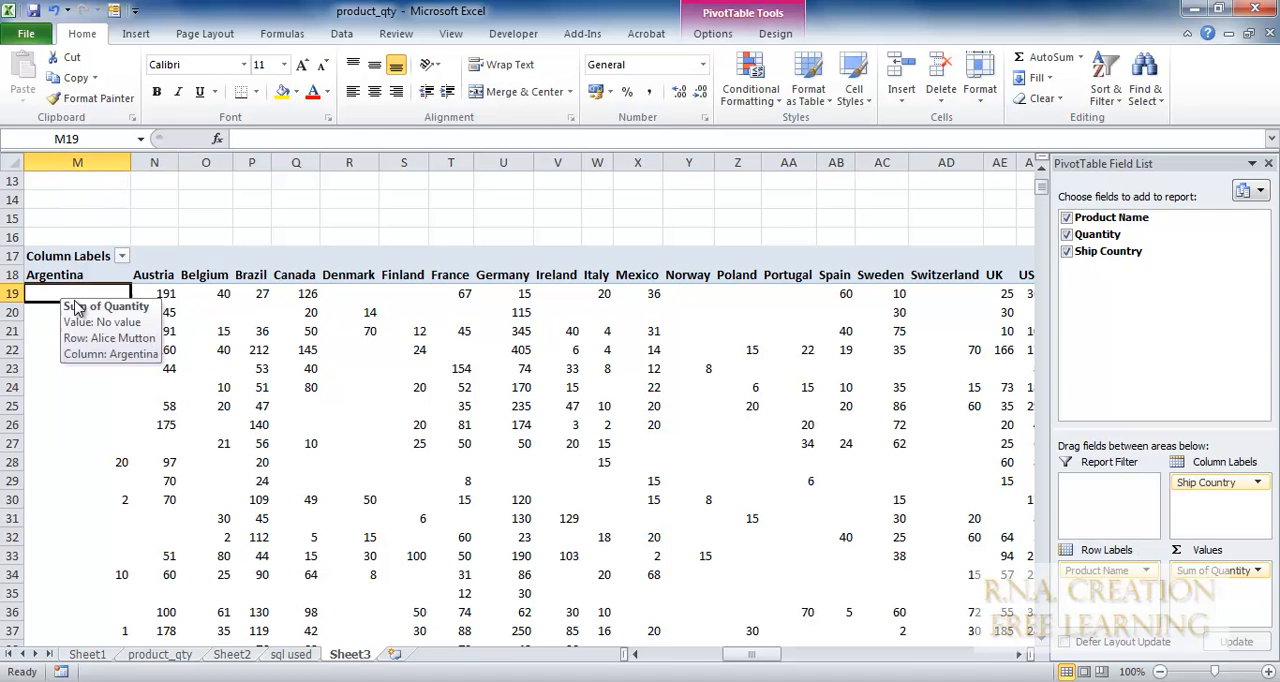
Select the PivotTable's quantity values in M19:AG95, leaving out the Grand Total row and column.
{"action": "scroll", "coordinate": [90, 395], "scroll_direction": "down", "scroll_amount": 11}
{"action": "scroll", "coordinate": [92, 397], "scroll_direction": "down", "scroll_amount": 10}
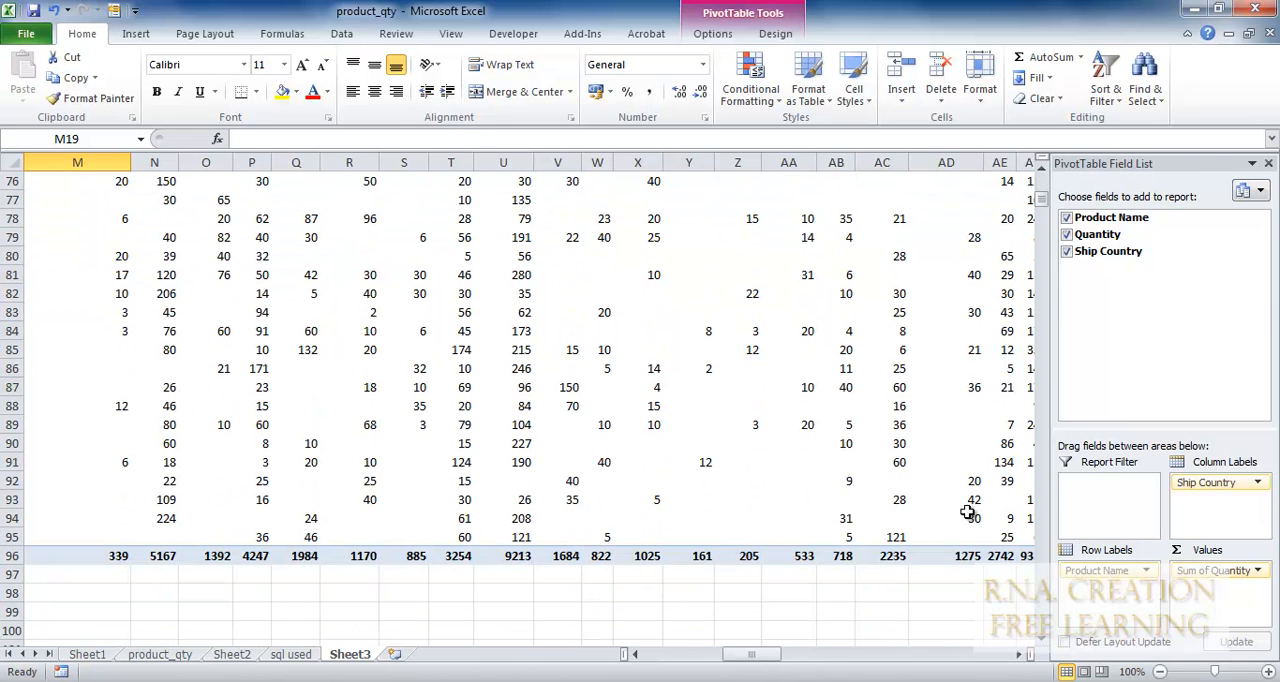
{"action": "left_click", "coordinate": [999, 537], "text": "shift"}
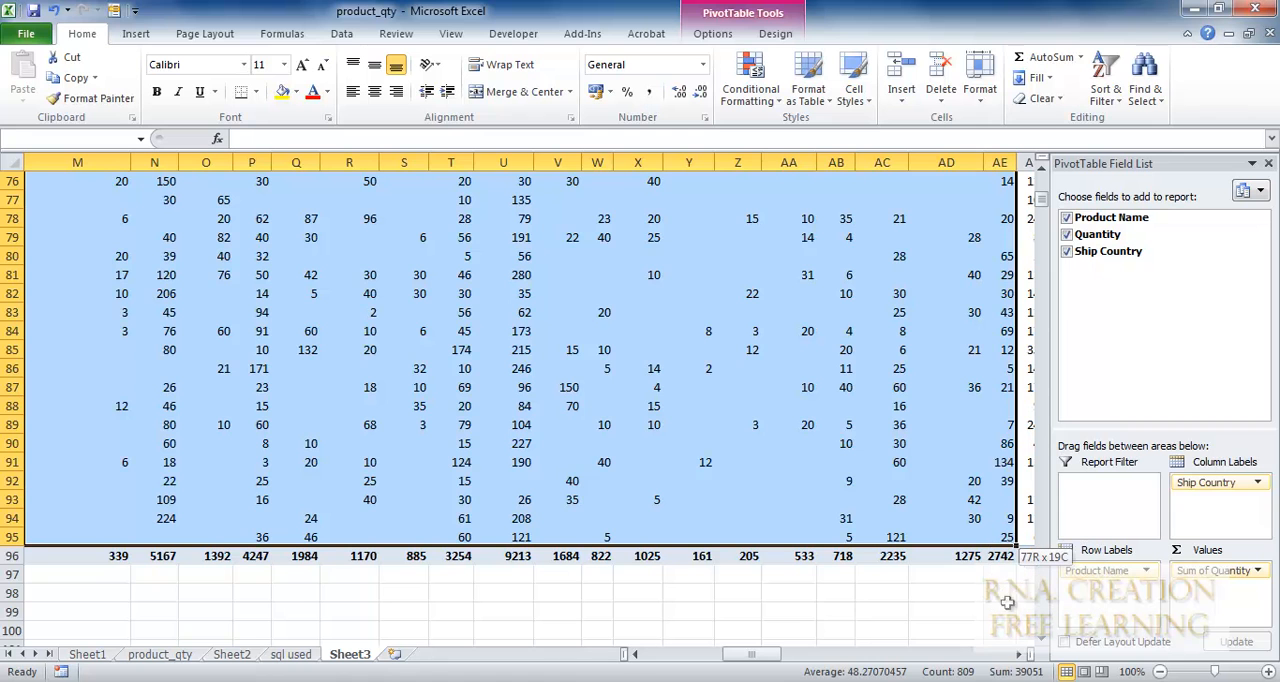
{"action": "left_click", "coordinate": [1020, 655]}
{"action": "left_click", "coordinate": [1020, 655]}
{"action": "left_click", "coordinate": [1020, 655]}
{"action": "left_click", "coordinate": [1020, 655]}
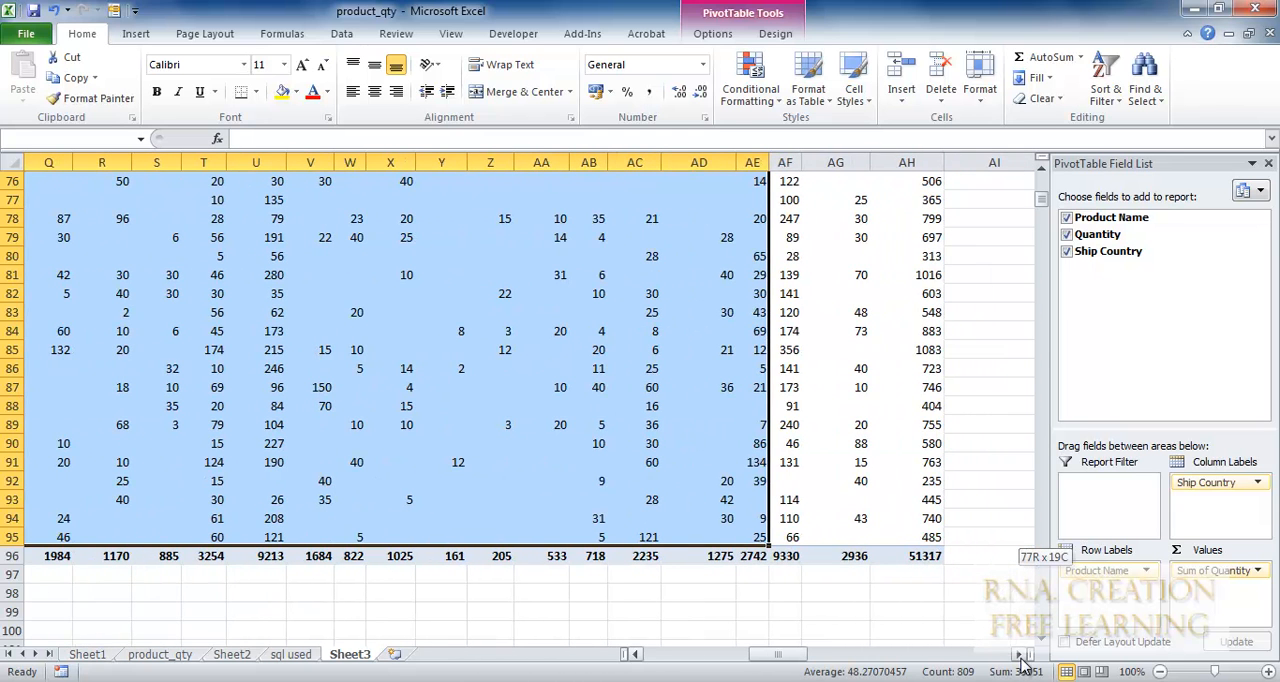
{"action": "left_click", "coordinate": [896, 537], "text": "shift"}
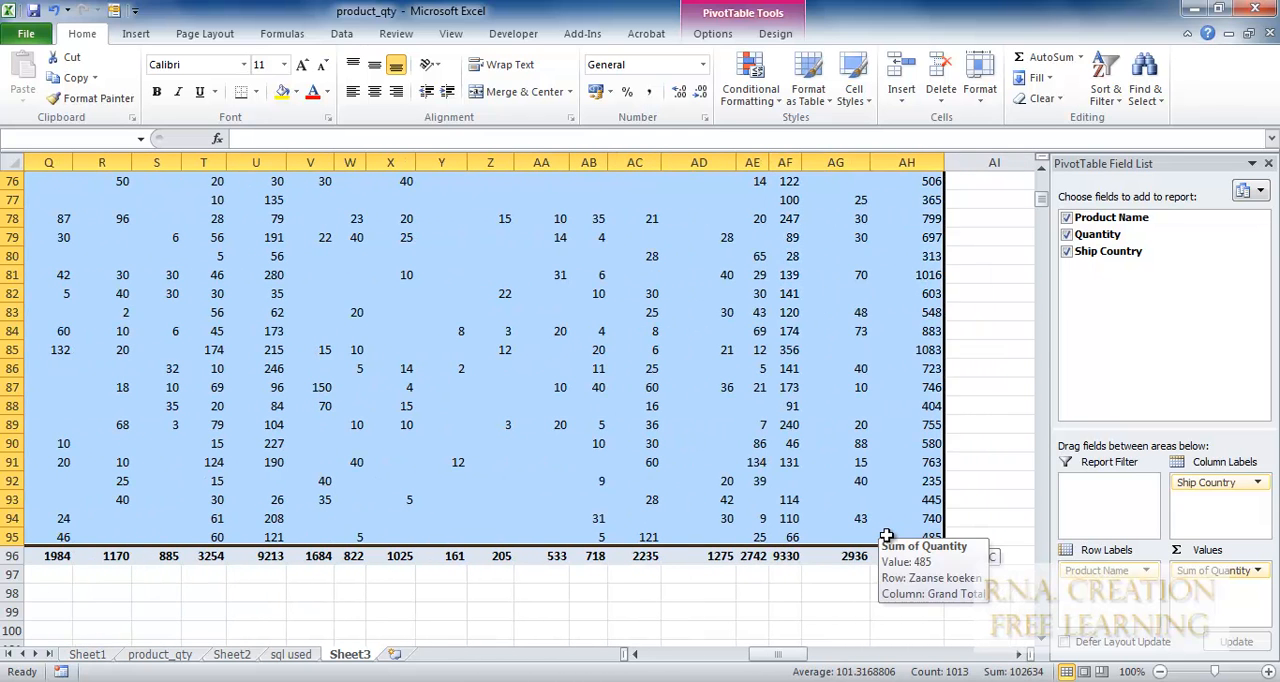
{"action": "left_click", "coordinate": [869, 537], "text": "shift"}
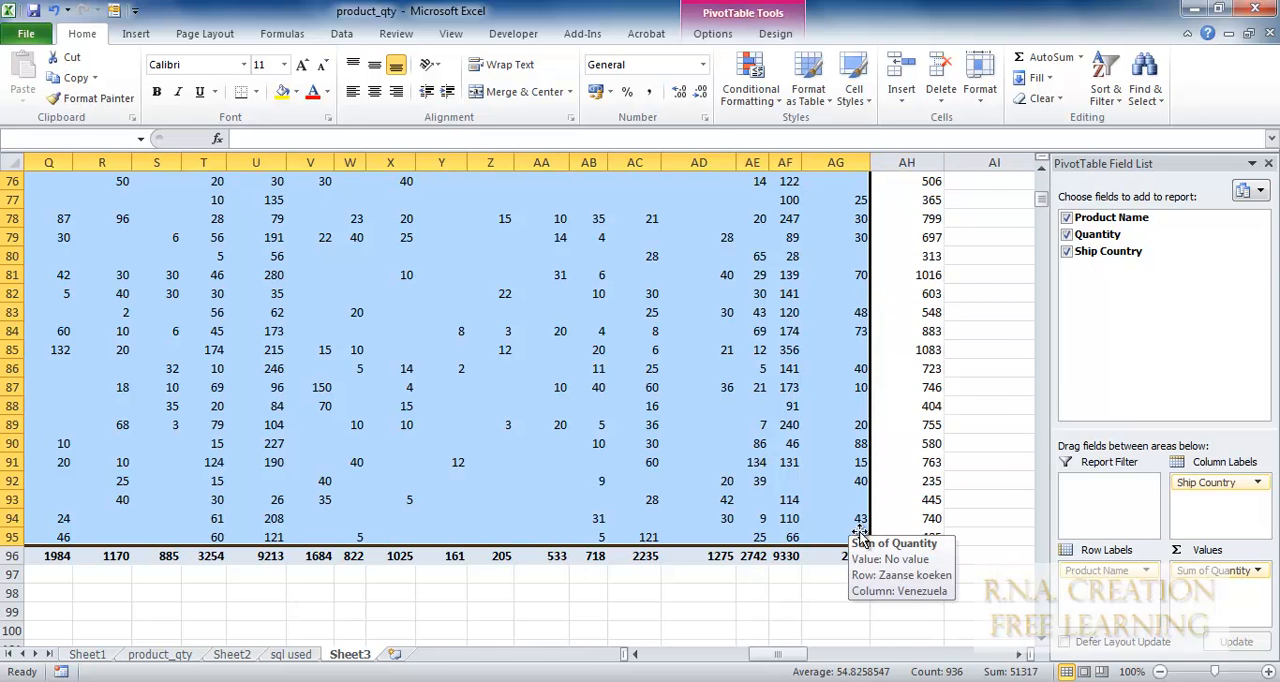
{"action": "scroll", "coordinate": [989, 431], "scroll_direction": "up", "scroll_amount": 8}
{"action": "scroll", "coordinate": [989, 431], "scroll_direction": "up", "scroll_amount": 17}
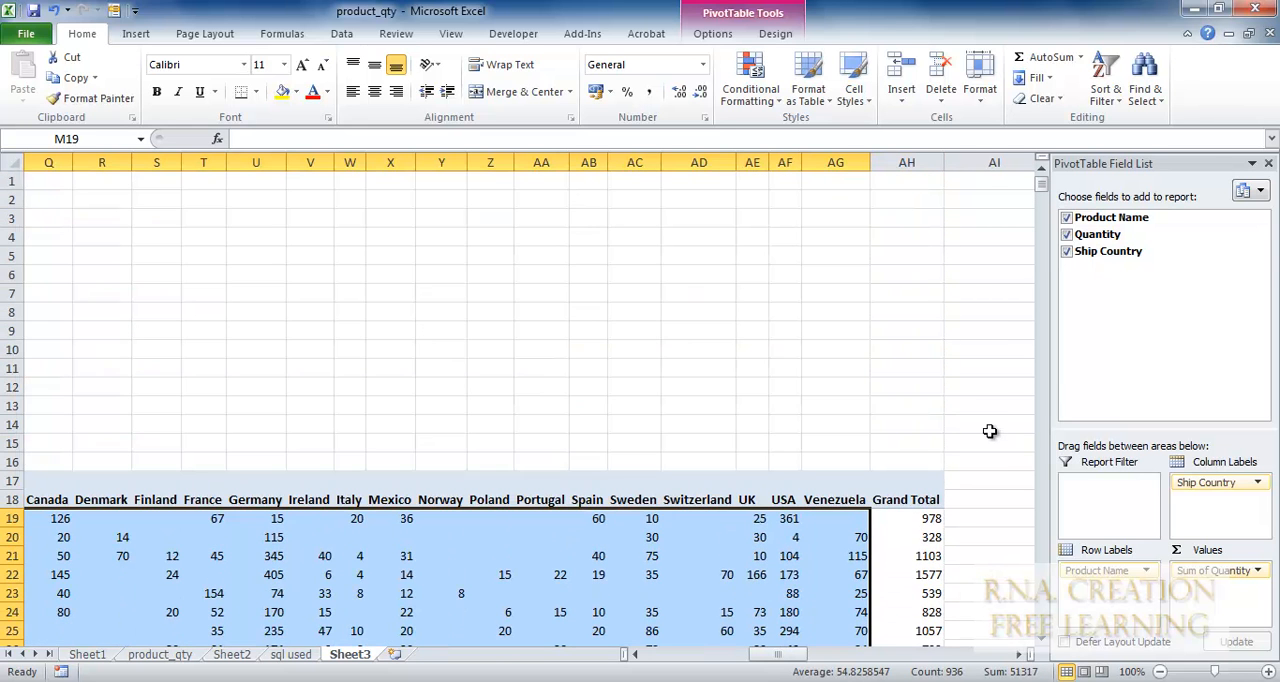
{"action": "scroll", "coordinate": [989, 431], "scroll_direction": "down", "scroll_amount": 4}
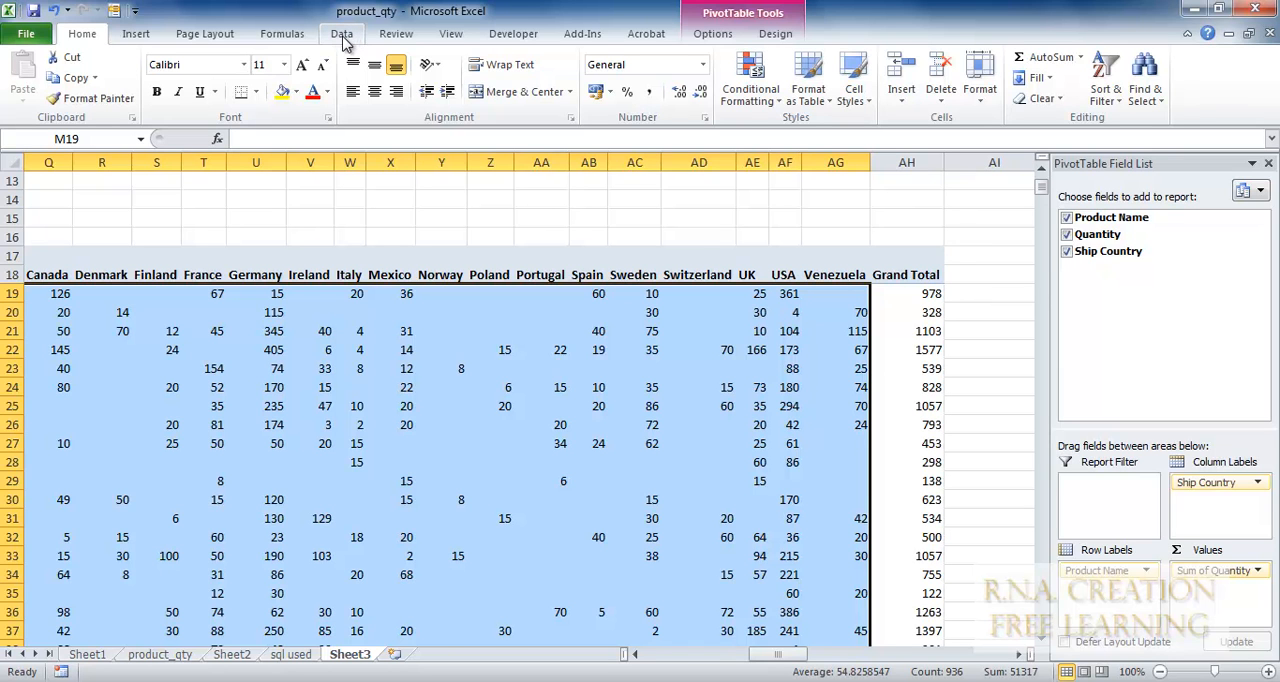
Insert line sparklines for the data range M19:AG95 into the location range AI19:AI95 beside the Grand Total column.
{"action": "left_click", "coordinate": [284, 36]}
{"action": "left_click", "coordinate": [330, 38]}
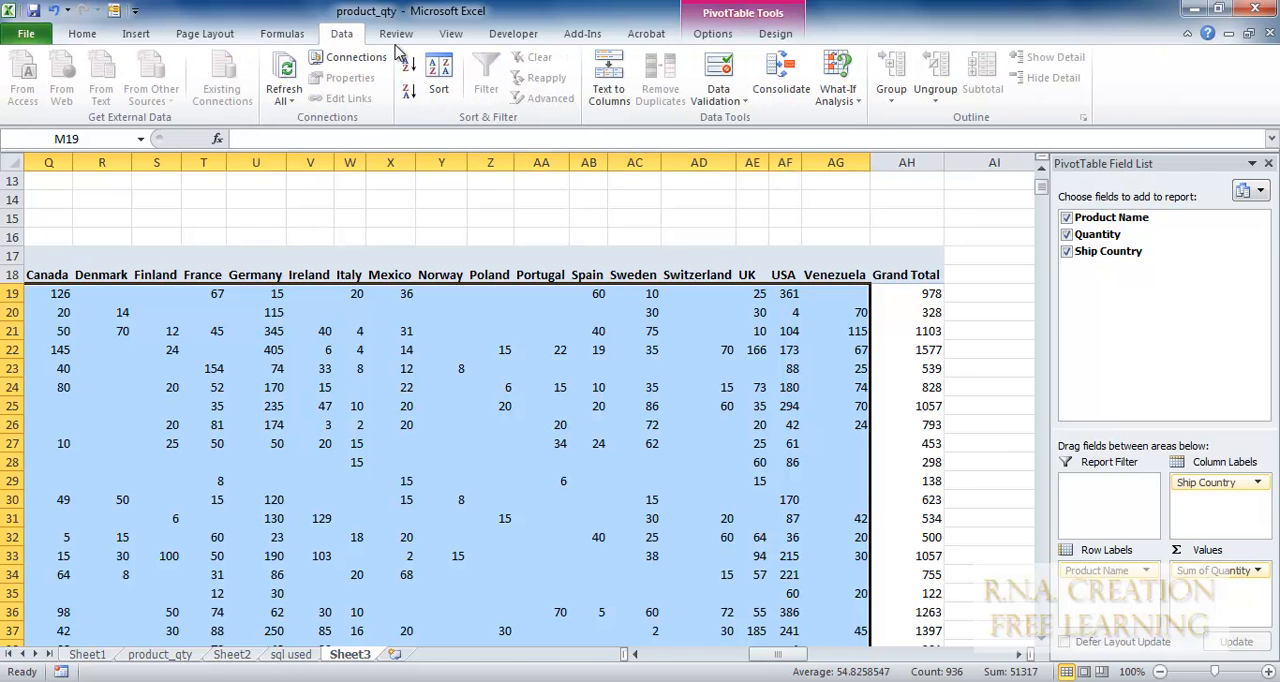
{"action": "left_click", "coordinate": [138, 35]}
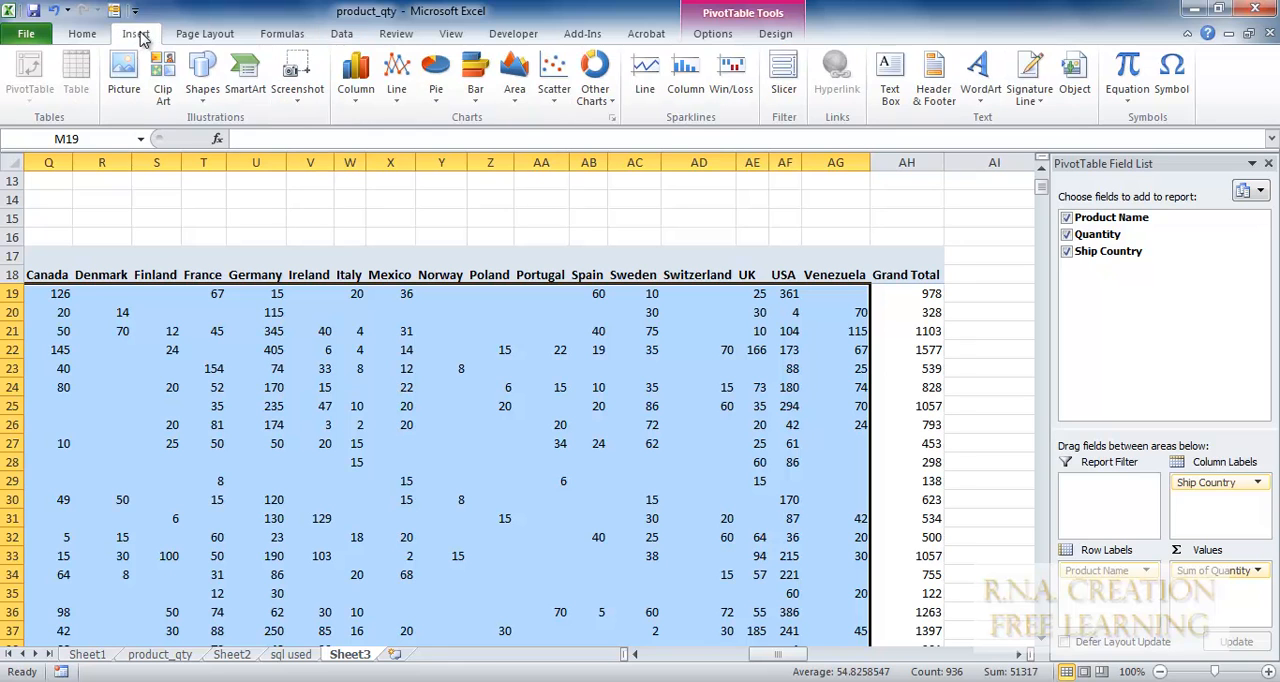
{"action": "left_click", "coordinate": [646, 78]}
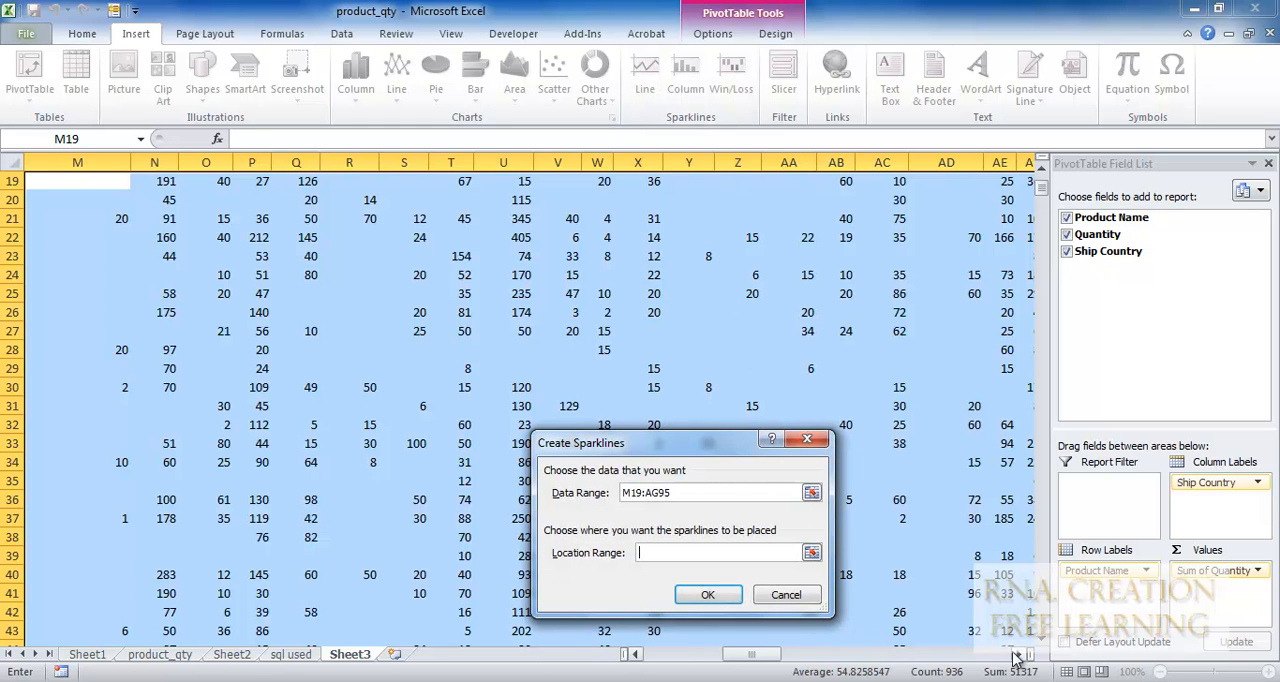
{"action": "scroll", "coordinate": [1016, 657], "scroll_direction": "right", "scroll_amount": 6}
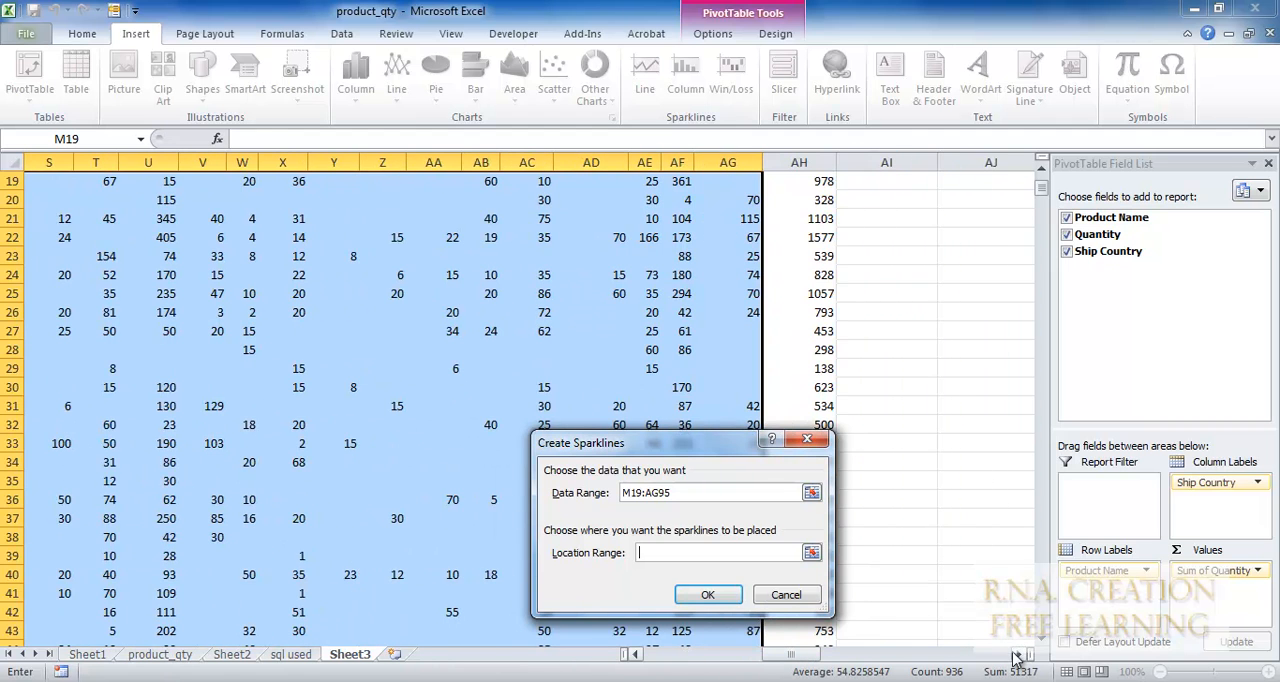
{"action": "scroll", "coordinate": [1030, 348], "scroll_direction": "up", "scroll_amount": 4}
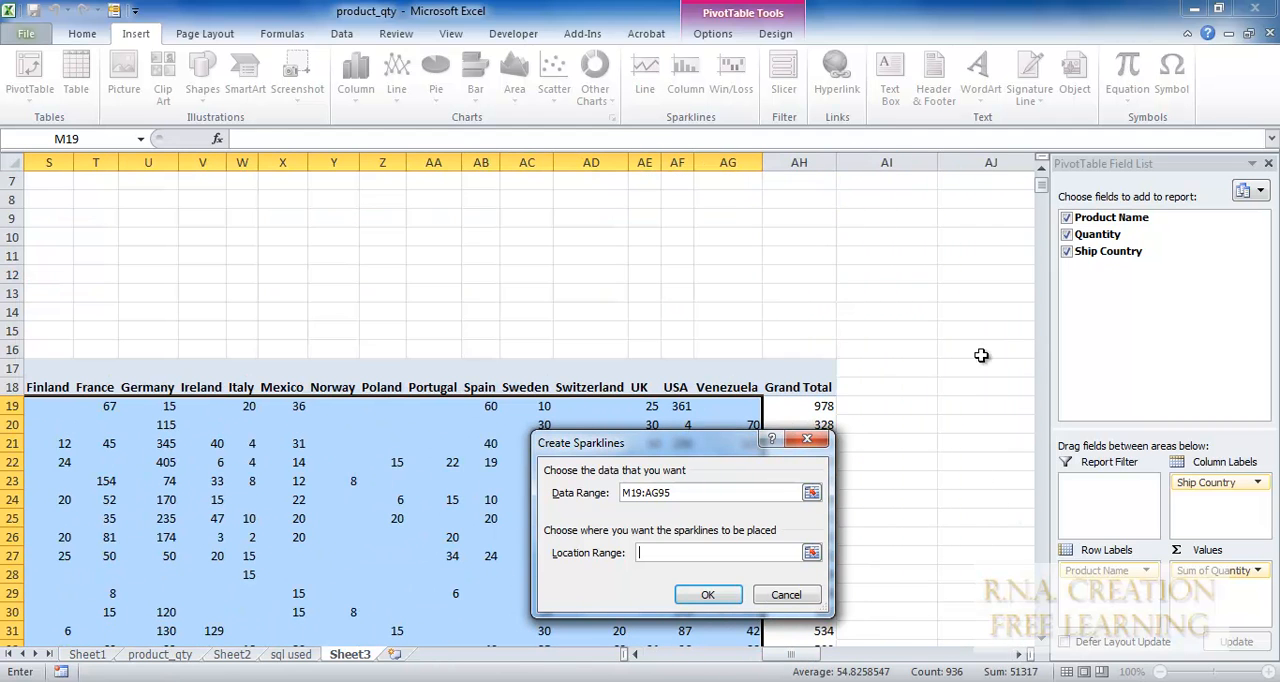
{"action": "left_click", "coordinate": [869, 406]}
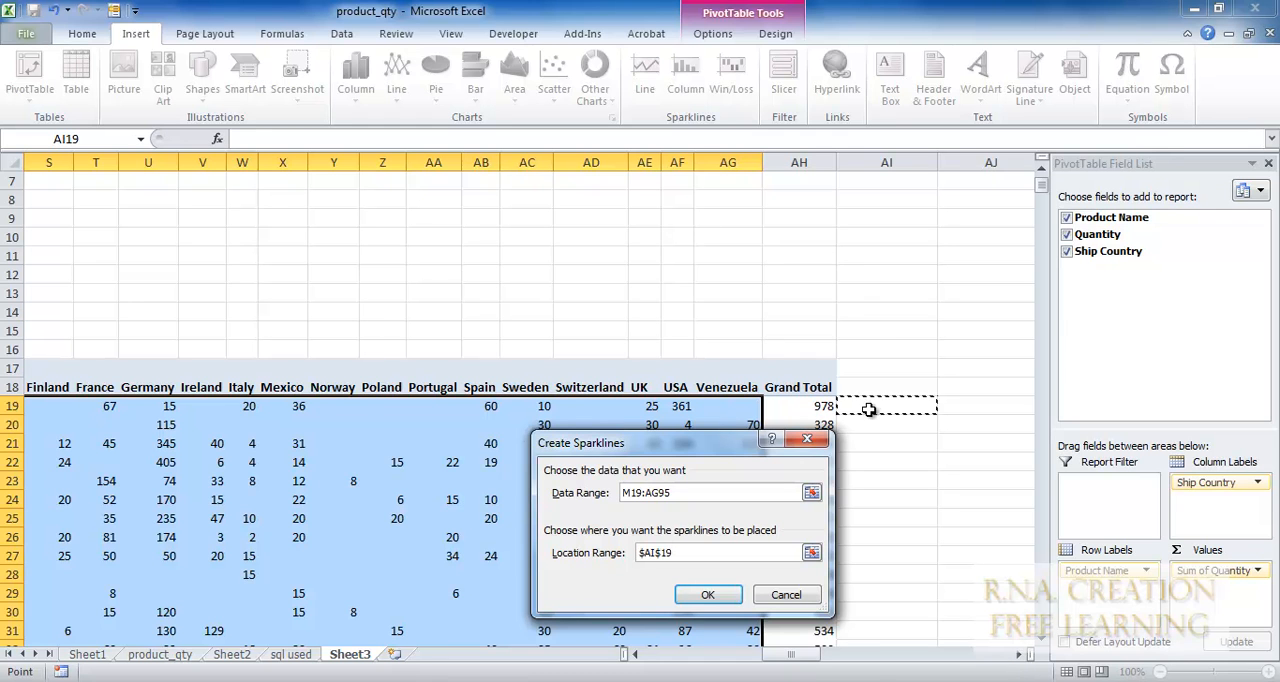
{"action": "left_click_drag", "start_coordinate": [870, 410], "coordinate": [891, 578]}
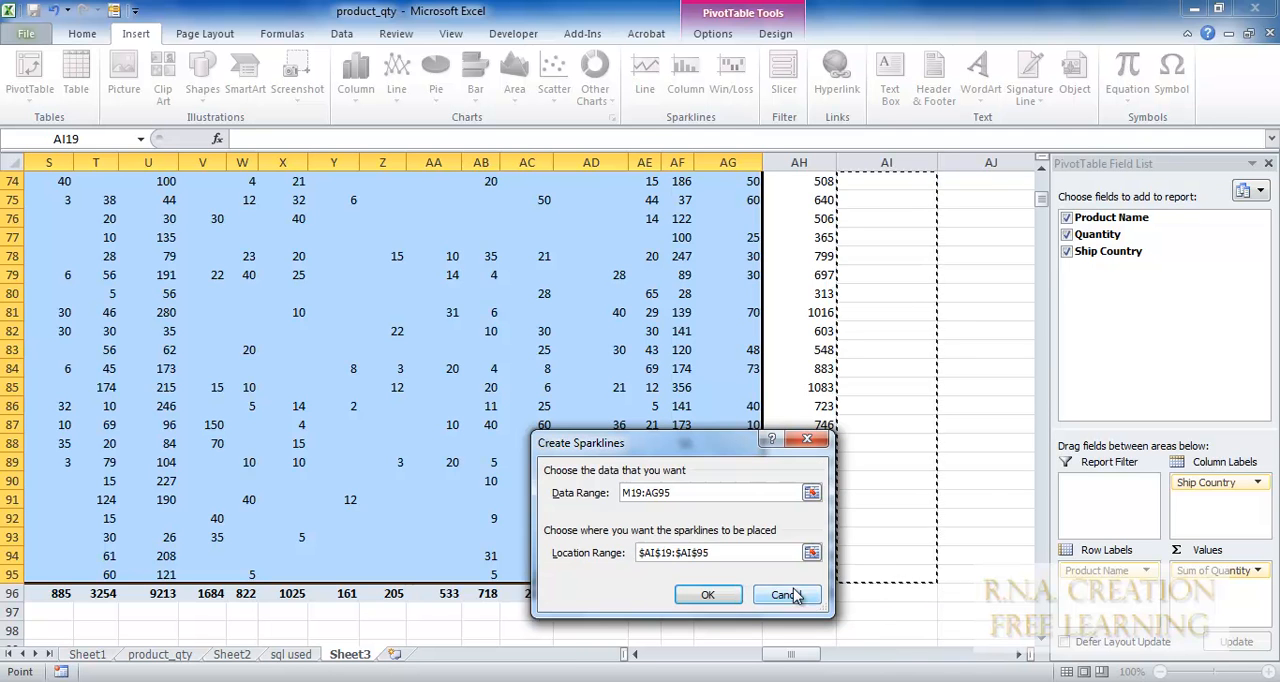
{"action": "left_click", "coordinate": [712, 594]}
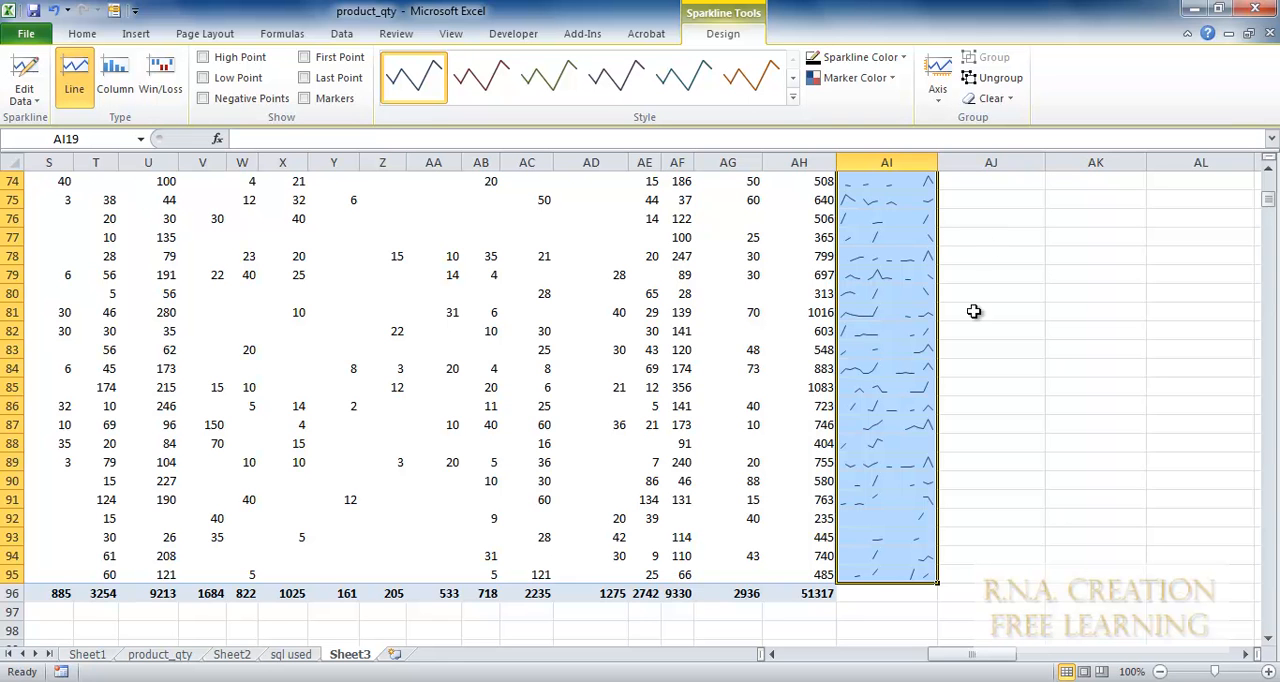
Show the sparklines in column AI as Column and Win/Loss types, and return them to the Line type.
{"action": "scroll", "coordinate": [959, 481], "scroll_direction": "up", "scroll_amount": 20}
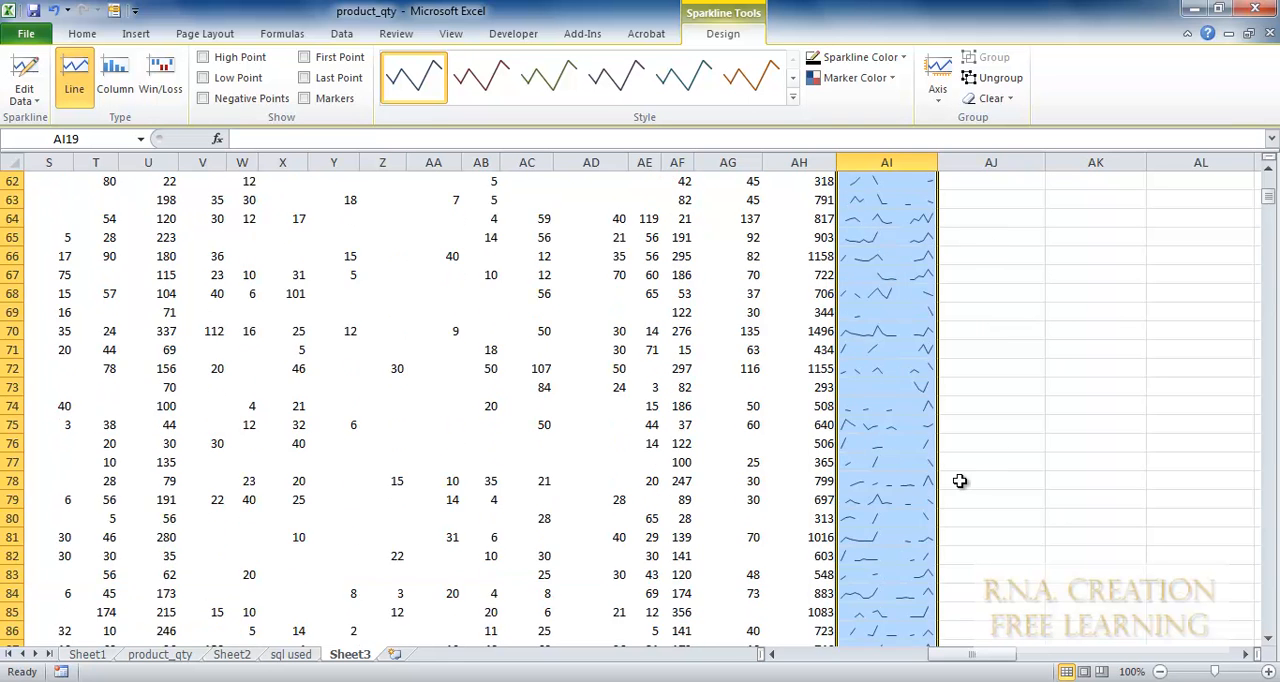
{"action": "scroll", "coordinate": [959, 481], "scroll_direction": "down", "scroll_amount": 4}
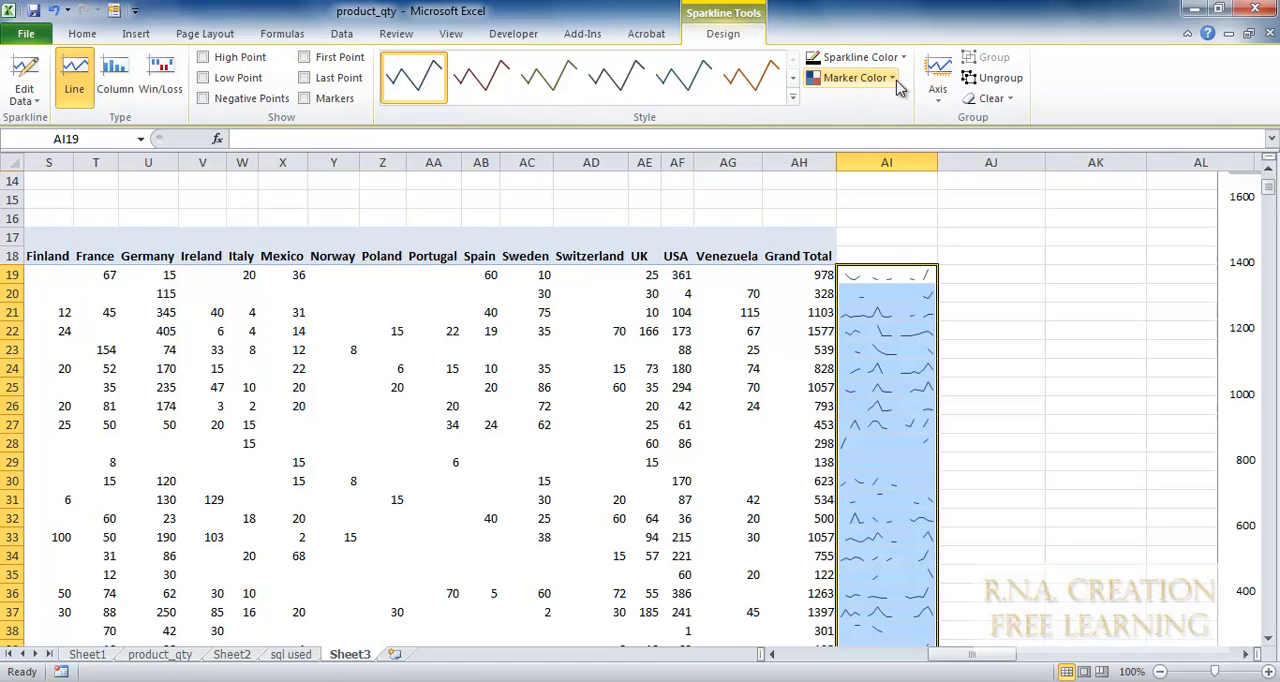
{"action": "left_click", "coordinate": [112, 70]}
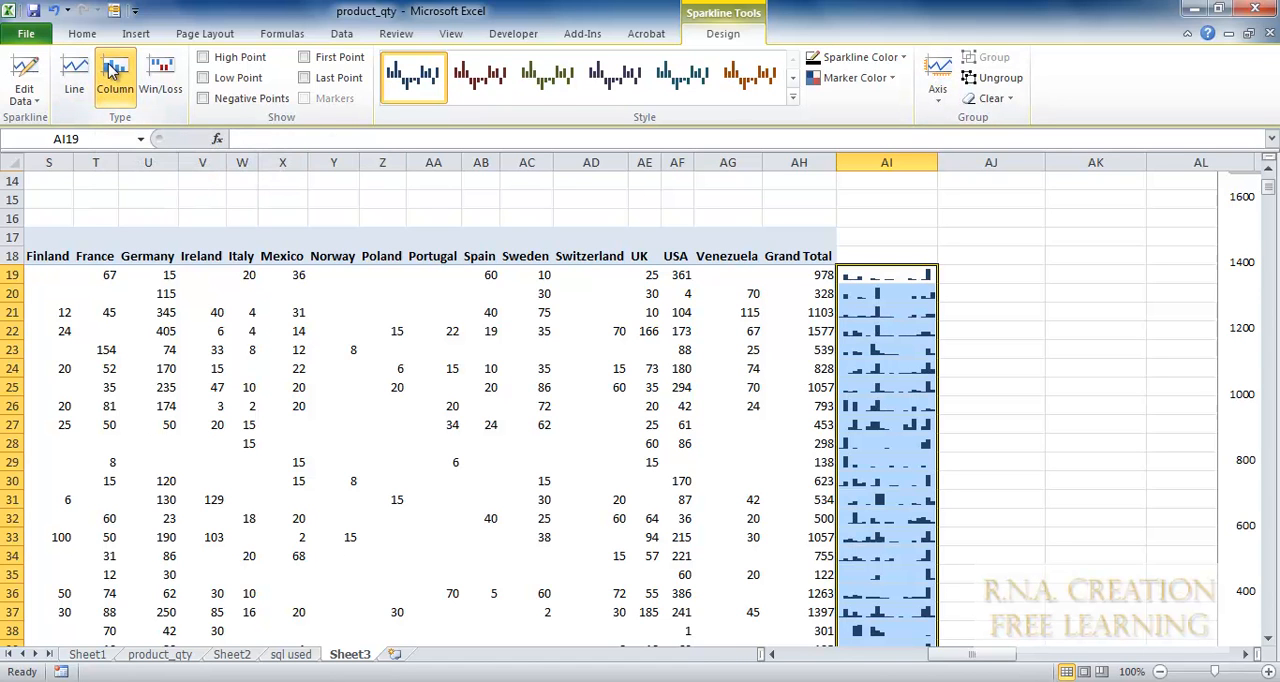
{"action": "left_click", "coordinate": [160, 68]}
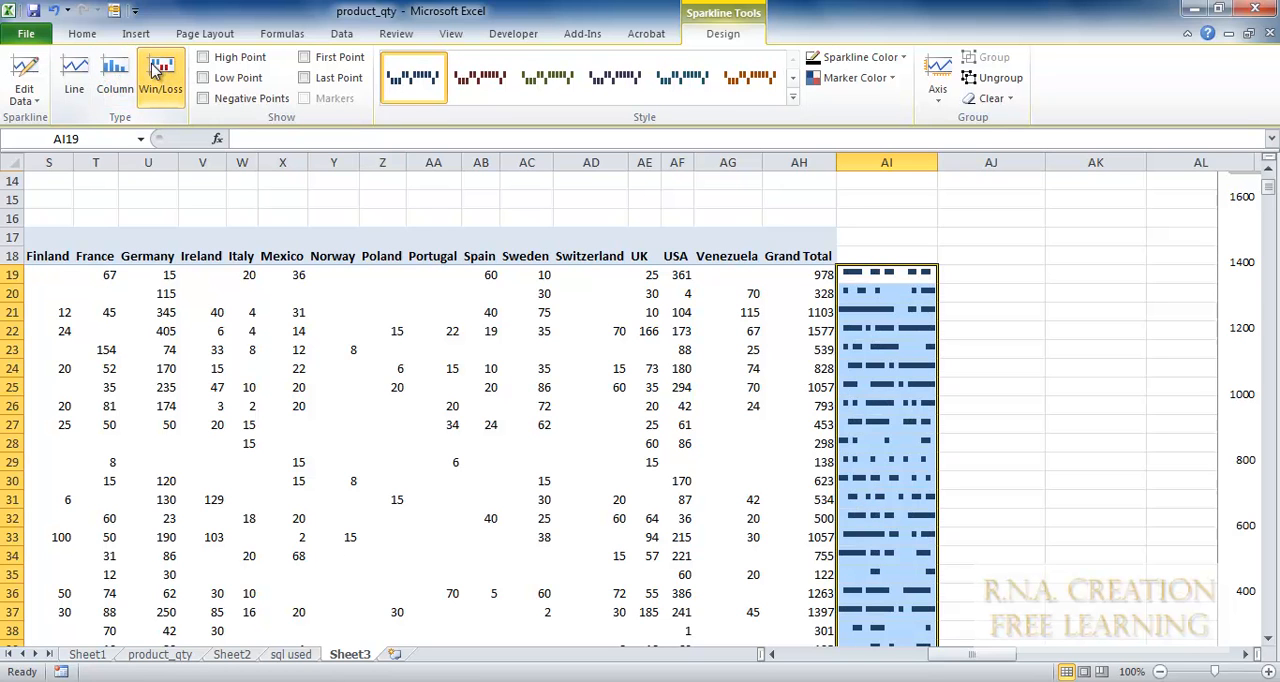
{"action": "left_click", "coordinate": [79, 76]}
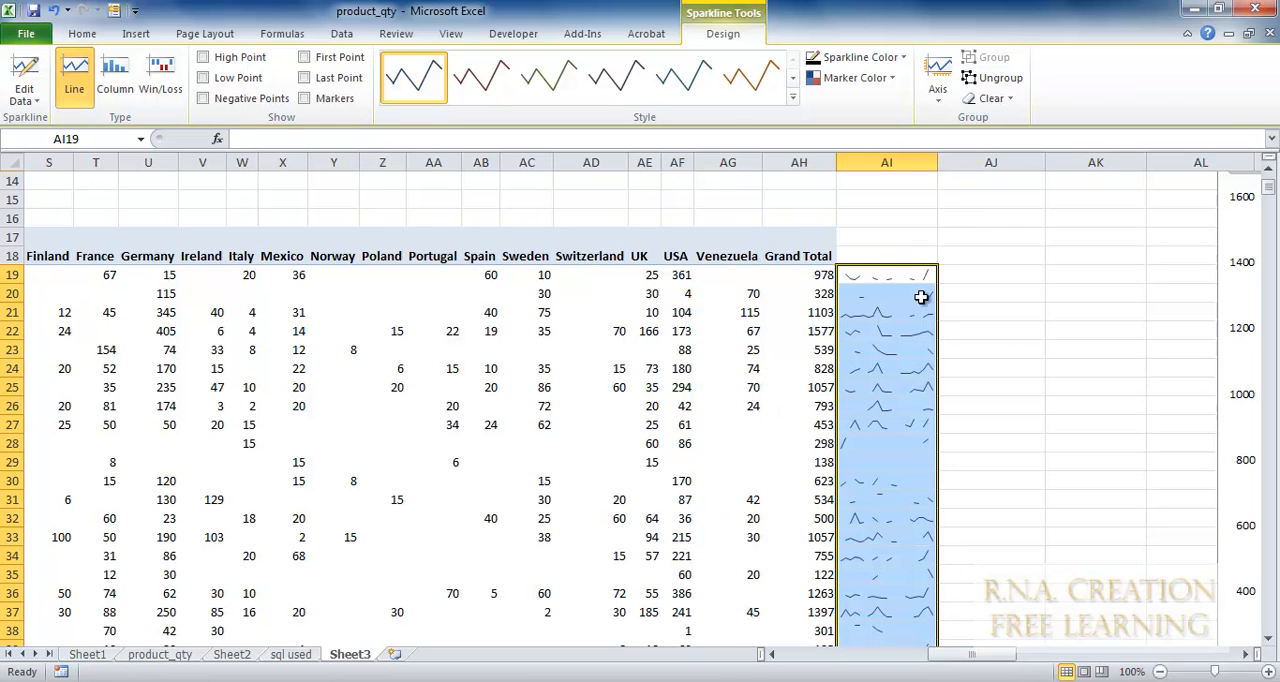
Apply an orange line style to the sparklines in column AI and deselect them.
{"action": "left_click", "coordinate": [792, 98]}
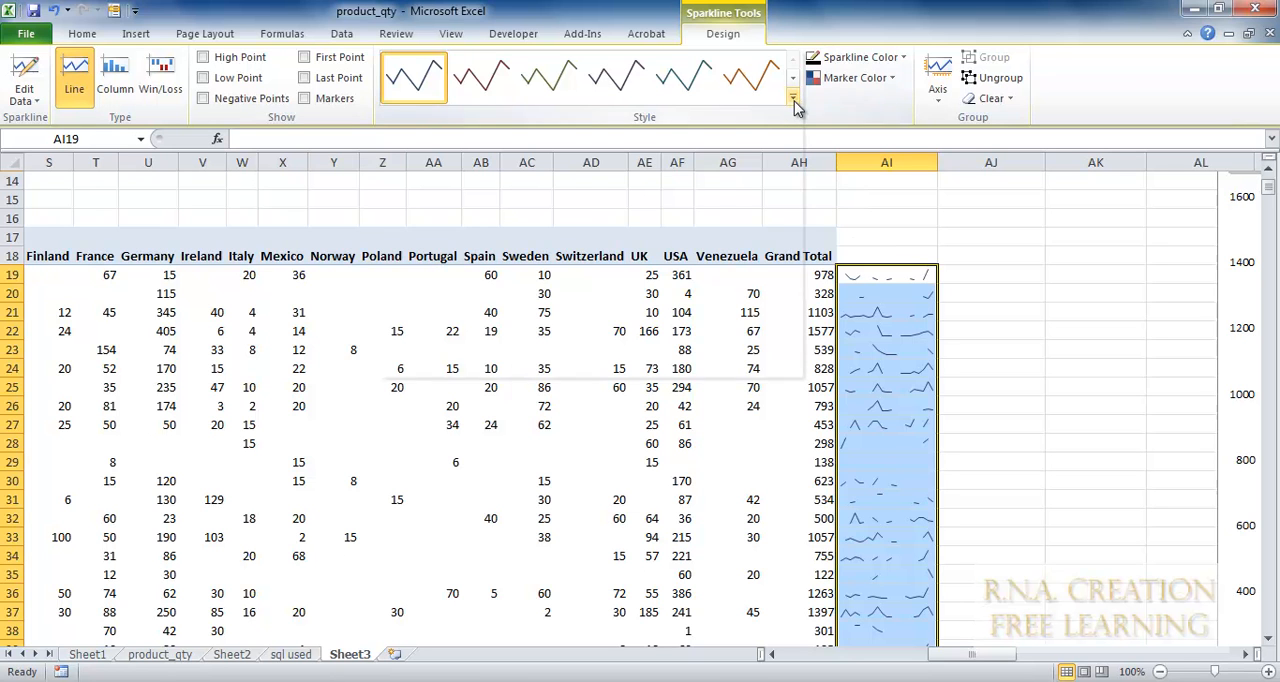
{"action": "left_click", "coordinate": [773, 145]}
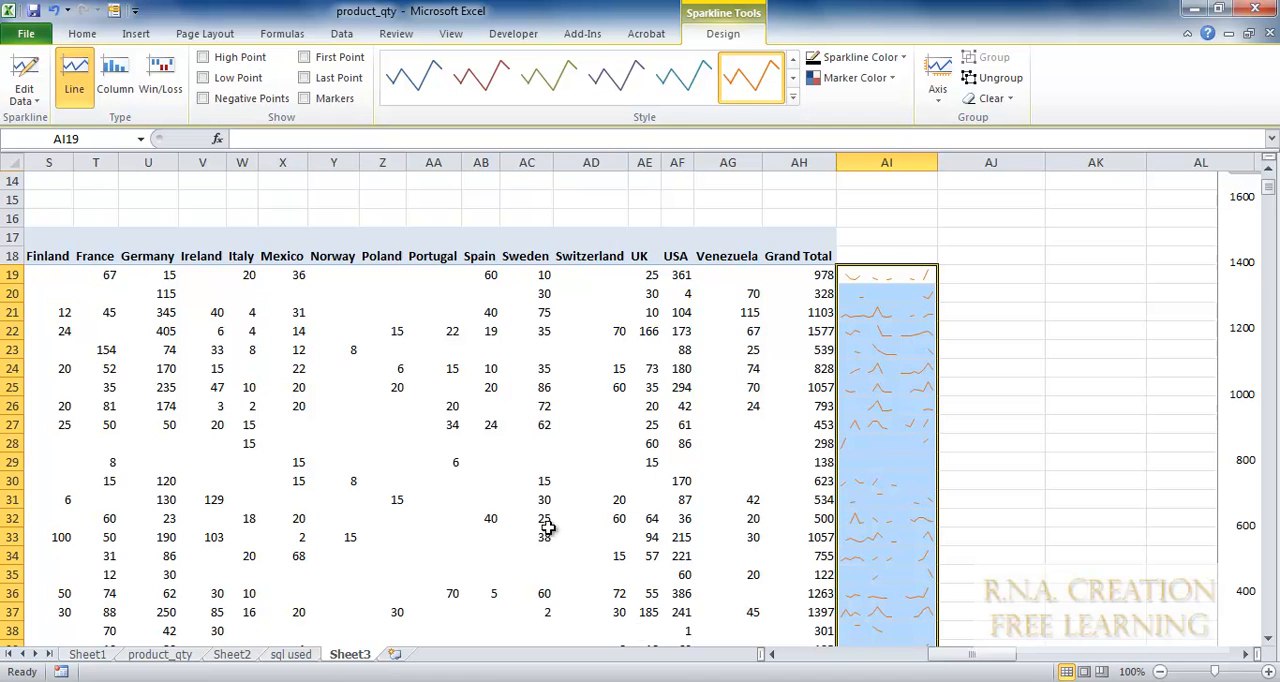
{"action": "left_click", "coordinate": [1013, 390]}
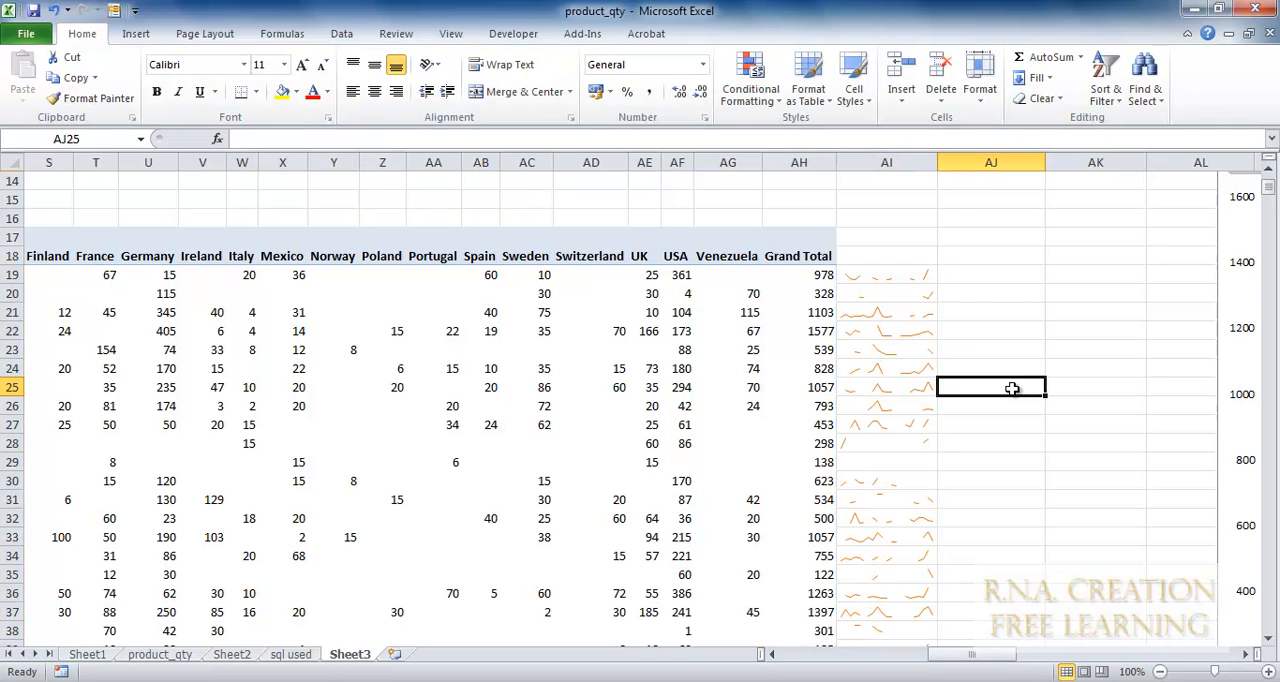
Select the sparkline cells AI19:AI95 and try to clear their contents.
{"action": "left_click_drag", "start_coordinate": [886, 279], "coordinate": [912, 620]}
{"action": "scroll", "coordinate": [1046, 568], "scroll_direction": "down", "scroll_amount": 20}
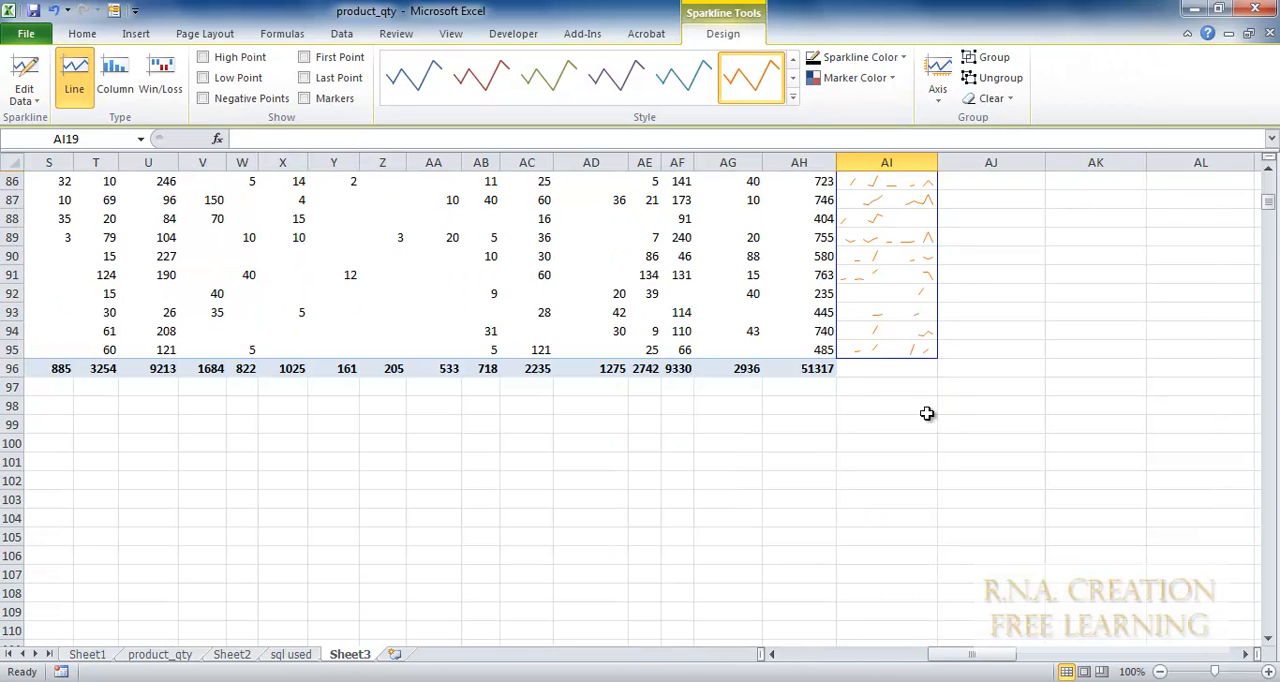
{"action": "left_click", "coordinate": [865, 349], "text": "shift"}
{"action": "right_click", "coordinate": [865, 350]}
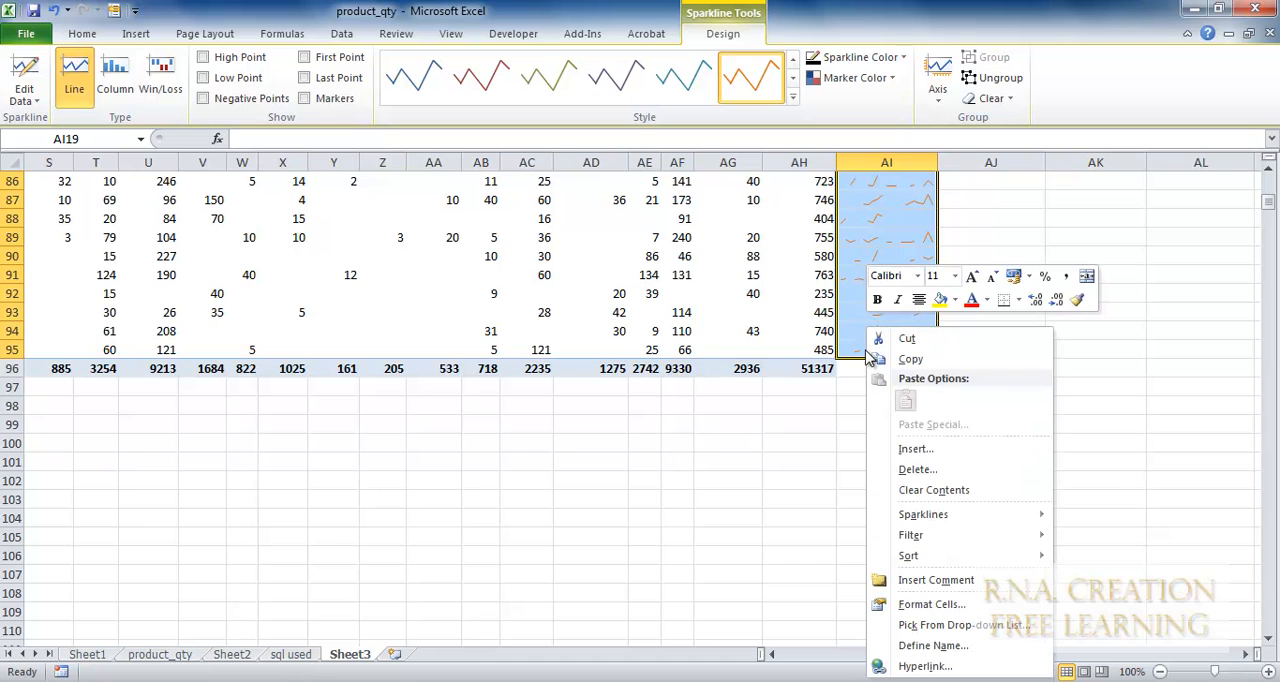
{"action": "left_click", "coordinate": [976, 490]}
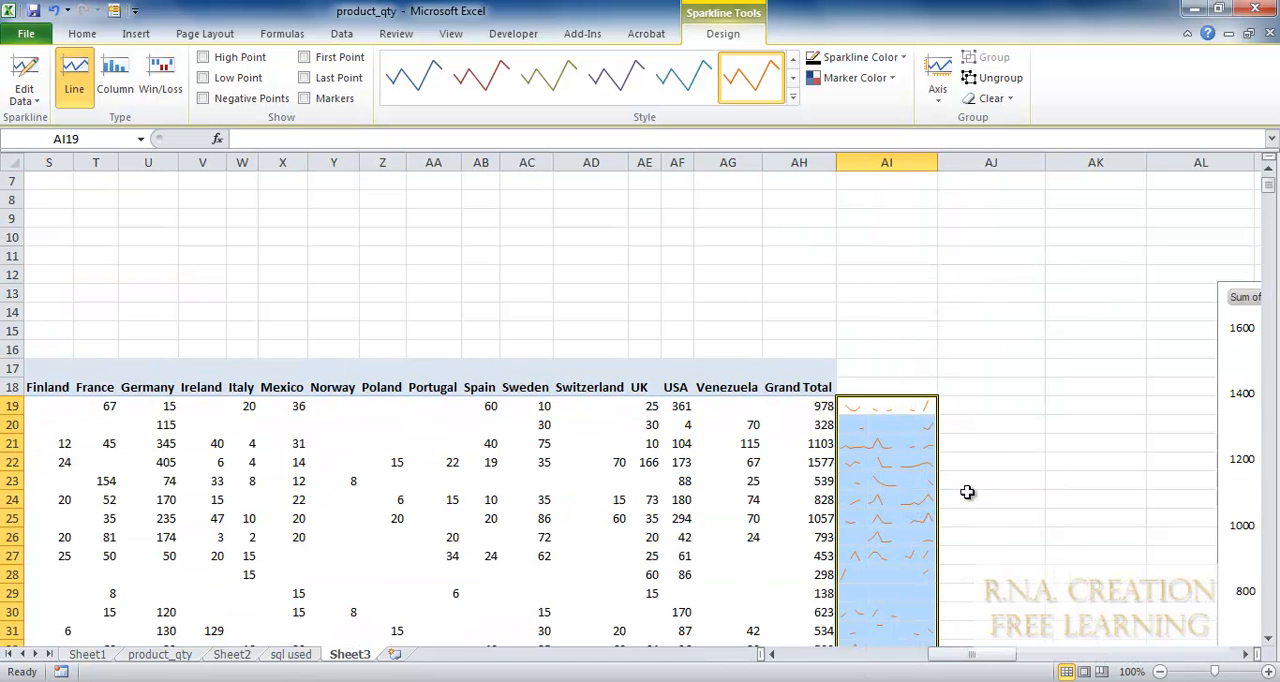
Delete the sparkline cells AI19:AI95, shifting the neighbouring cells left.
{"action": "right_click", "coordinate": [915, 475]}
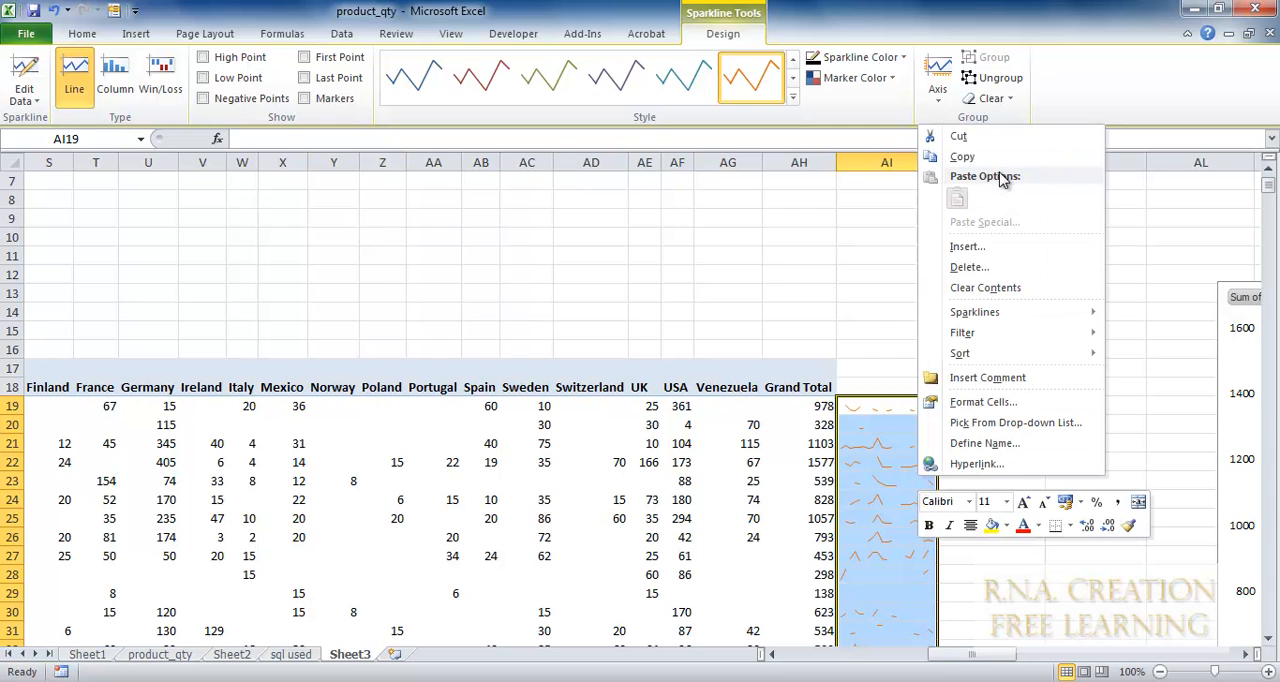
{"action": "left_click", "coordinate": [972, 268]}
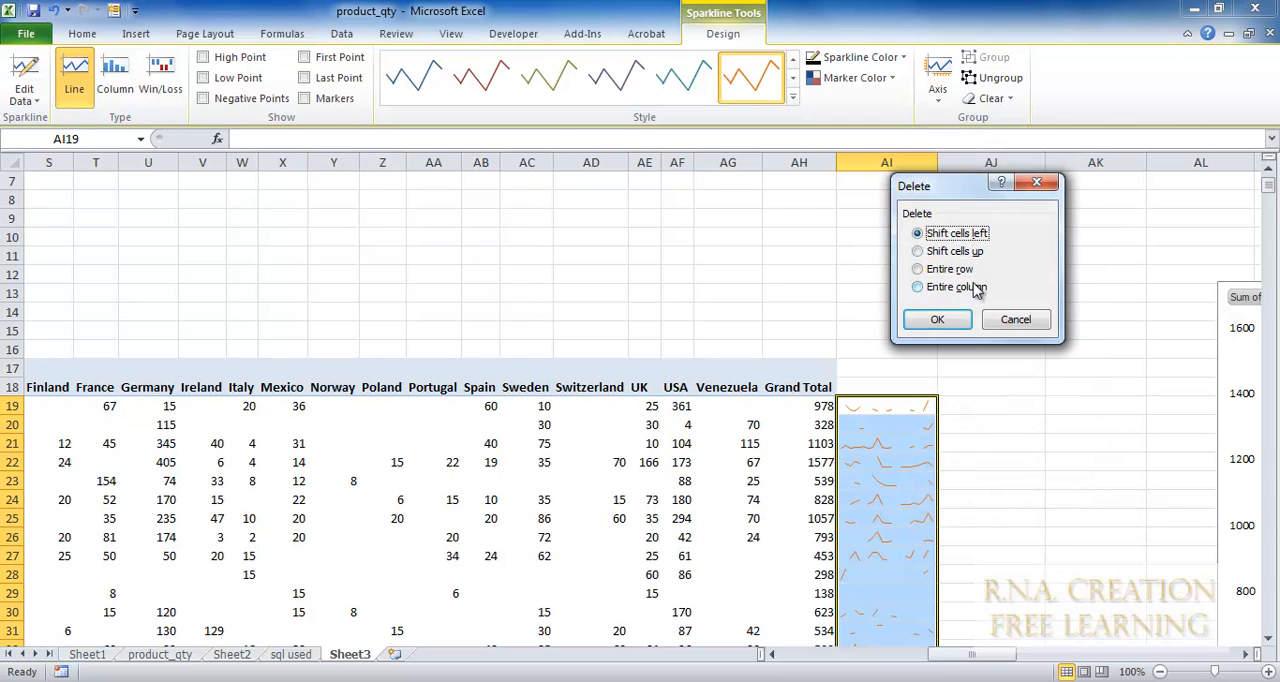
{"action": "left_click", "coordinate": [953, 327]}
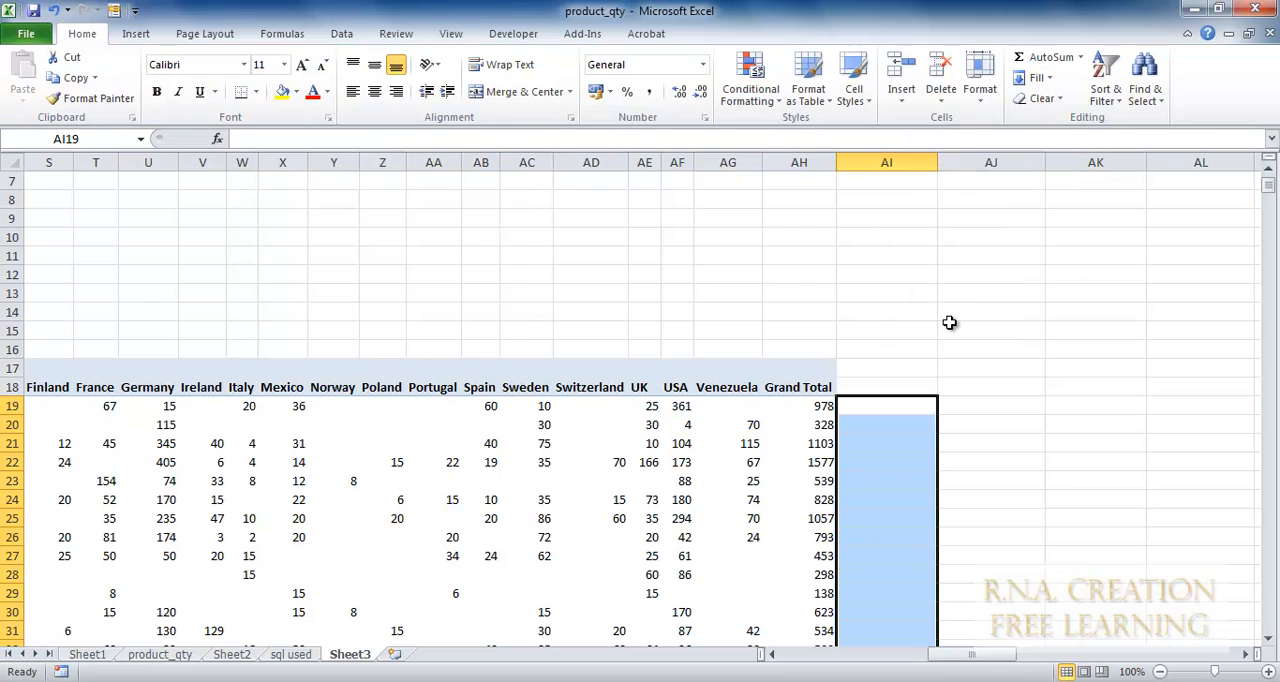
{"action": "left_click", "coordinate": [903, 330]}
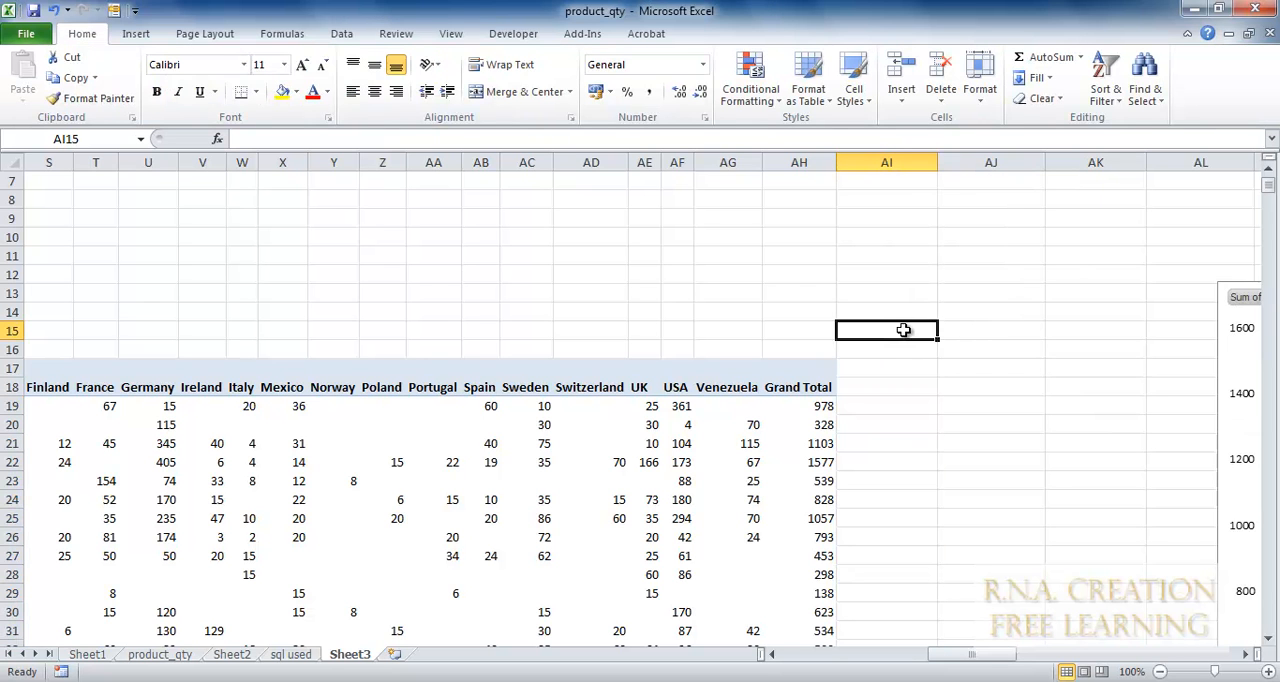
{"action": "scroll", "coordinate": [262, 297], "scroll_direction": "down", "scroll_amount": 10}
{"action": "scroll", "coordinate": [262, 297], "scroll_direction": "down", "scroll_amount": 5}
{"action": "scroll", "coordinate": [263, 295], "scroll_direction": "up", "scroll_amount": 15}
{"action": "scroll", "coordinate": [263, 295], "scroll_direction": "down", "scroll_amount": 4}
{"action": "scroll", "coordinate": [262, 295], "scroll_direction": "down", "scroll_amount": 7}
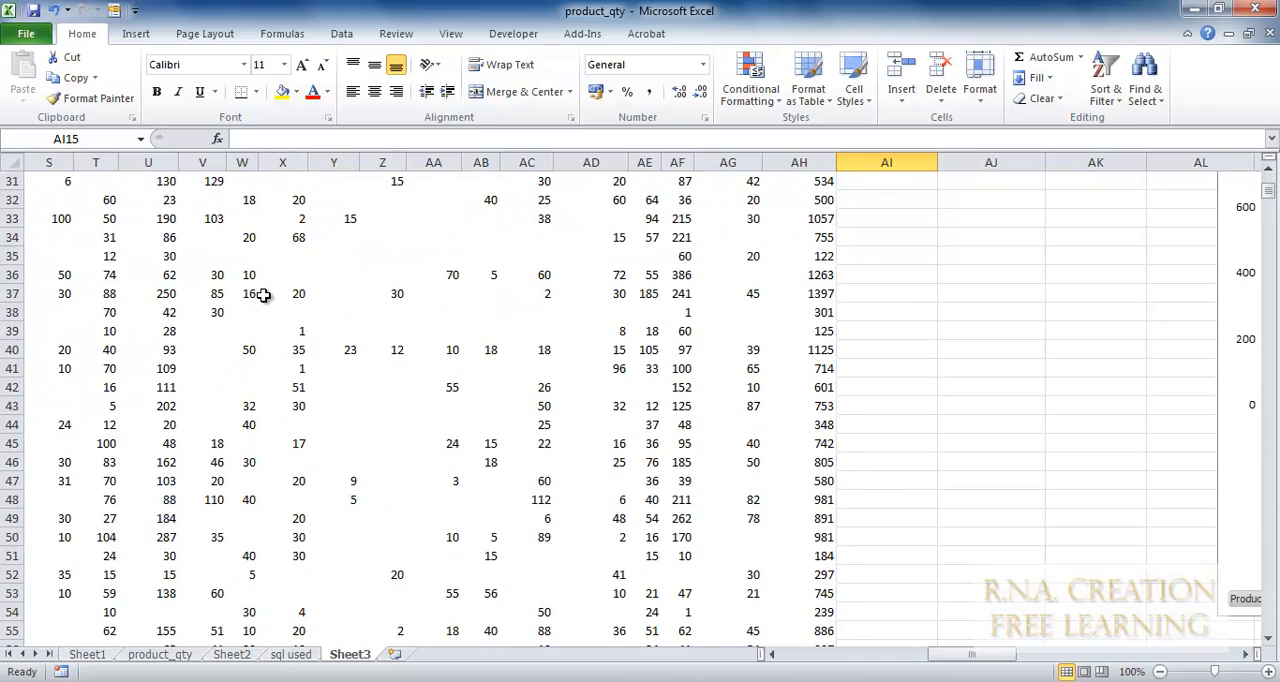
{"action": "scroll", "coordinate": [262, 295], "scroll_direction": "down", "scroll_amount": 3}
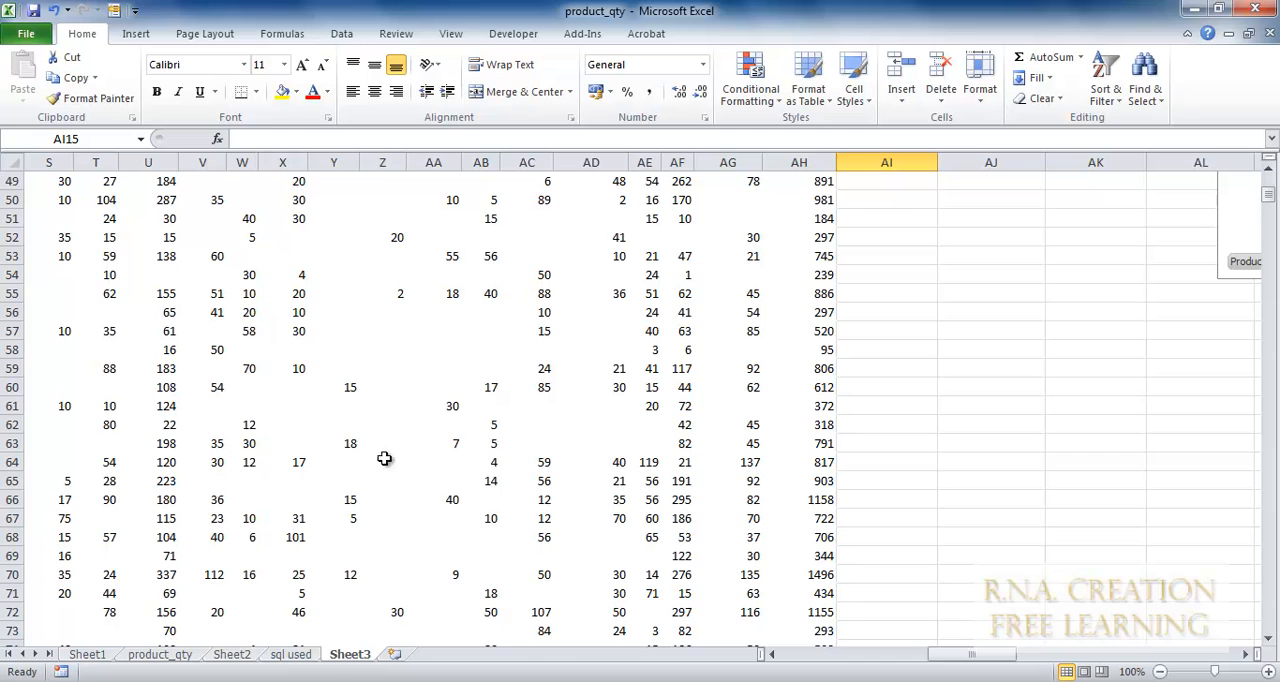
Add a new blank worksheet after Sheet3 and select cell G4 in it.
{"action": "left_click", "coordinate": [396, 654]}
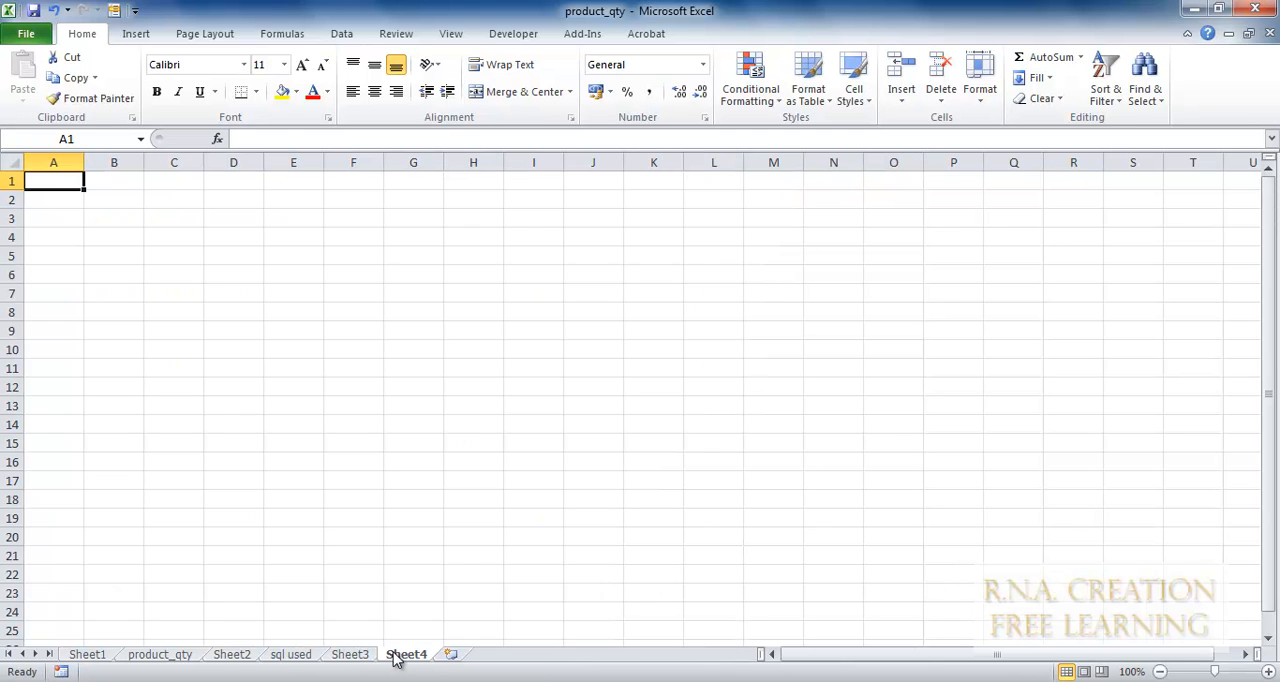
{"action": "left_click", "coordinate": [188, 224]}
{"action": "left_click", "coordinate": [412, 236]}
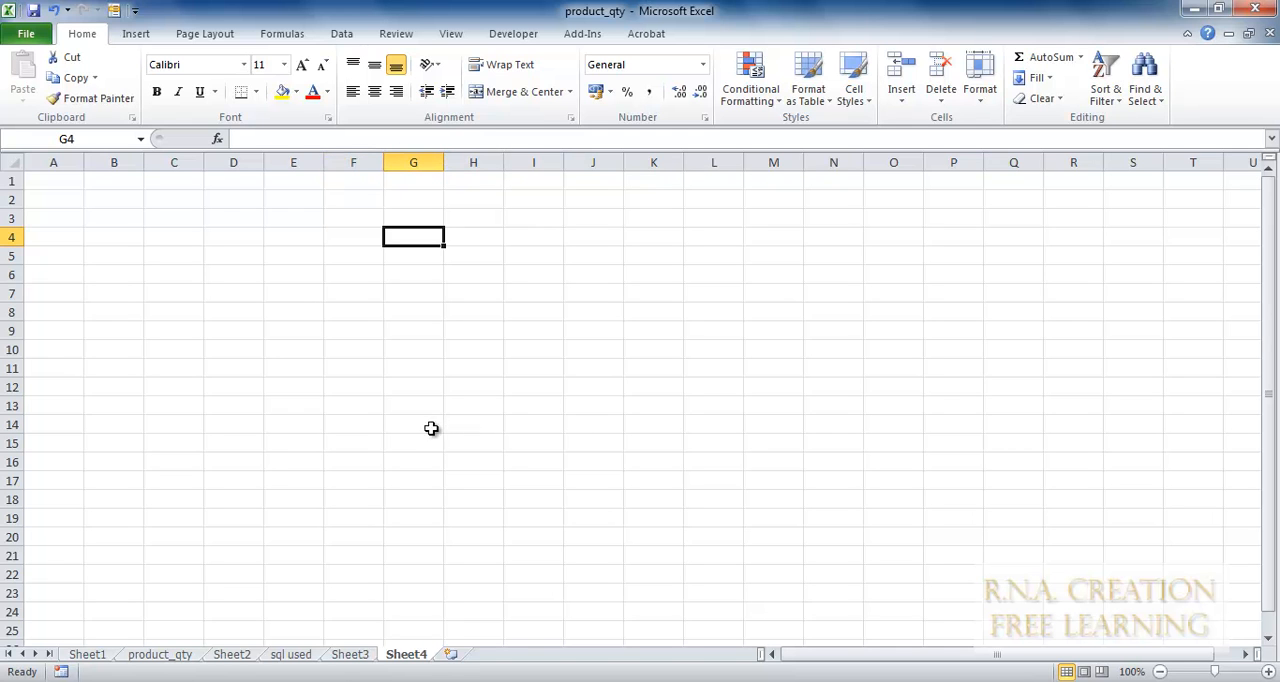
Start a PivotTable at Sheet4 G4 from an external data source and begin creating a new data source connection.
{"action": "left_click", "coordinate": [128, 36]}
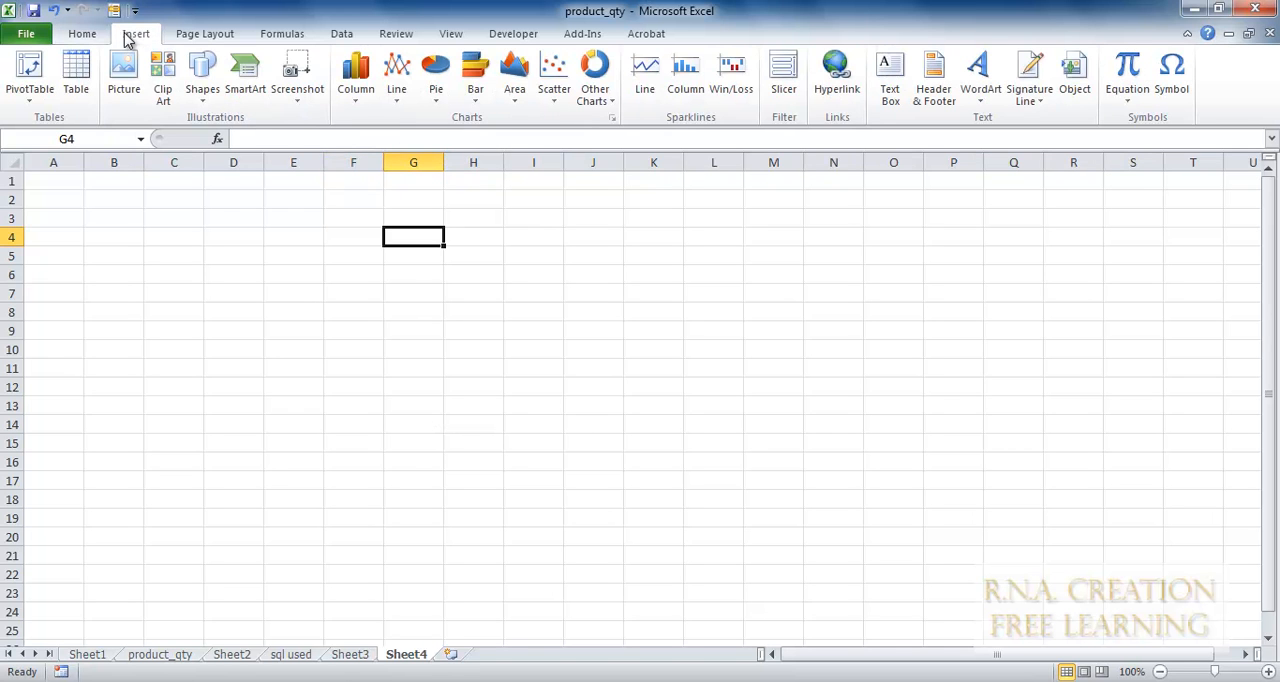
{"action": "left_click", "coordinate": [28, 72]}
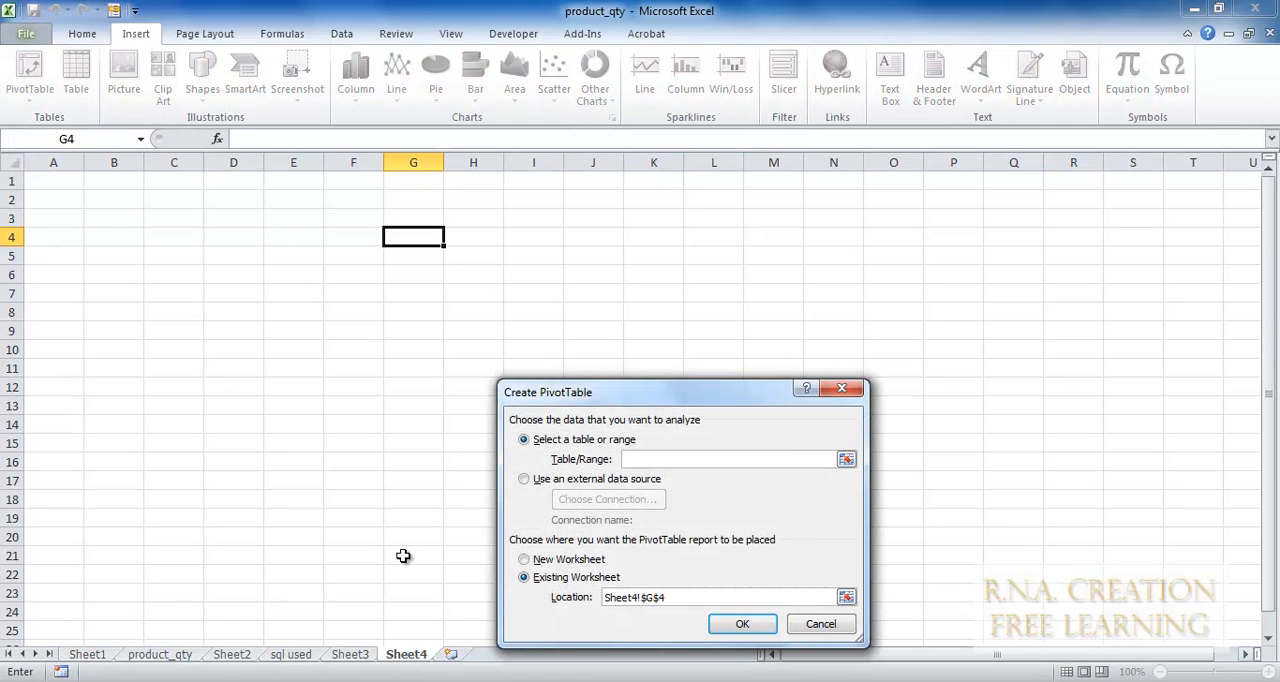
{"action": "left_click", "coordinate": [547, 482]}
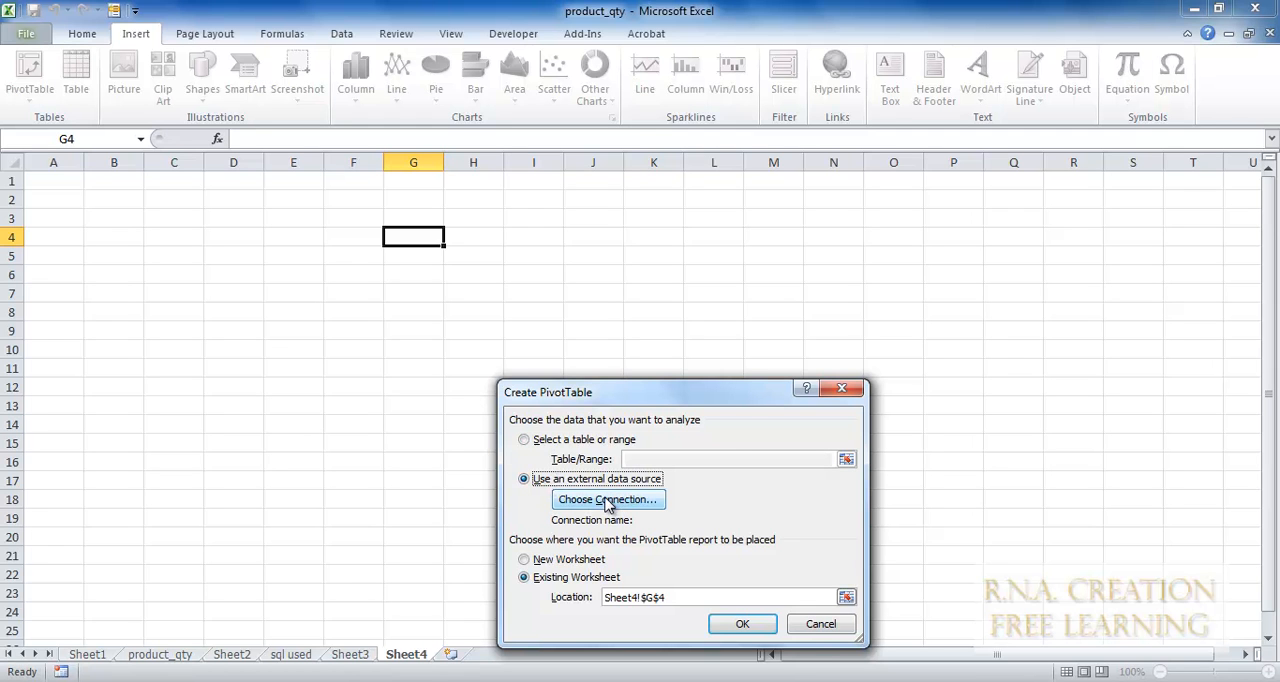
{"action": "left_click_drag", "start_coordinate": [630, 400], "coordinate": [606, 182]}
{"action": "left_click", "coordinate": [585, 281]}
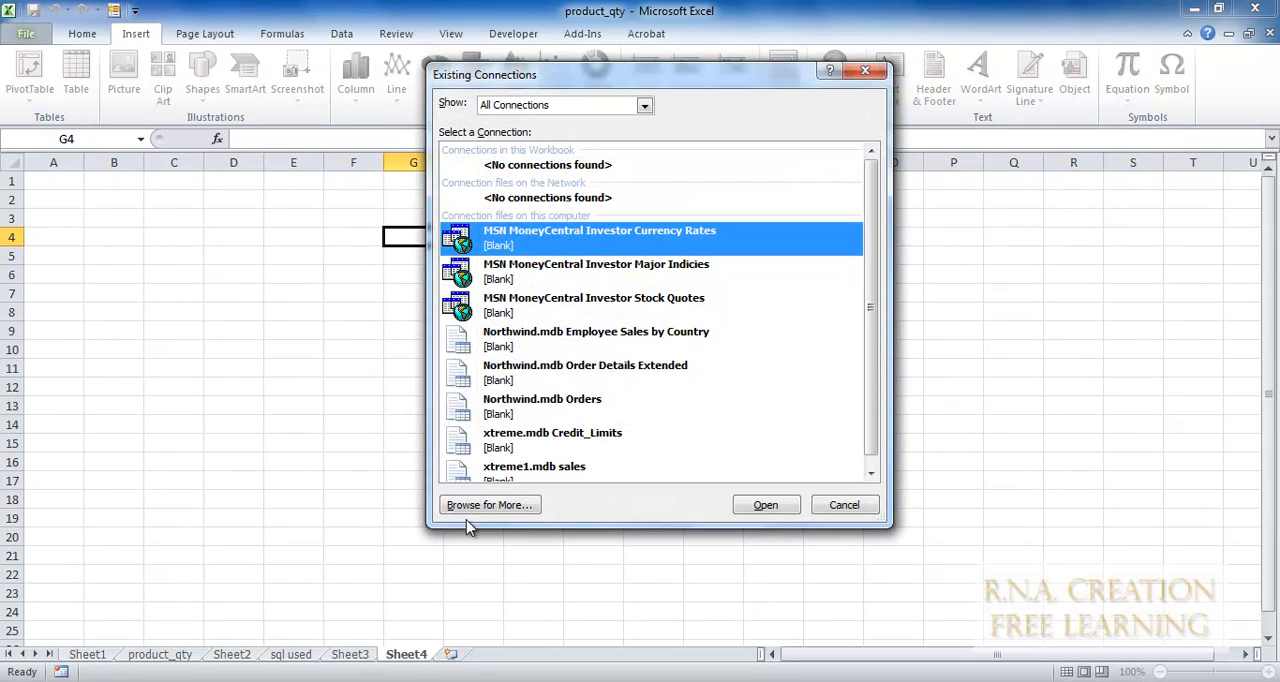
{"action": "left_click", "coordinate": [519, 508]}
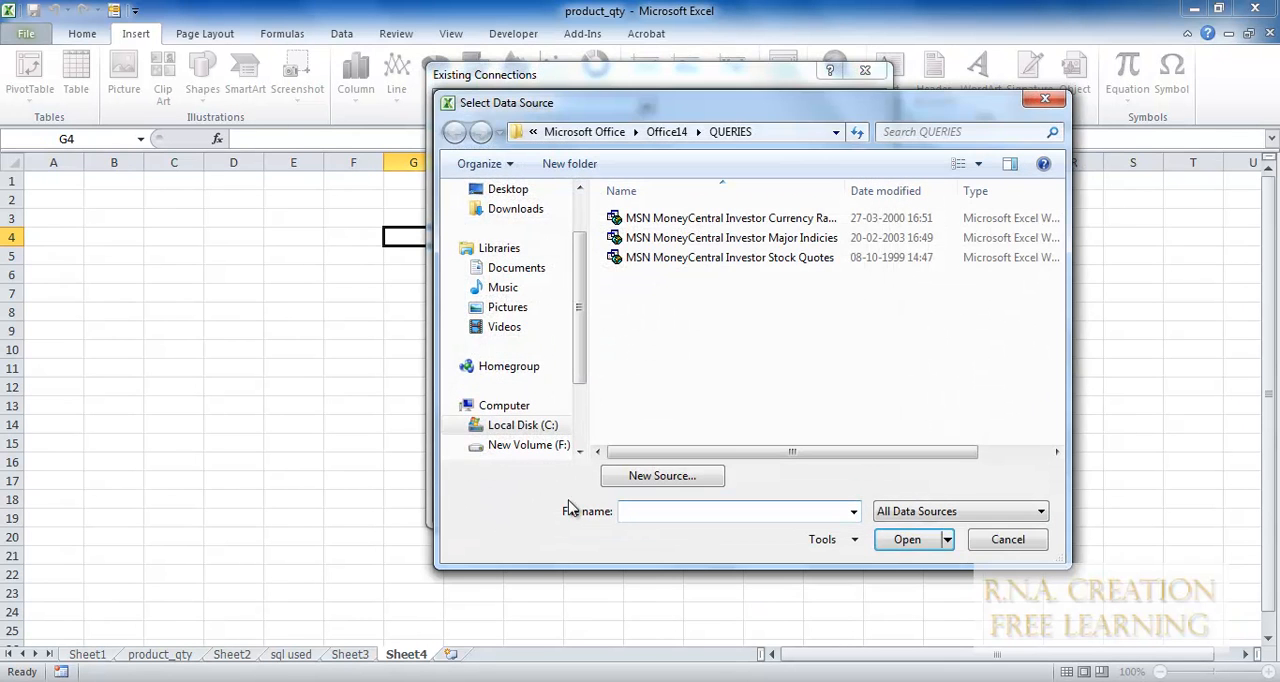
{"action": "left_click", "coordinate": [662, 477]}
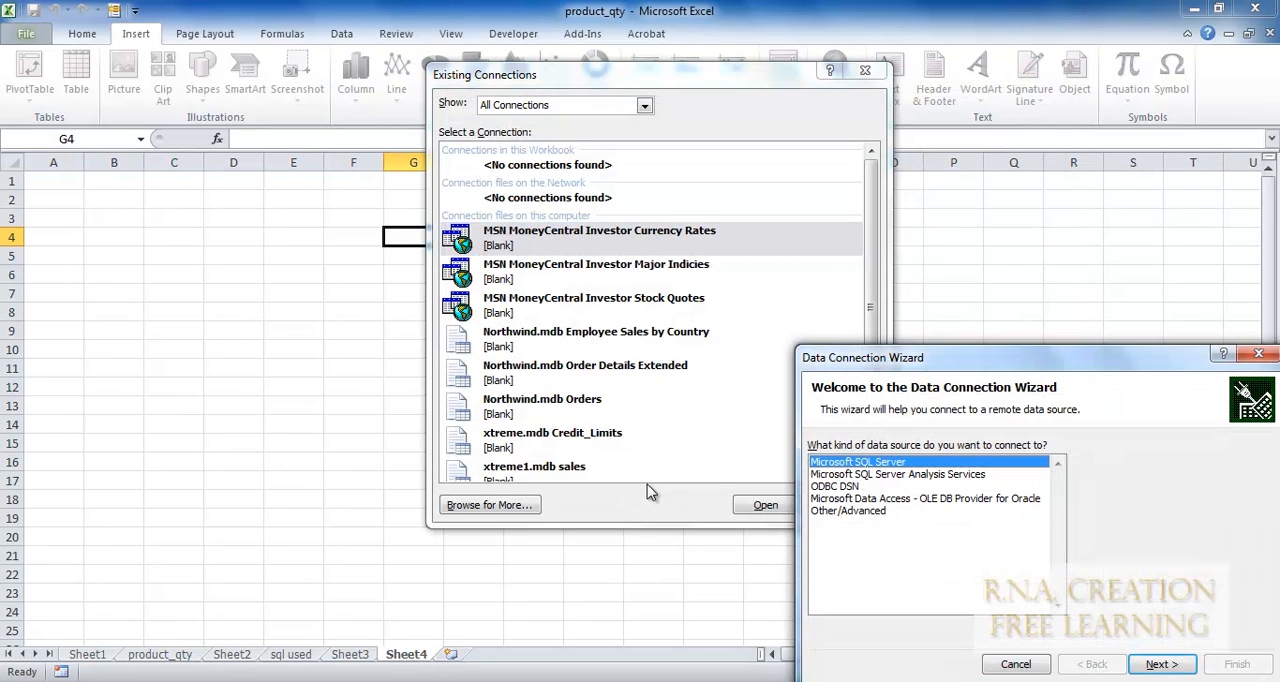
Choose ODBC DSN as the data source type and MS Access Database as the ODBC source.
{"action": "left_click_drag", "start_coordinate": [1000, 366], "coordinate": [516, 197]}
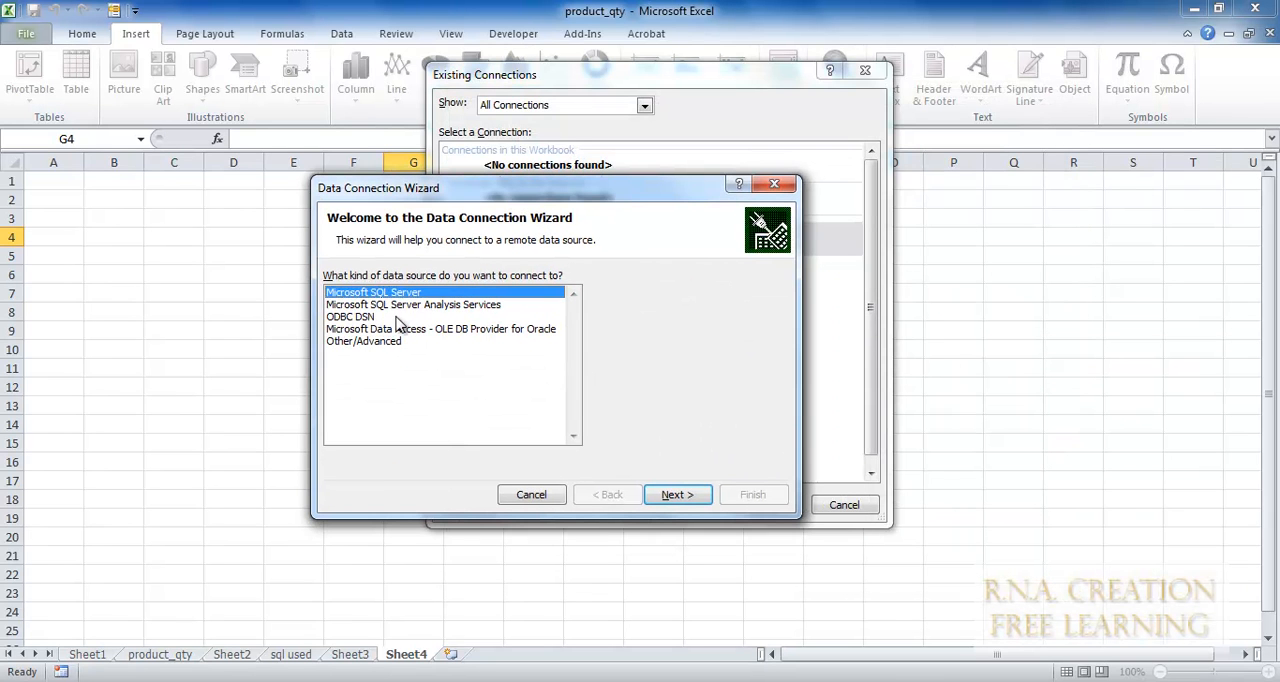
{"action": "left_click", "coordinate": [360, 317]}
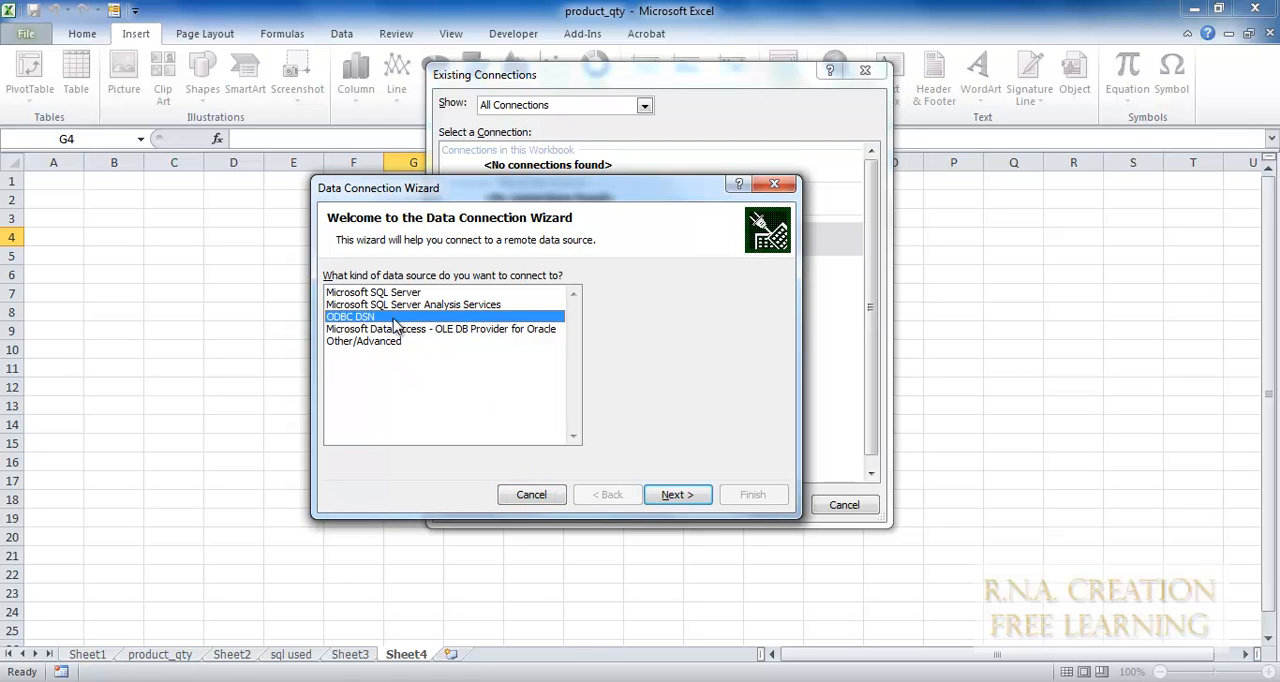
{"action": "left_click", "coordinate": [688, 494]}
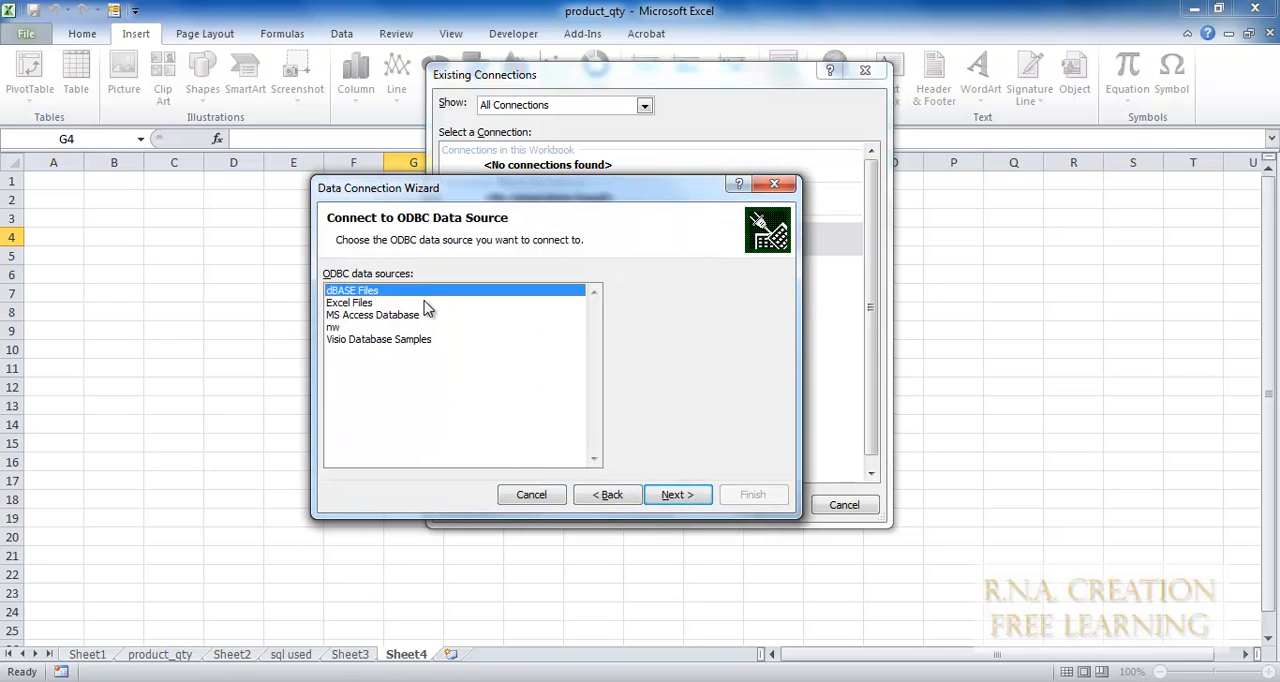
{"action": "left_click", "coordinate": [389, 316]}
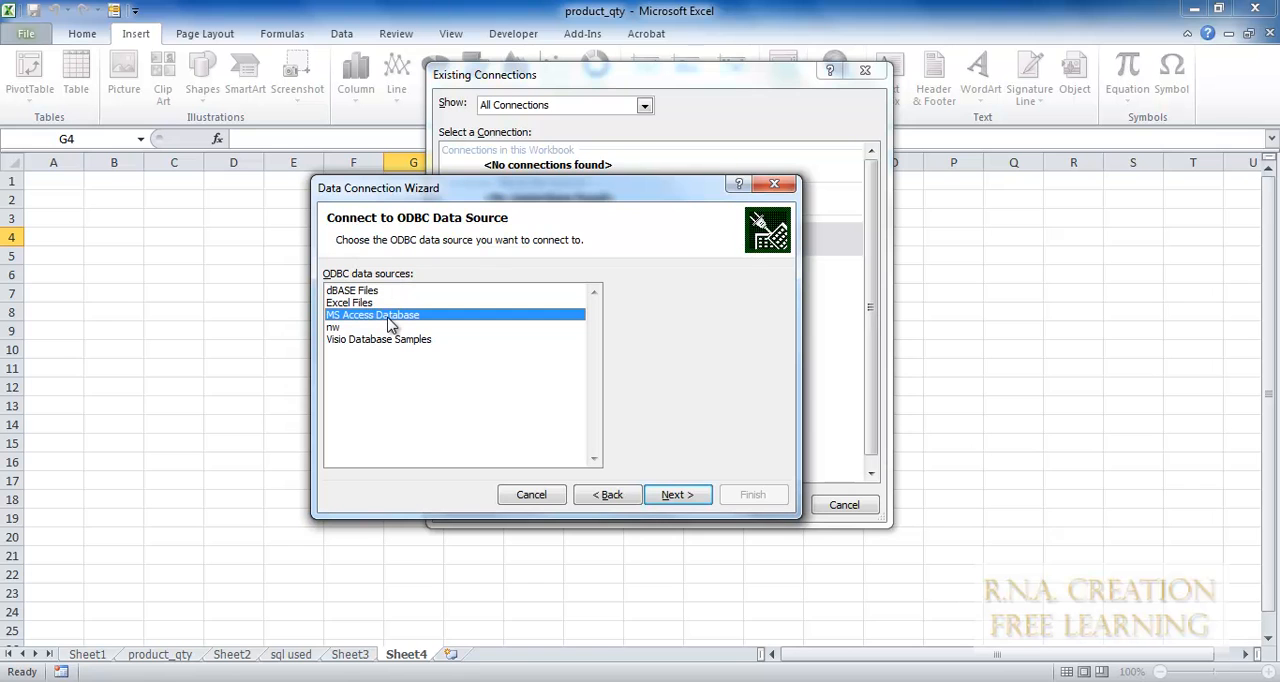
{"action": "left_click", "coordinate": [668, 497]}
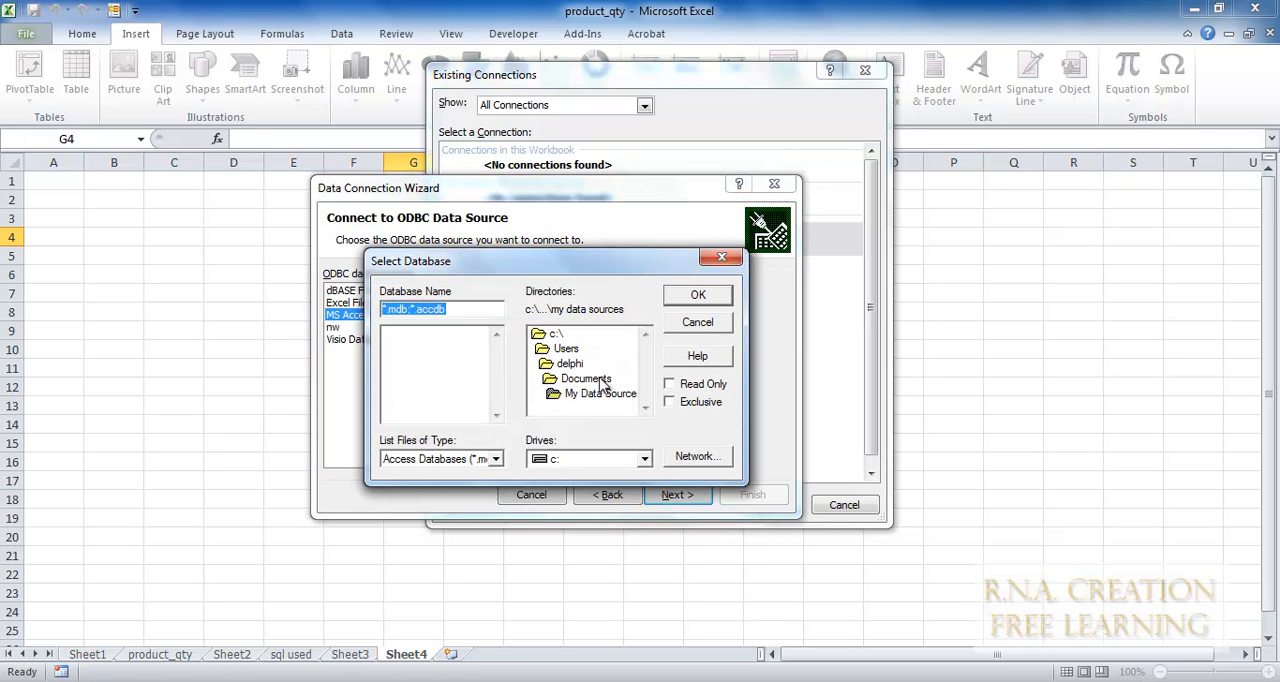
Select the database xtreme1.mdb from the root folder of drive C as the source.
{"action": "left_click", "coordinate": [644, 460]}
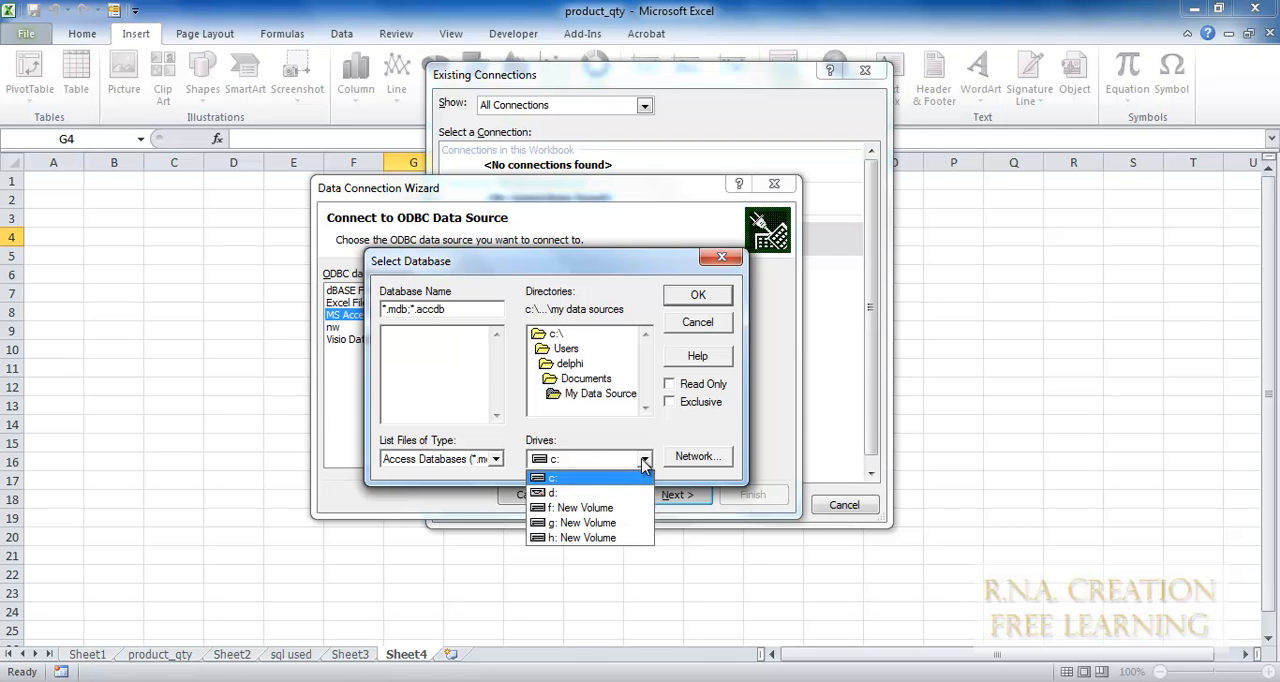
{"action": "left_click", "coordinate": [572, 482]}
{"action": "double_click", "coordinate": [572, 334]}
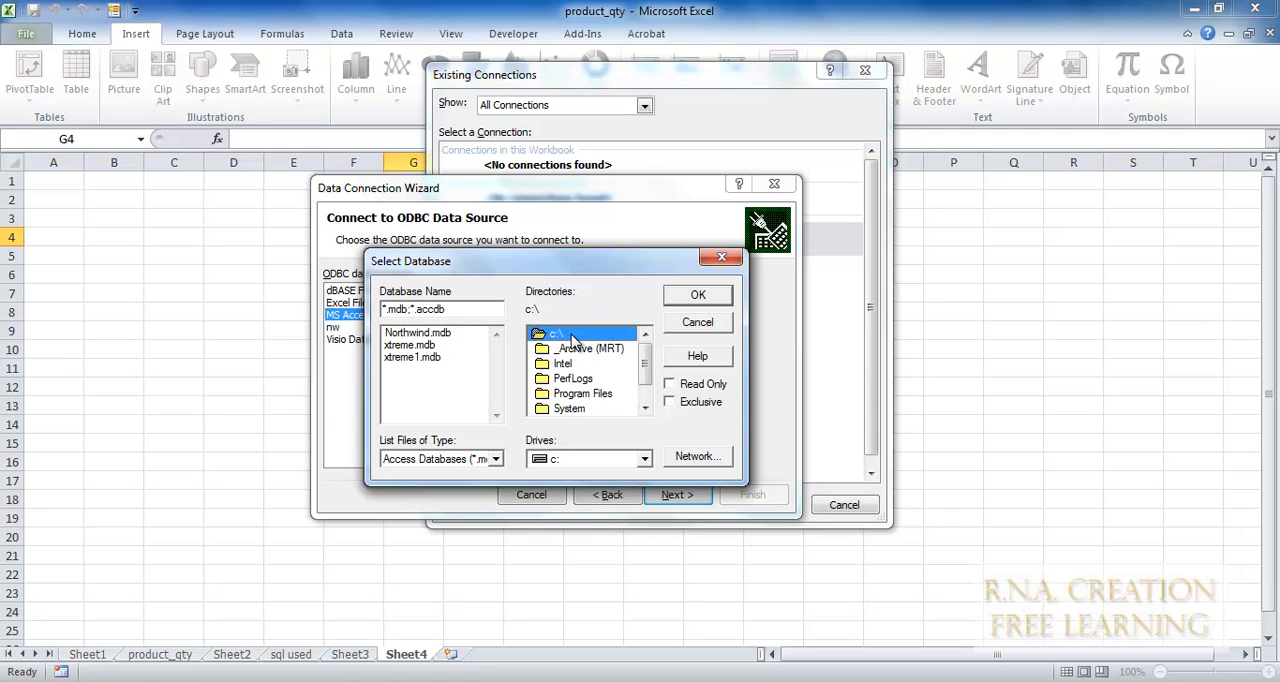
{"action": "left_click", "coordinate": [420, 358]}
{"action": "left_click", "coordinate": [698, 296]}
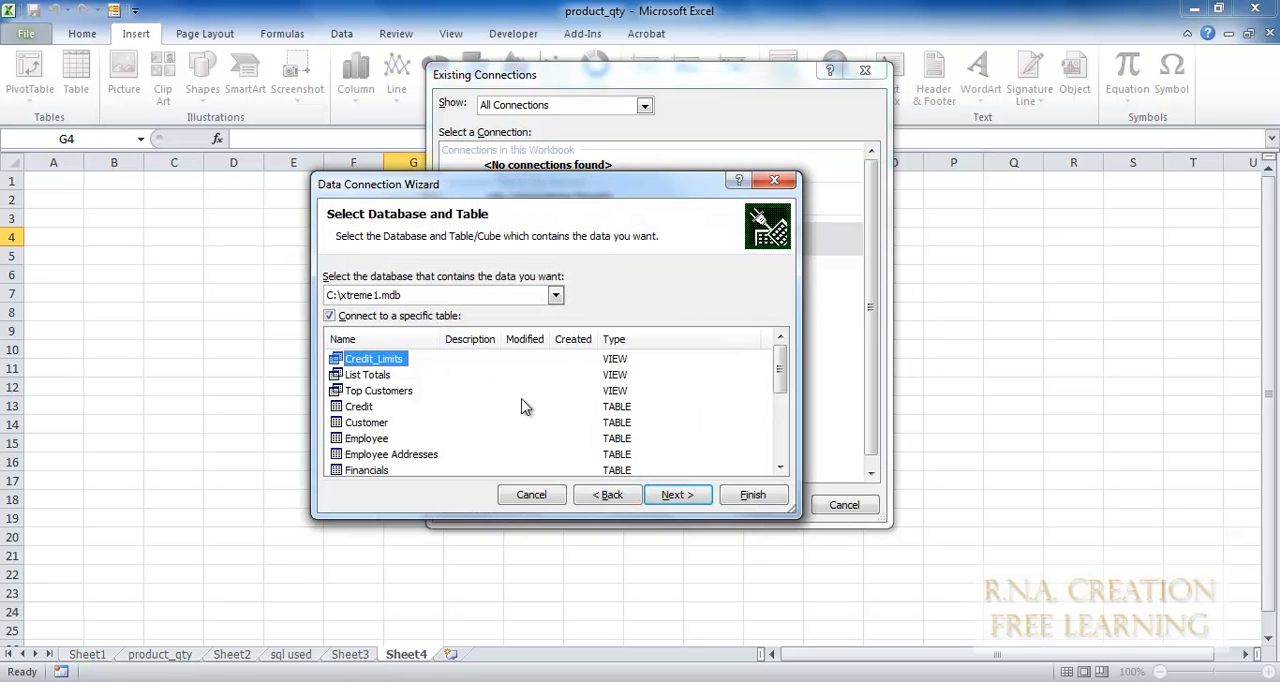
Choose the sales table of xtreme1.mdb as the table to connect to.
{"action": "scroll", "coordinate": [505, 420], "scroll_direction": "down", "scroll_amount": 1}
{"action": "scroll", "coordinate": [505, 420], "scroll_direction": "down", "scroll_amount": 2}
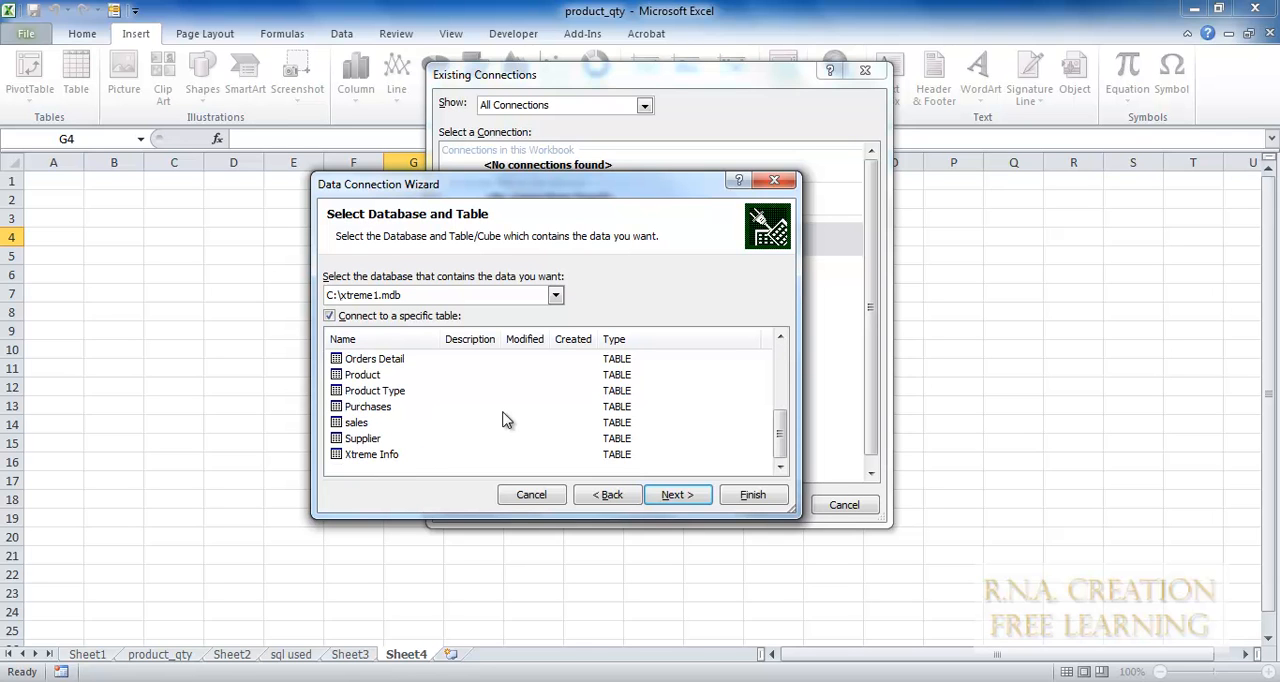
{"action": "left_click", "coordinate": [355, 424]}
{"action": "left_click", "coordinate": [678, 500]}
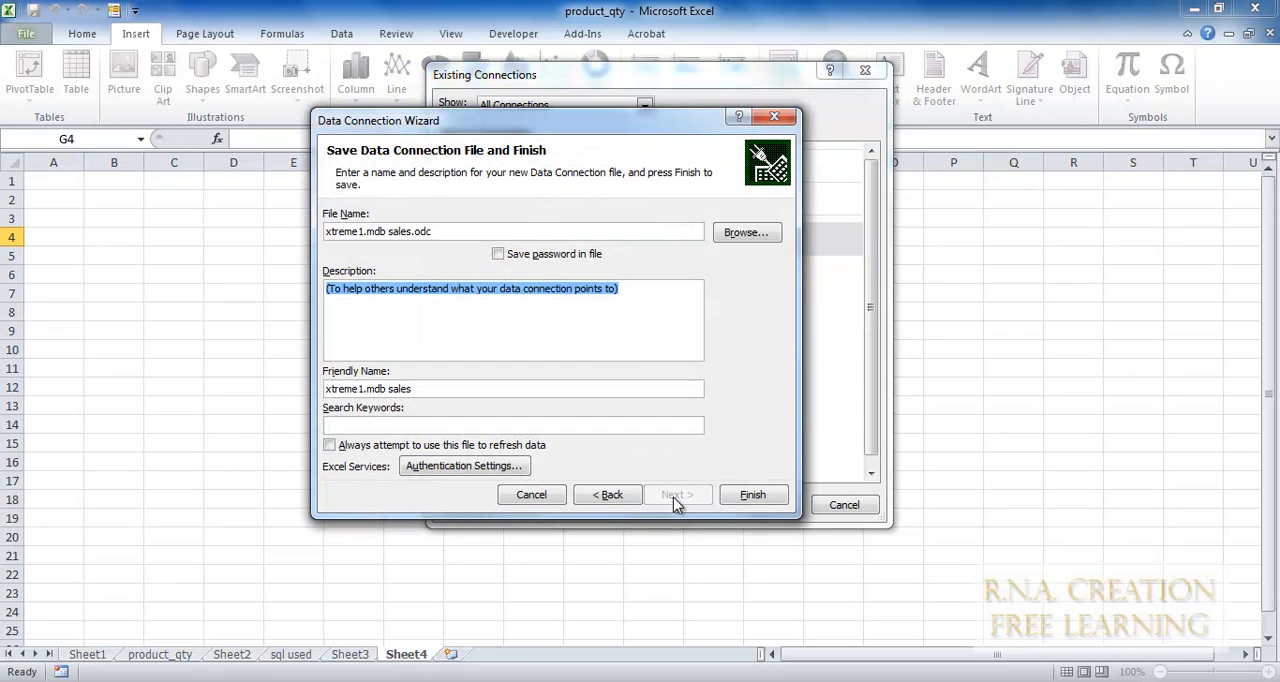
Save the connection file xtreme1.mdb sales.odc over the existing one and insert the PivotTable at Sheet4 G4.
{"action": "left_click", "coordinate": [781, 503]}
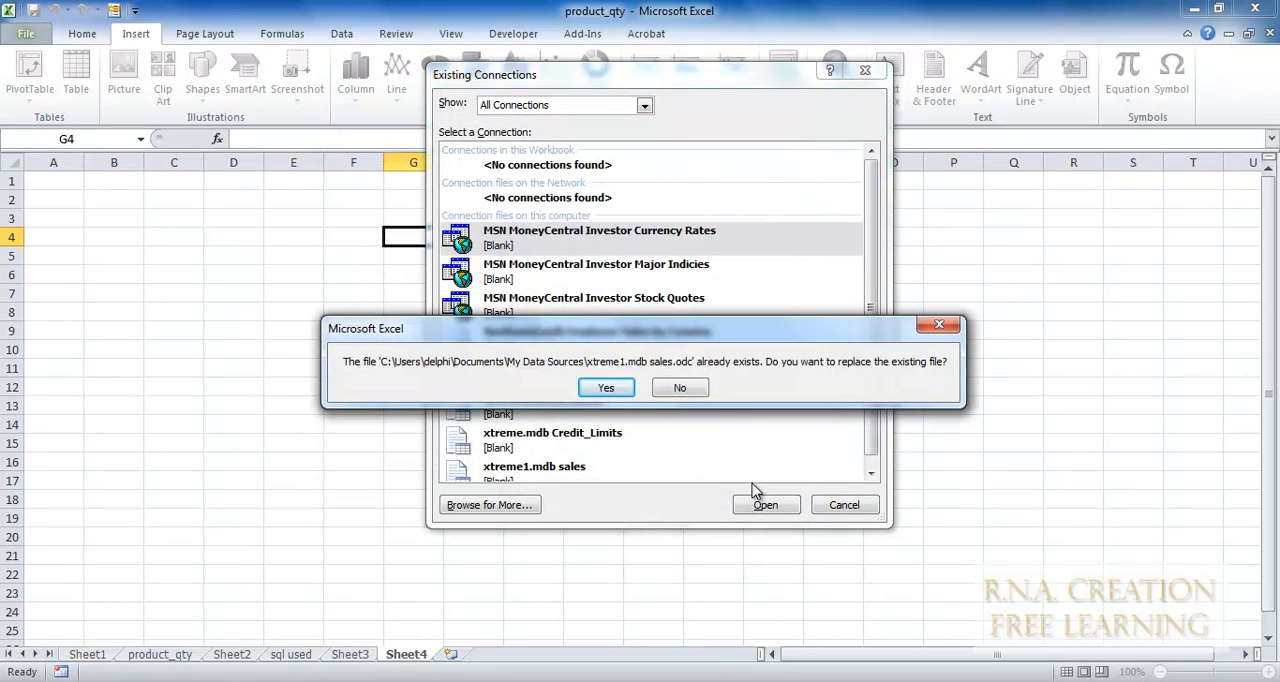
{"action": "left_click", "coordinate": [606, 388]}
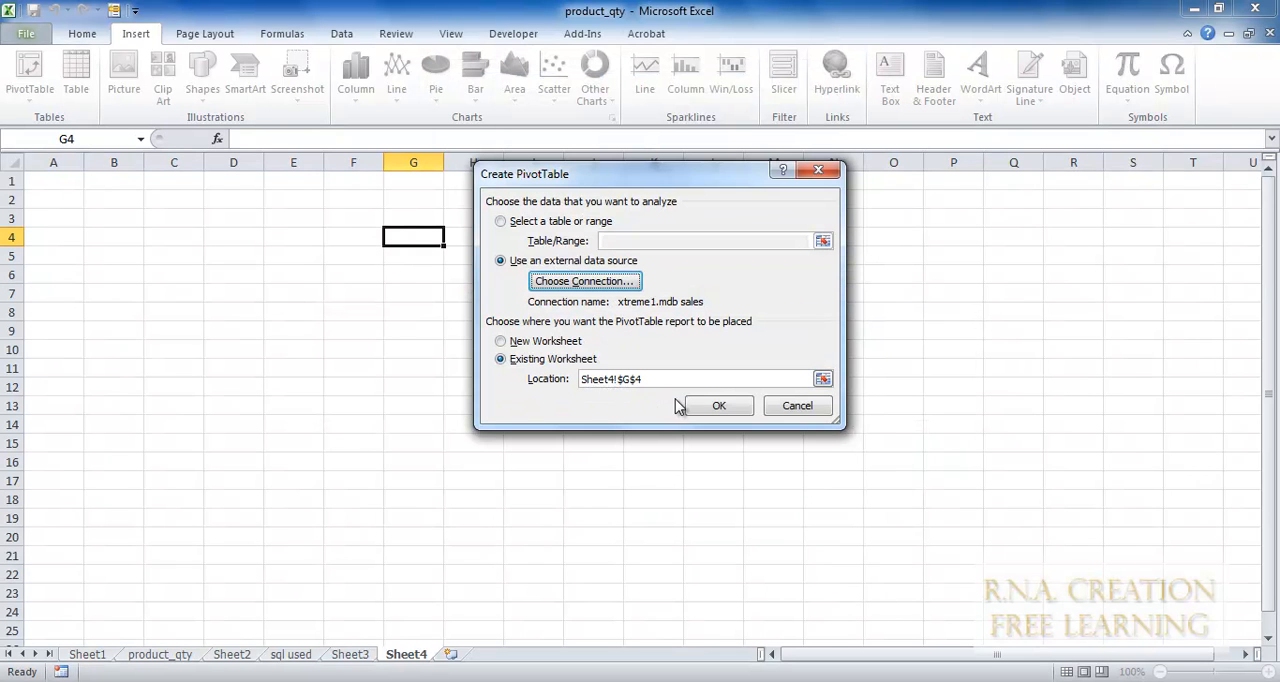
{"action": "left_click", "coordinate": [702, 408]}
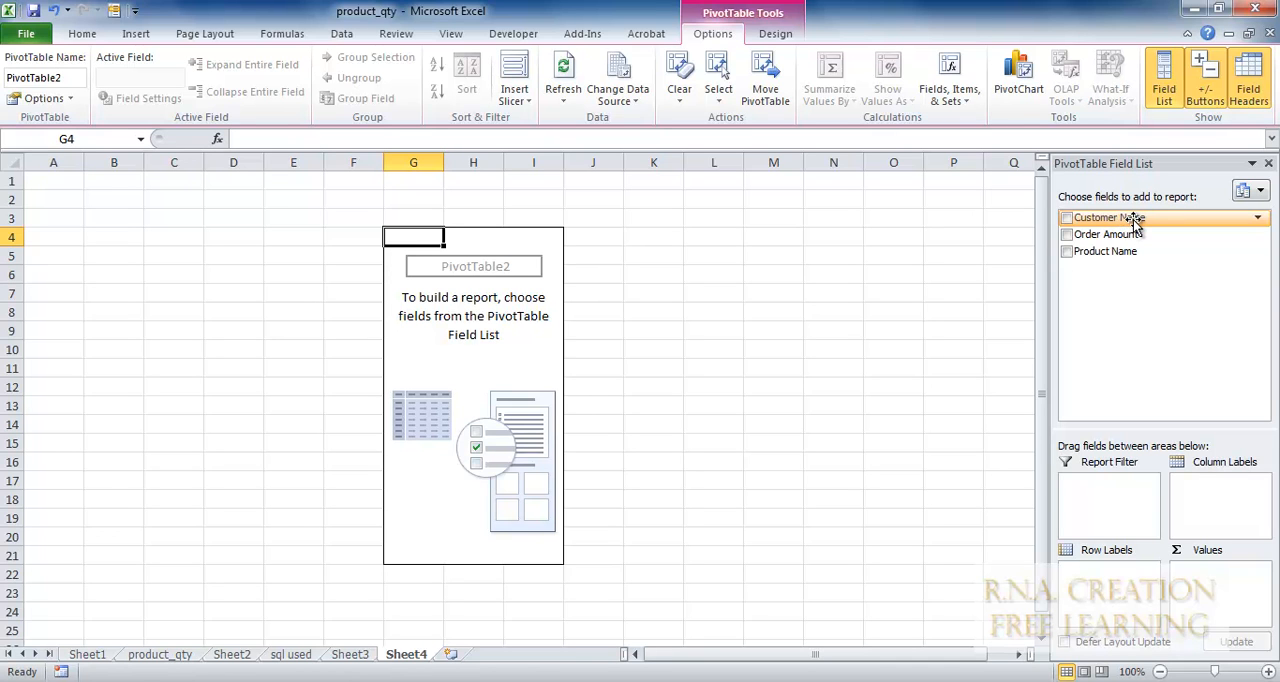
Lay out the PivotTable with Customer Name as row labels, Product Name as column labels and Order Amount as values.
{"action": "left_click_drag", "start_coordinate": [1133, 221], "coordinate": [1208, 485]}
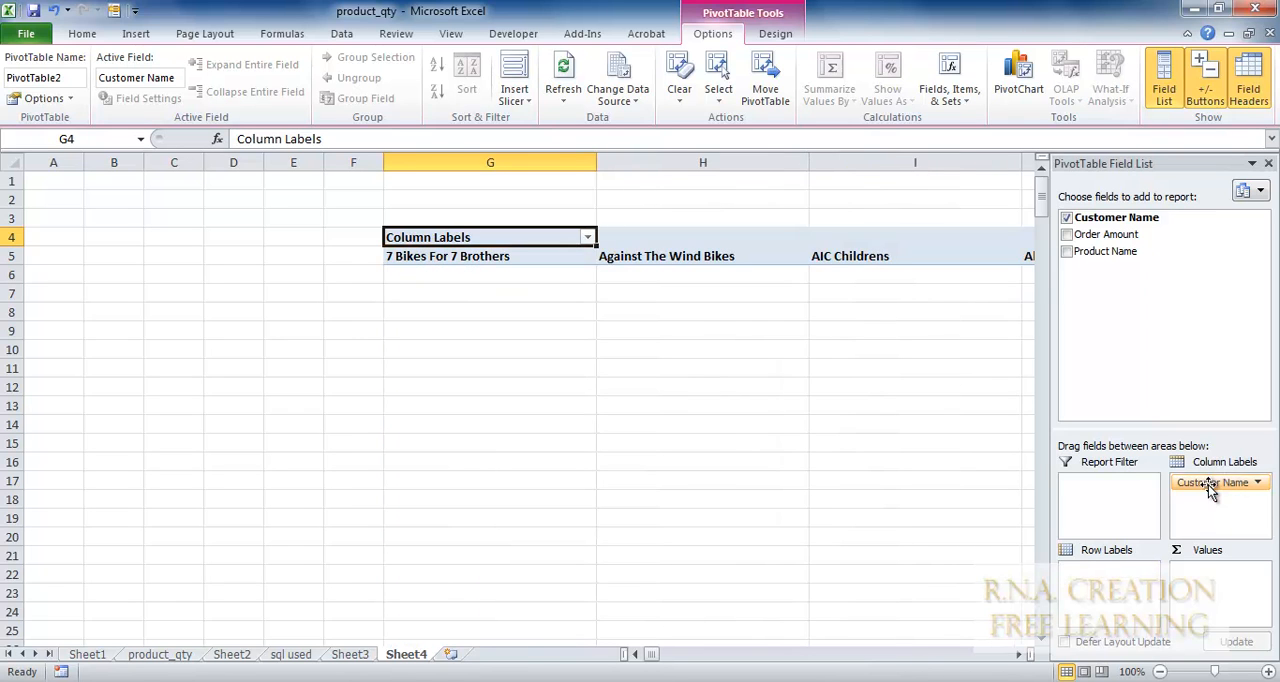
{"action": "left_click_drag", "start_coordinate": [1208, 485], "coordinate": [1103, 580]}
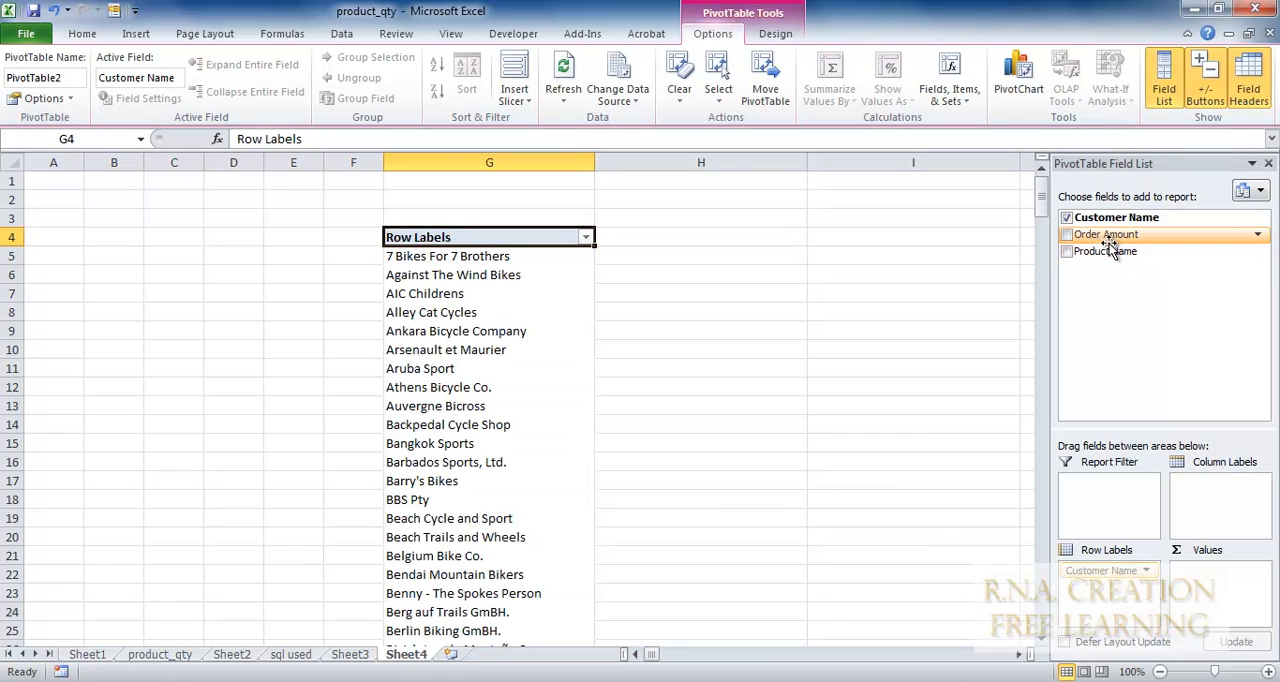
{"action": "left_click_drag", "start_coordinate": [1097, 258], "coordinate": [1213, 484]}
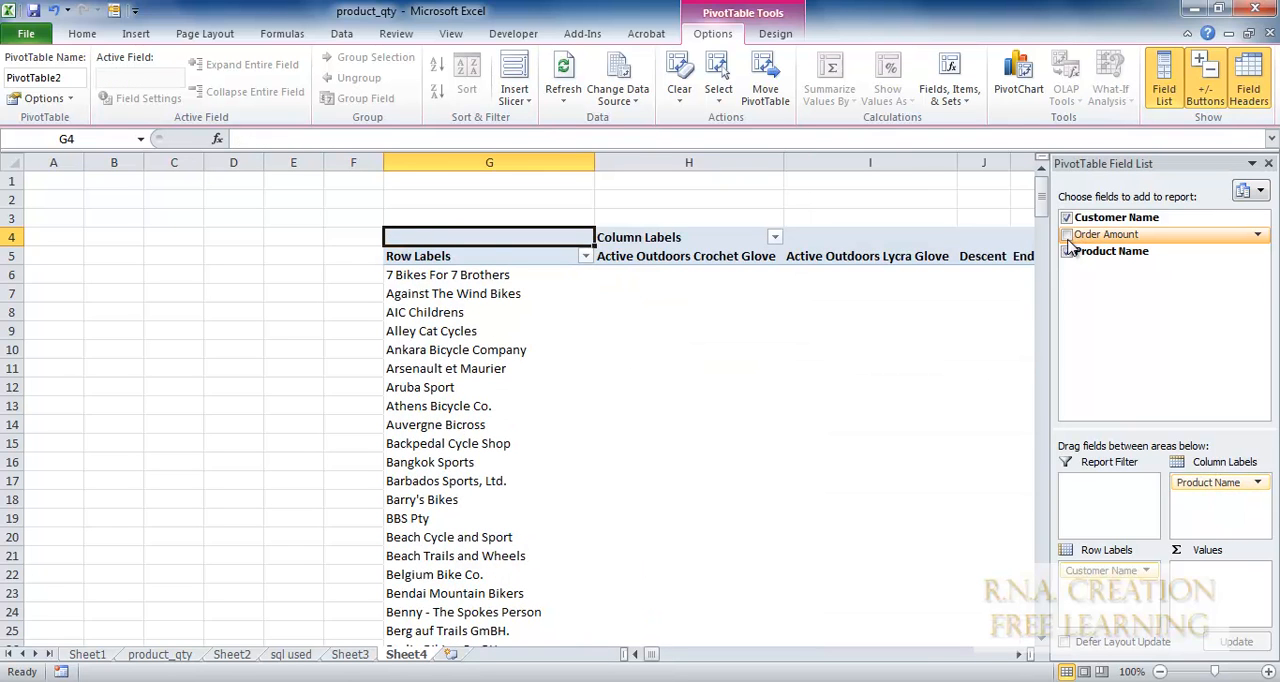
{"action": "left_click_drag", "start_coordinate": [1072, 238], "coordinate": [1210, 565]}
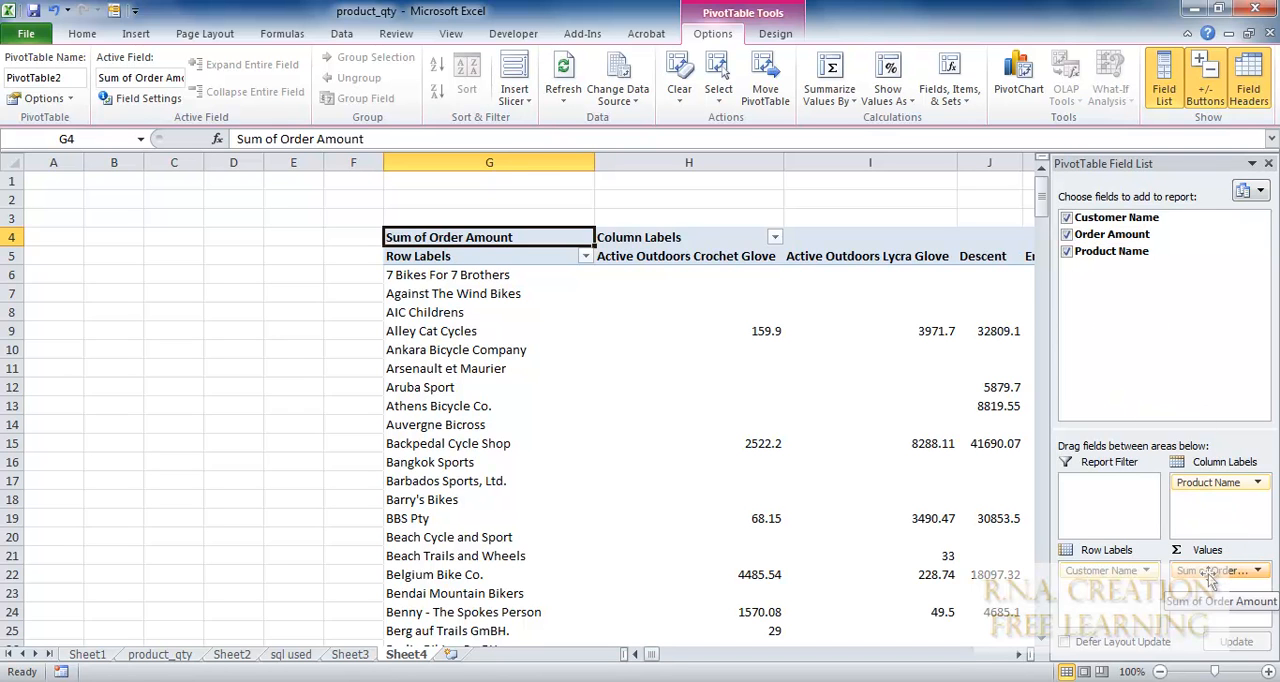
Examine the order amounts per customer and product across the PivotTable, including the Grand Total column.
{"action": "left_click_drag", "start_coordinate": [987, 660], "coordinate": [987, 660]}
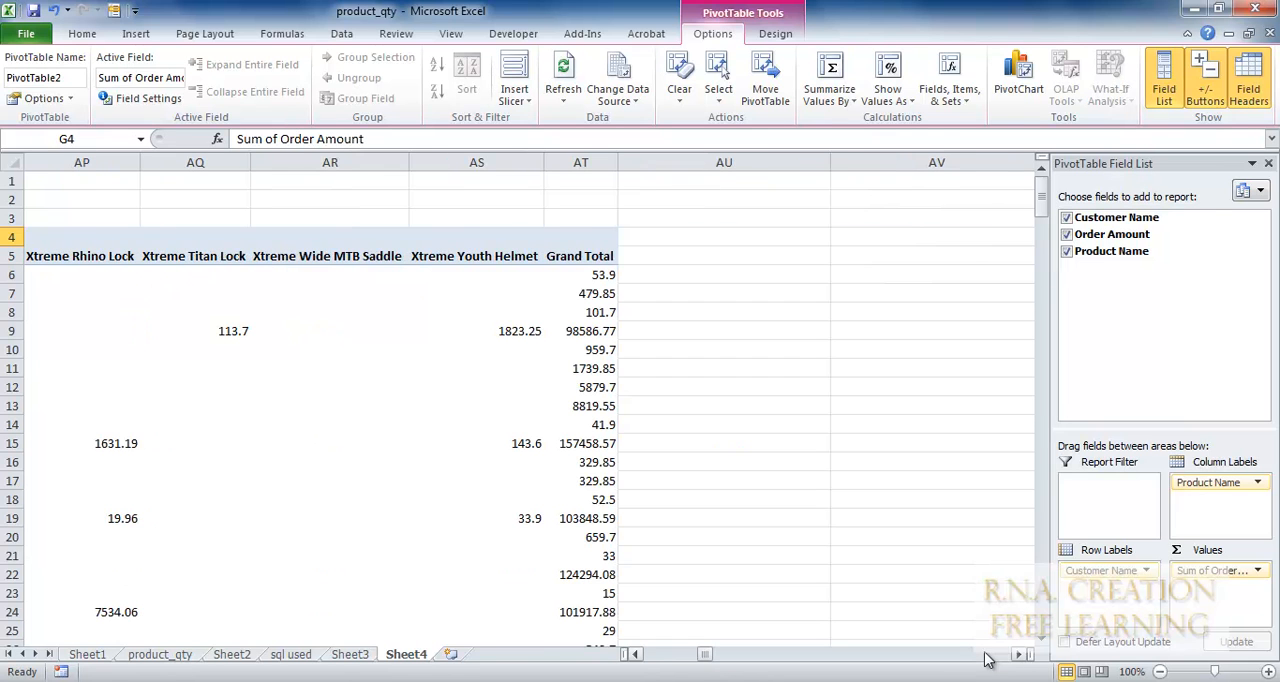
{"action": "left_click", "coordinate": [663, 656]}
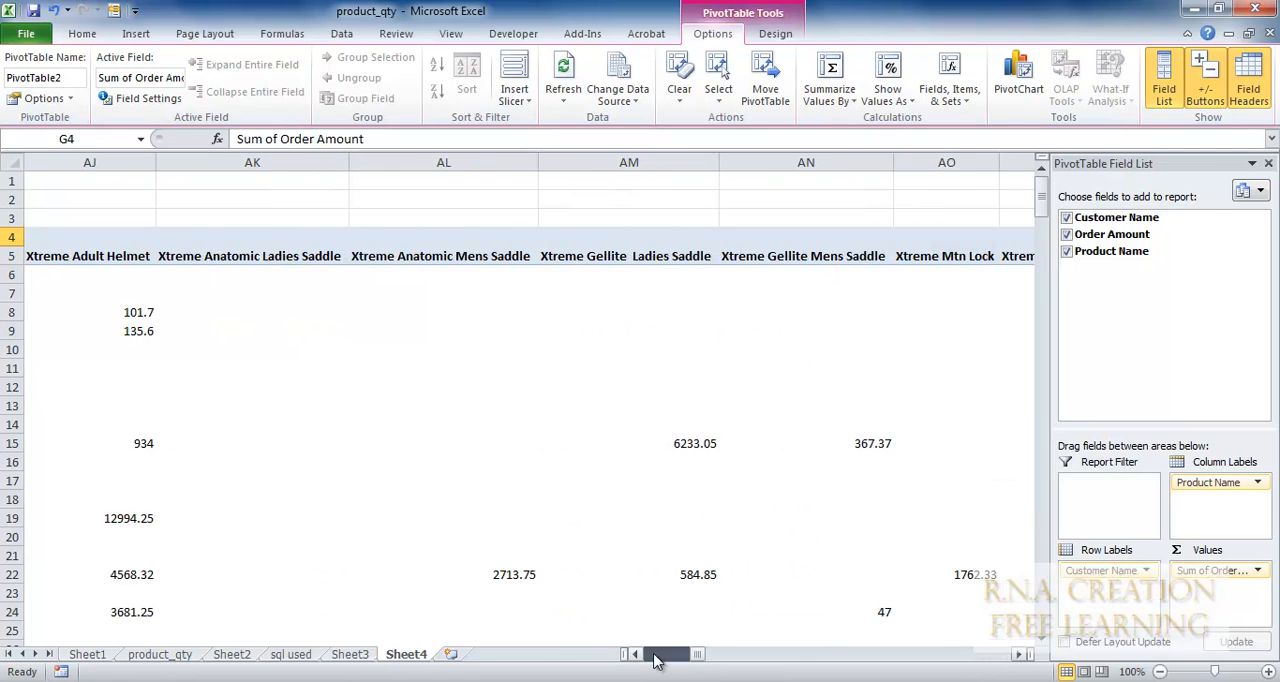
{"action": "scroll", "coordinate": [690, 359], "scroll_direction": "down", "scroll_amount": 20}
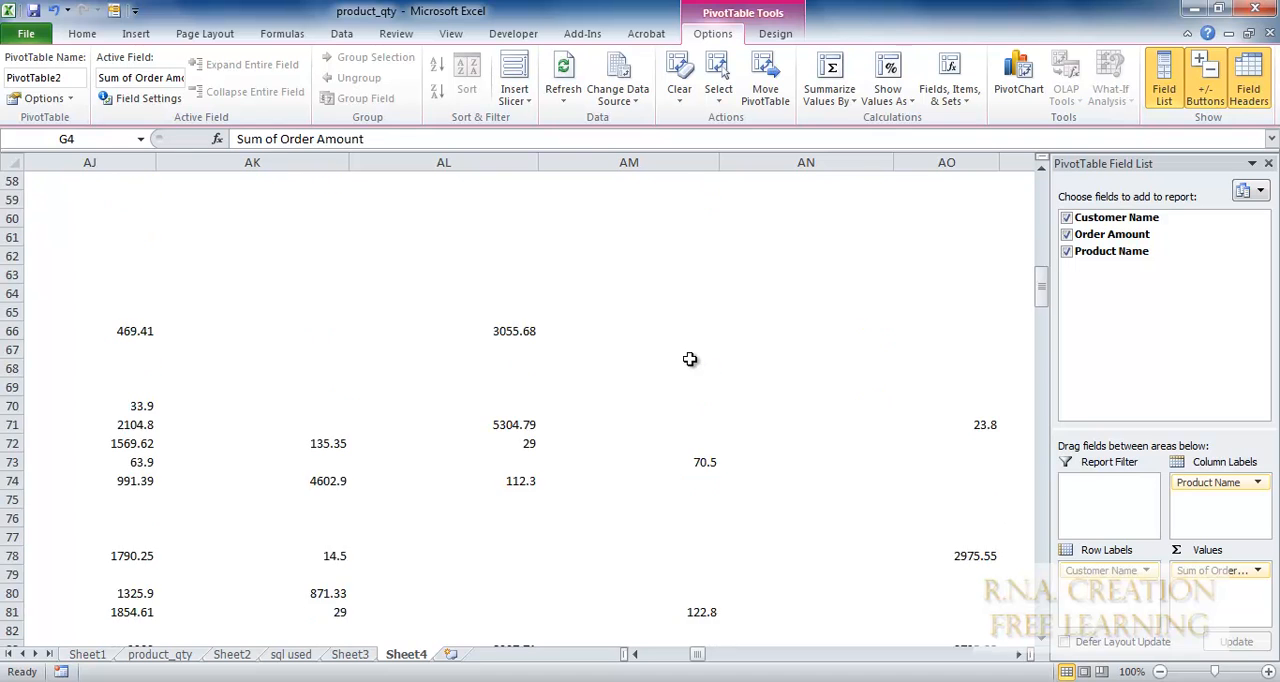
{"action": "scroll", "coordinate": [690, 359], "scroll_direction": "up", "scroll_amount": 19}
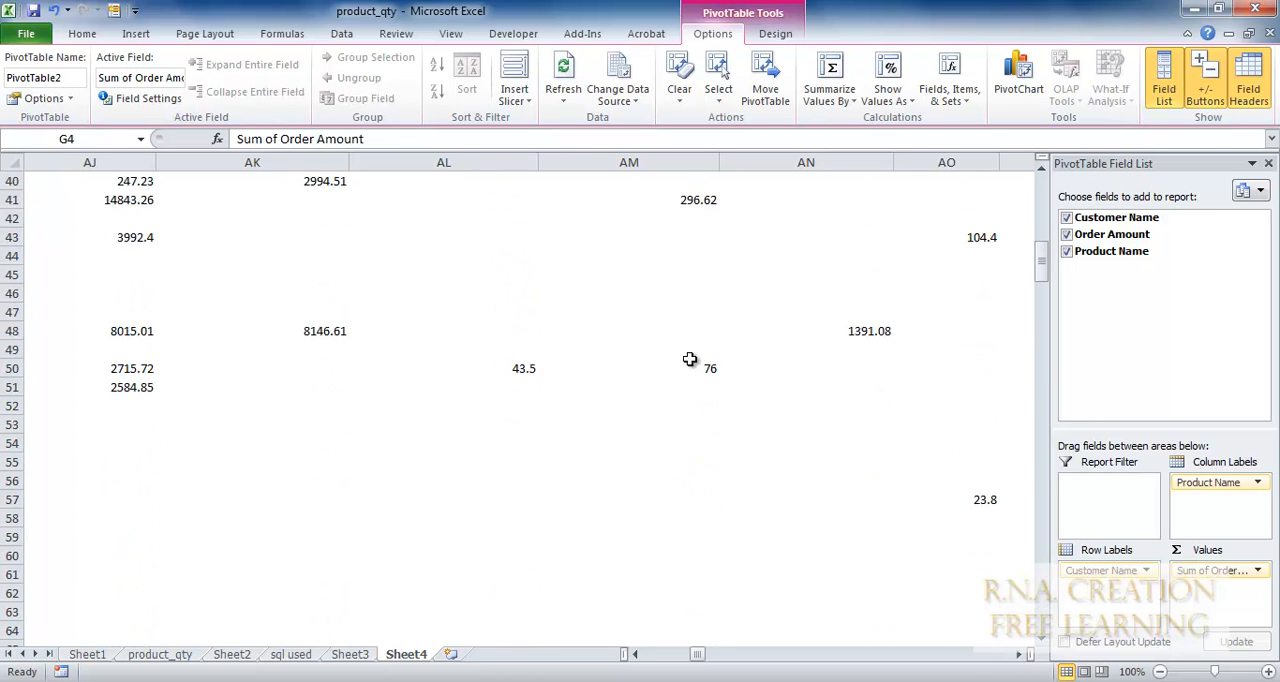
{"action": "scroll", "coordinate": [690, 359], "scroll_direction": "down", "scroll_amount": 8}
{"action": "scroll", "coordinate": [690, 359], "scroll_direction": "up", "scroll_amount": 15}
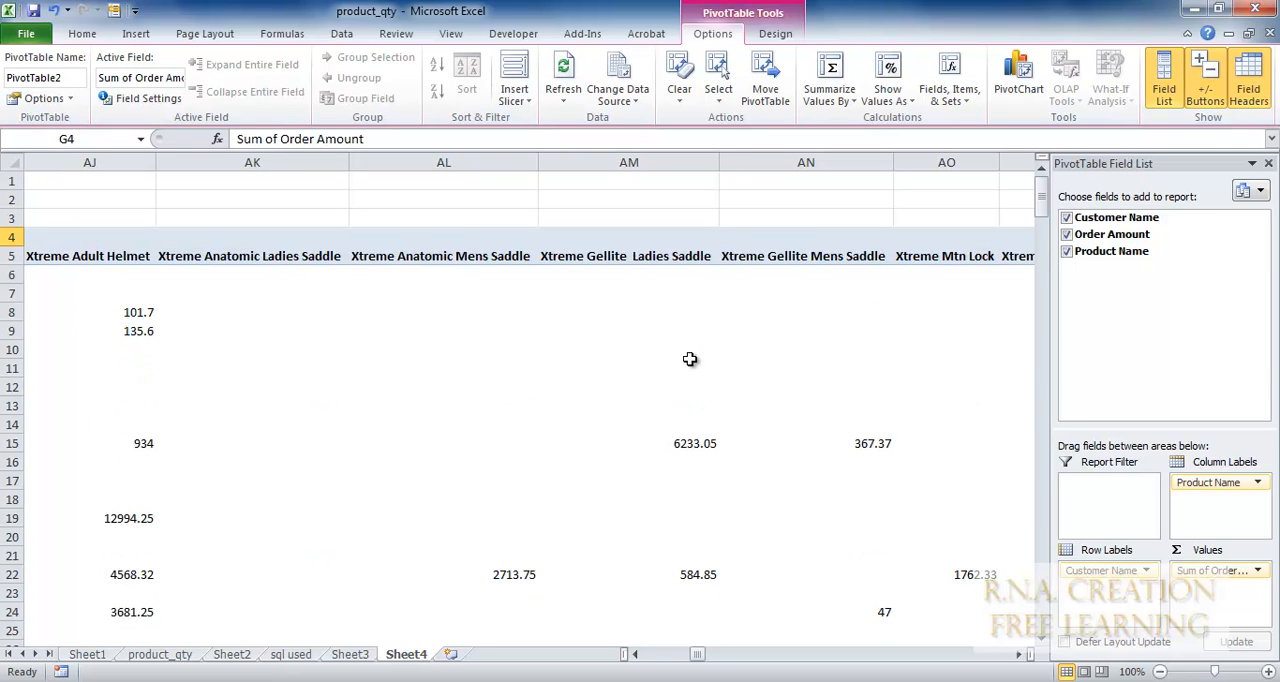
{"action": "mouse_move", "coordinate": [1117, 588]}
{"action": "left_mouse_down"}
{"action": "mouse_move", "coordinate": [1215, 508]}
{"action": "mouse_move", "coordinate": [1213, 525]}
{"action": "mouse_move", "coordinate": [1127, 594]}
{"action": "left_mouse_up"}
{"action": "scroll", "coordinate": [477, 398], "scroll_direction": "down", "scroll_amount": 18}
{"action": "scroll", "coordinate": [477, 398], "scroll_direction": "up", "scroll_amount": 12}
{"action": "scroll", "coordinate": [477, 398], "scroll_direction": "up", "scroll_amount": 7}
{"action": "scroll", "coordinate": [479, 397], "scroll_direction": "down", "scroll_amount": 13}
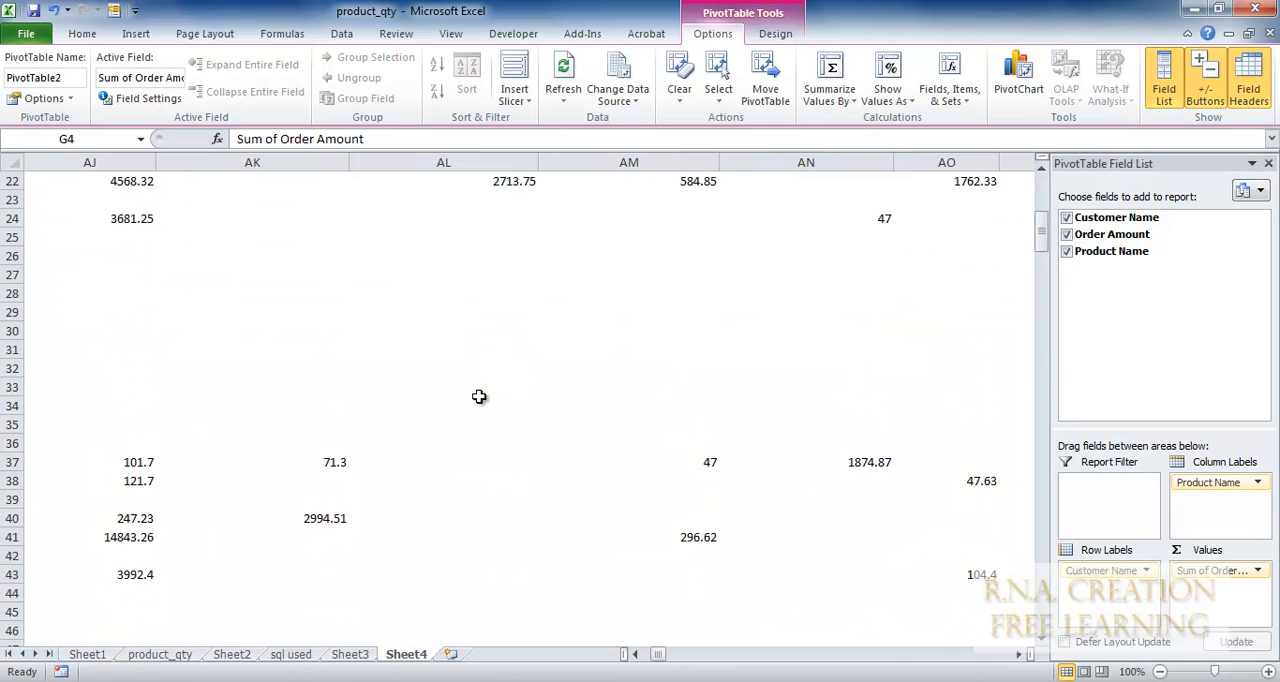
{"action": "mouse_move", "coordinate": [1232, 484]}
{"action": "left_mouse_down"}
{"action": "mouse_move", "coordinate": [1210, 555]}
{"action": "mouse_move", "coordinate": [1130, 600]}
{"action": "mouse_move", "coordinate": [1238, 503]}
{"action": "left_mouse_up"}
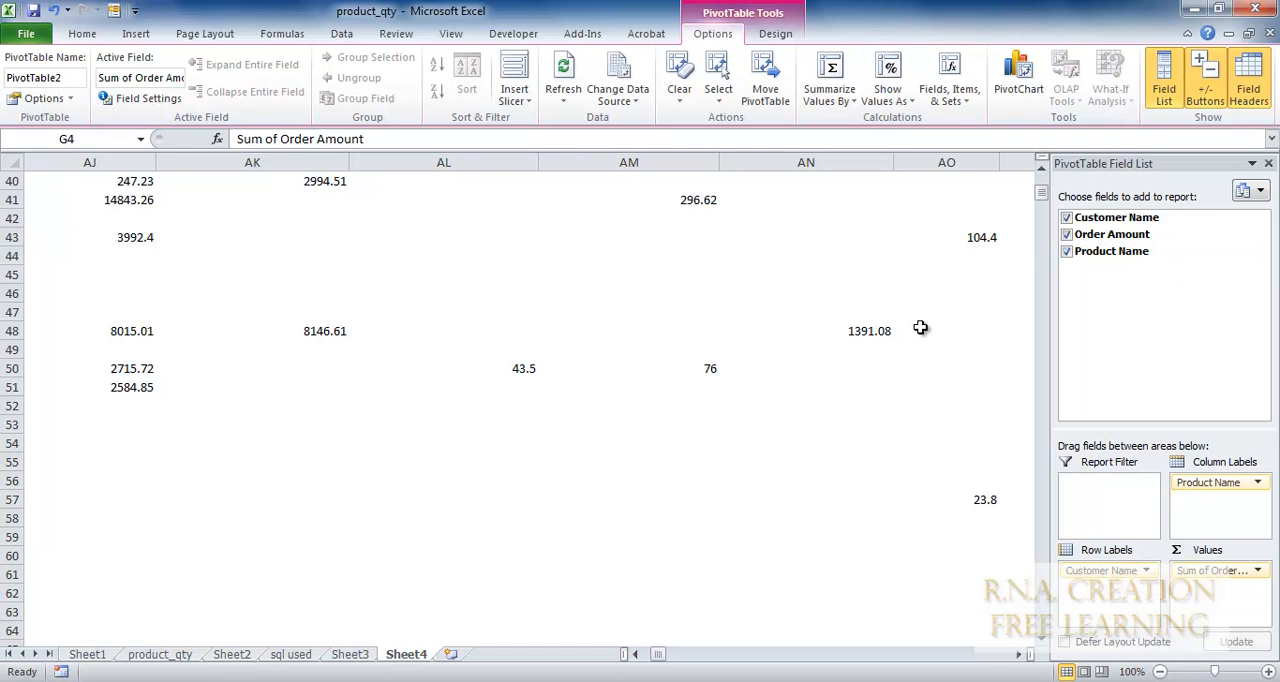
{"action": "scroll", "coordinate": [571, 467], "scroll_direction": "up", "scroll_amount": 11}
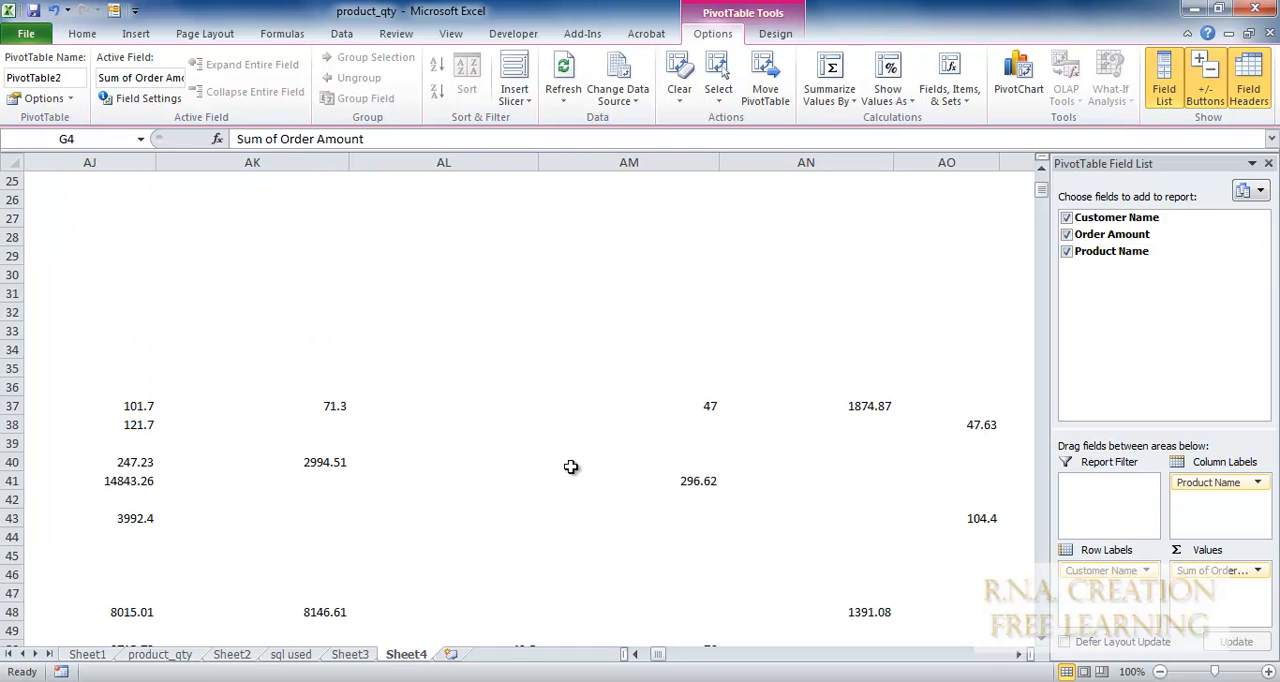
{"action": "scroll", "coordinate": [571, 467], "scroll_direction": "up", "scroll_amount": 2}
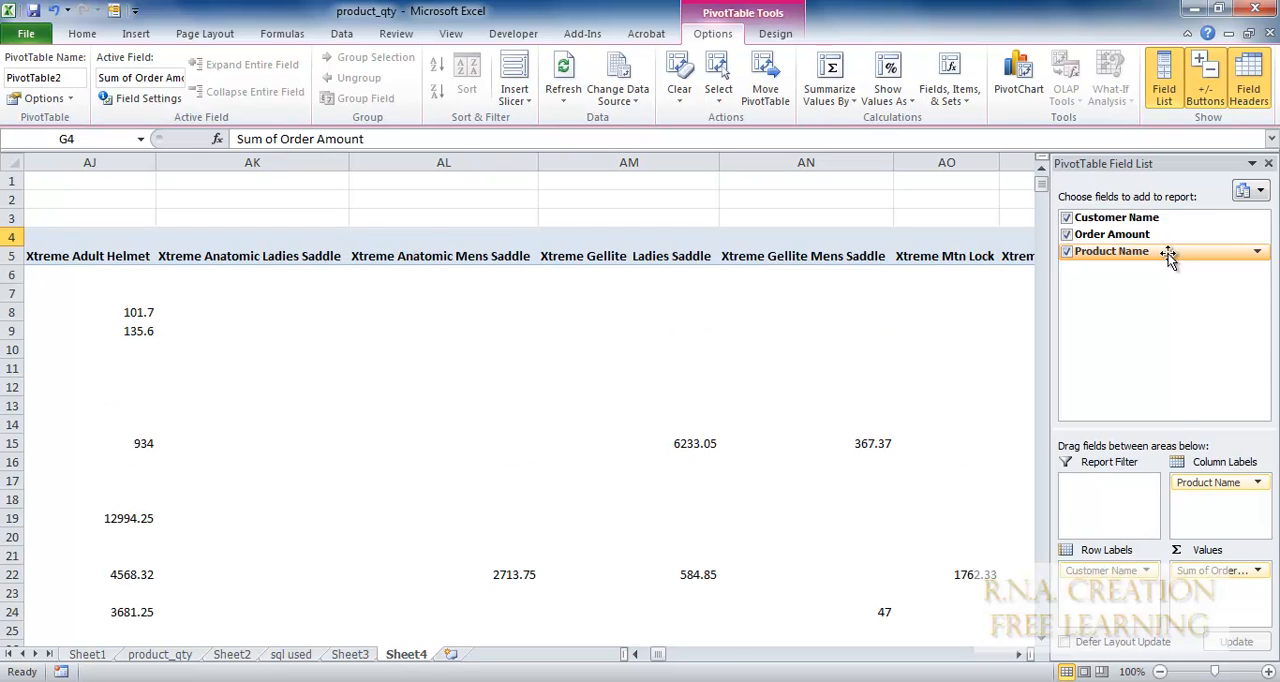
Move the Product Name field from the column labels to the report filter of the PivotTable.
{"action": "left_click_drag", "start_coordinate": [1128, 260], "coordinate": [1122, 486]}
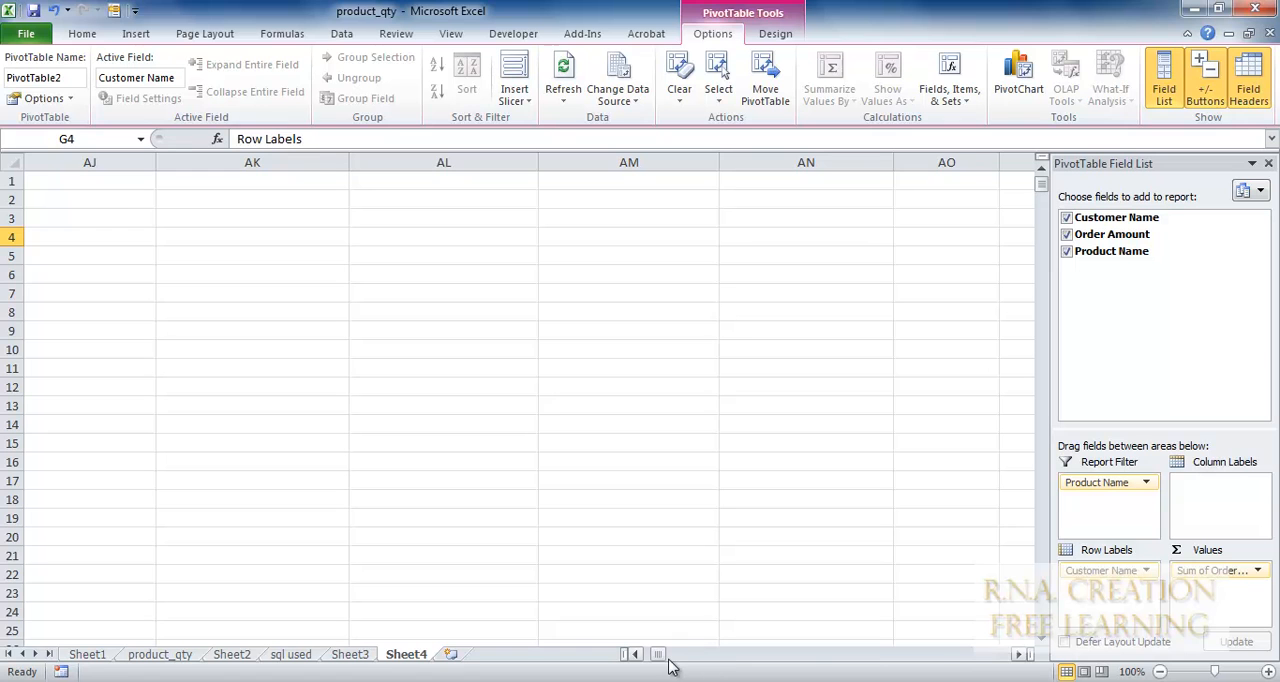
{"action": "left_click_drag", "start_coordinate": [663, 658], "coordinate": [626, 650]}
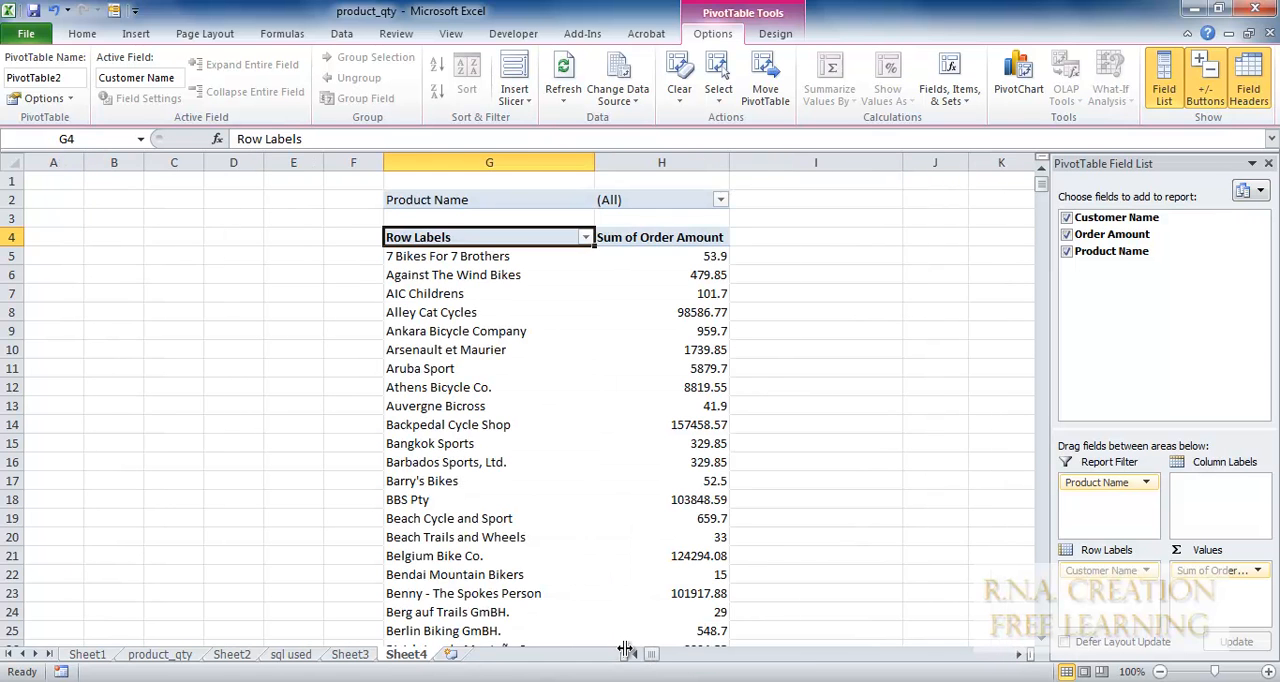
Move the Product Name field from the report filter back to the column labels of the PivotTable.
{"action": "left_click", "coordinate": [585, 237]}
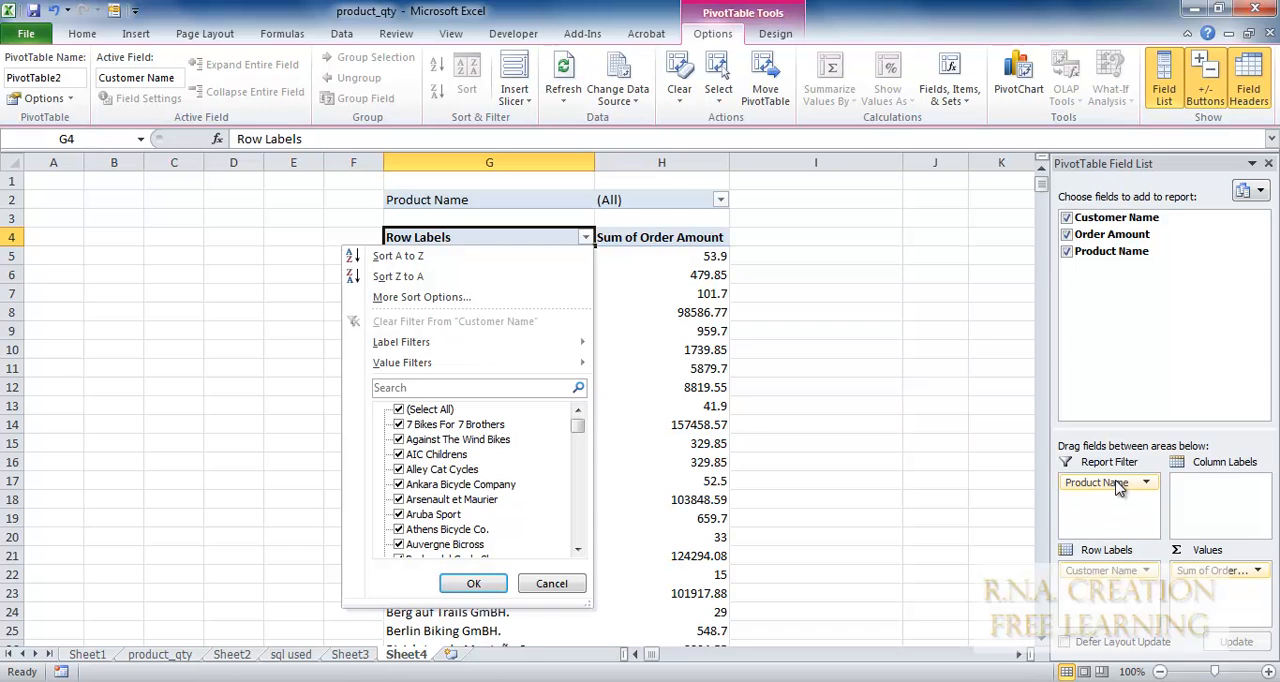
{"action": "left_click_drag", "start_coordinate": [1106, 484], "coordinate": [1222, 488]}
{"action": "left_click_drag", "start_coordinate": [1095, 251], "coordinate": [1185, 495]}
{"action": "left_click_drag", "start_coordinate": [1114, 249], "coordinate": [1112, 492]}
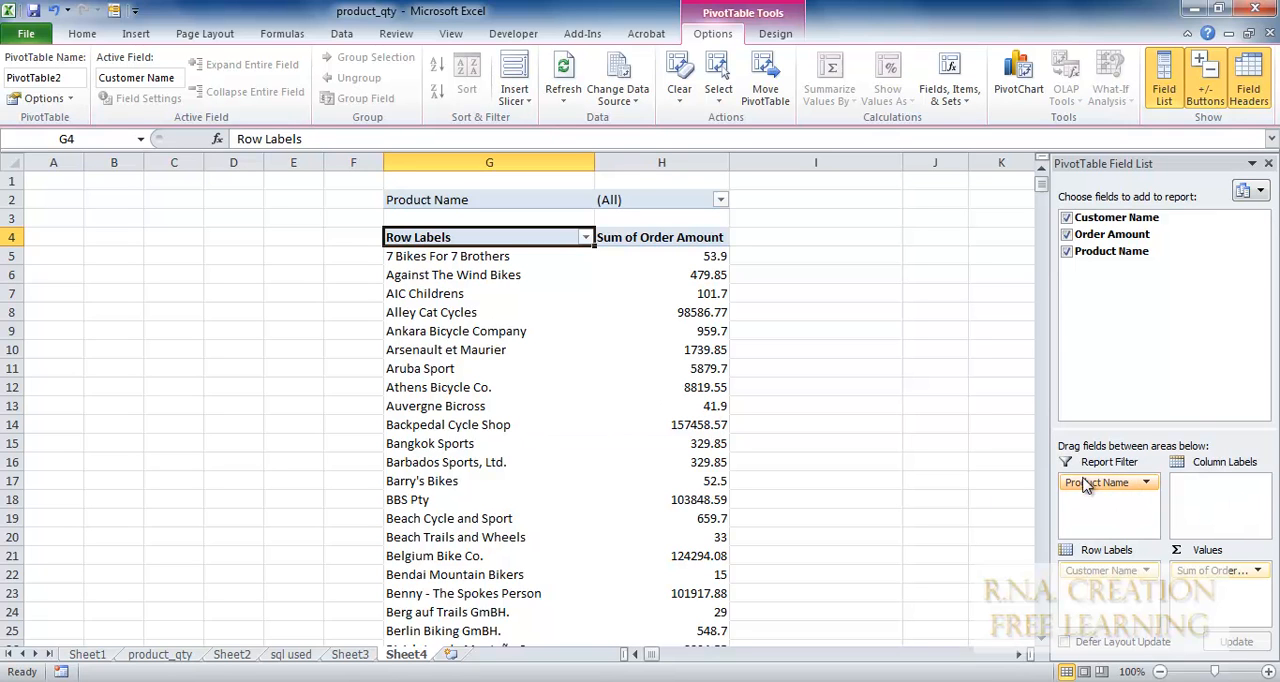
{"action": "left_click_drag", "start_coordinate": [1097, 484], "coordinate": [1219, 487]}
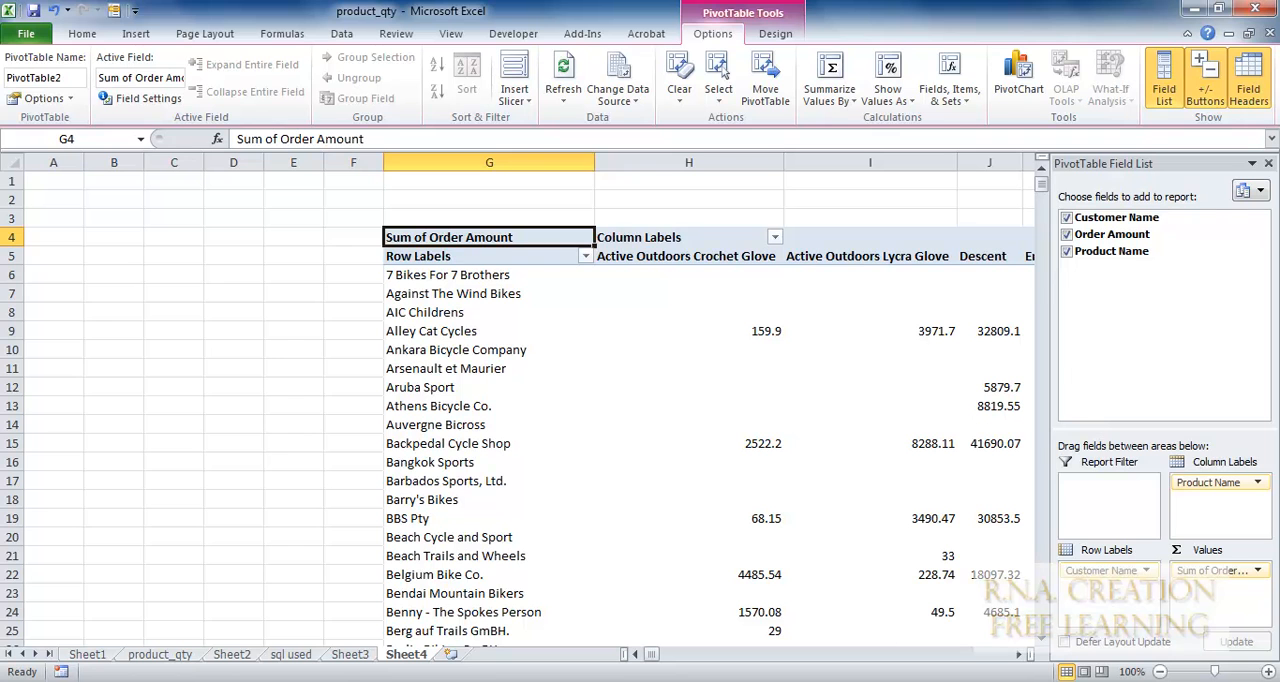
Review the rearranged PivotTable's customer rows and product columns, from the first product through the last columns and back to the start.
{"action": "scroll", "coordinate": [607, 344], "scroll_direction": "down", "scroll_amount": 3}
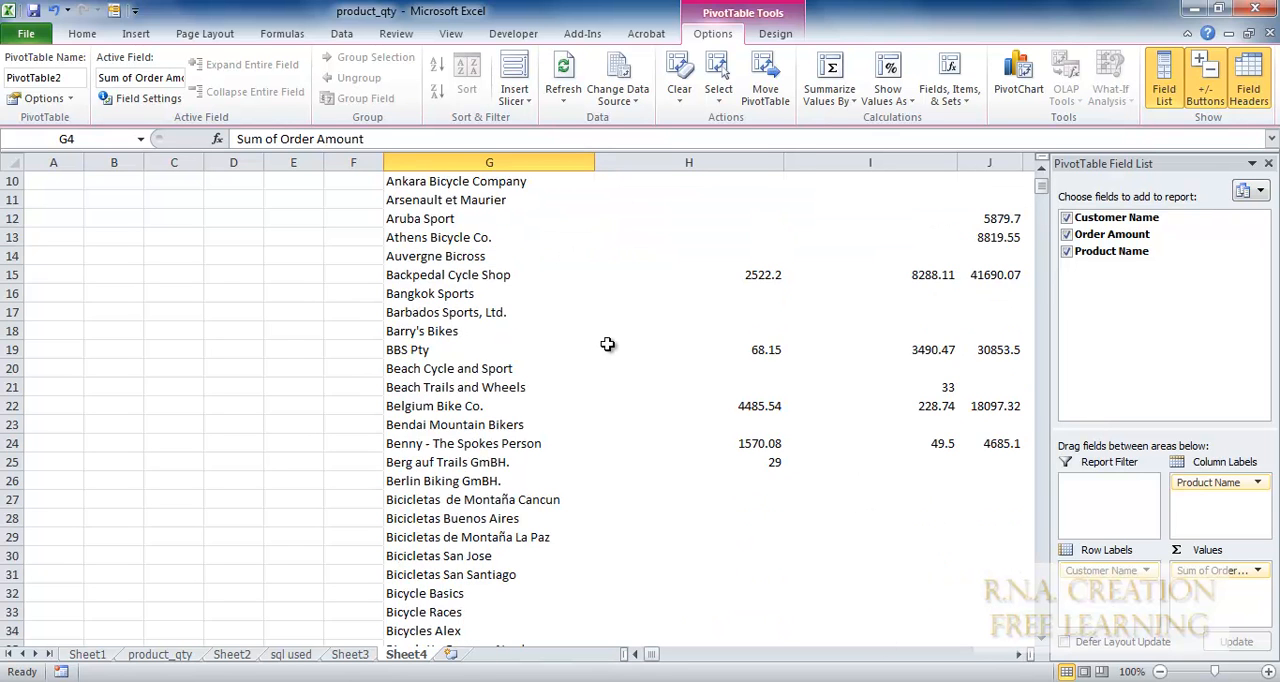
{"action": "scroll", "coordinate": [607, 344], "scroll_direction": "up", "scroll_amount": 3}
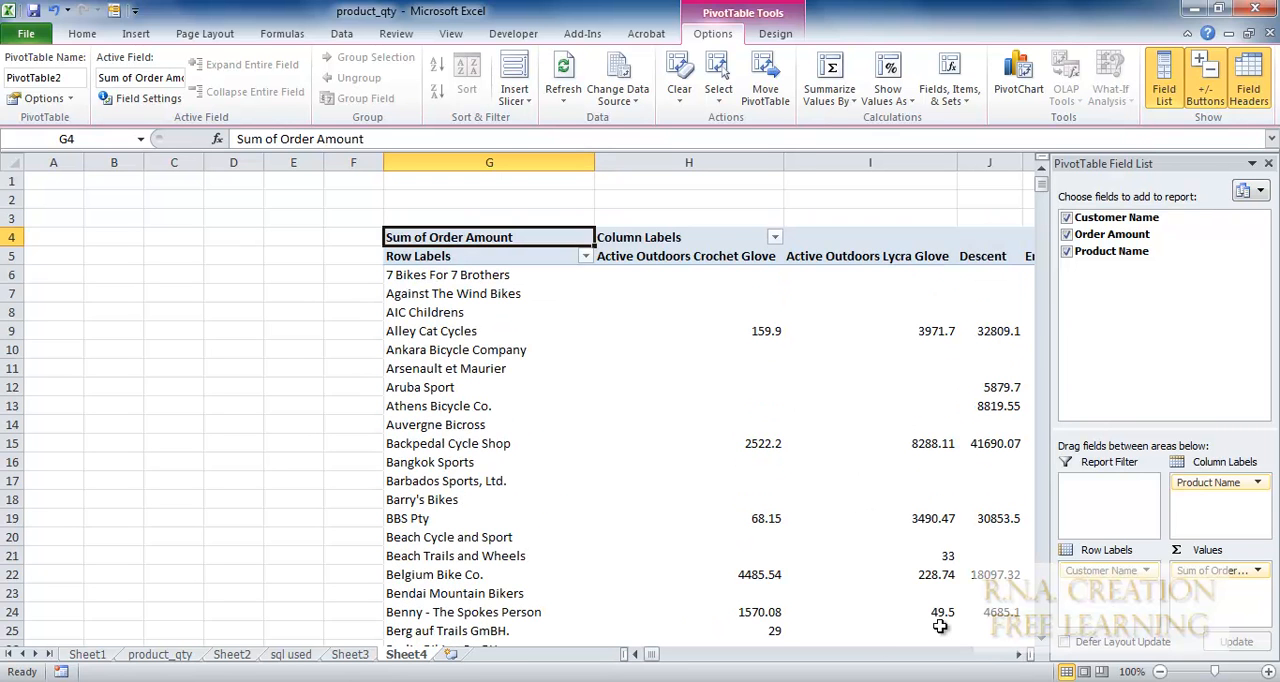
{"action": "left_click", "coordinate": [904, 655]}
{"action": "left_click", "coordinate": [904, 655]}
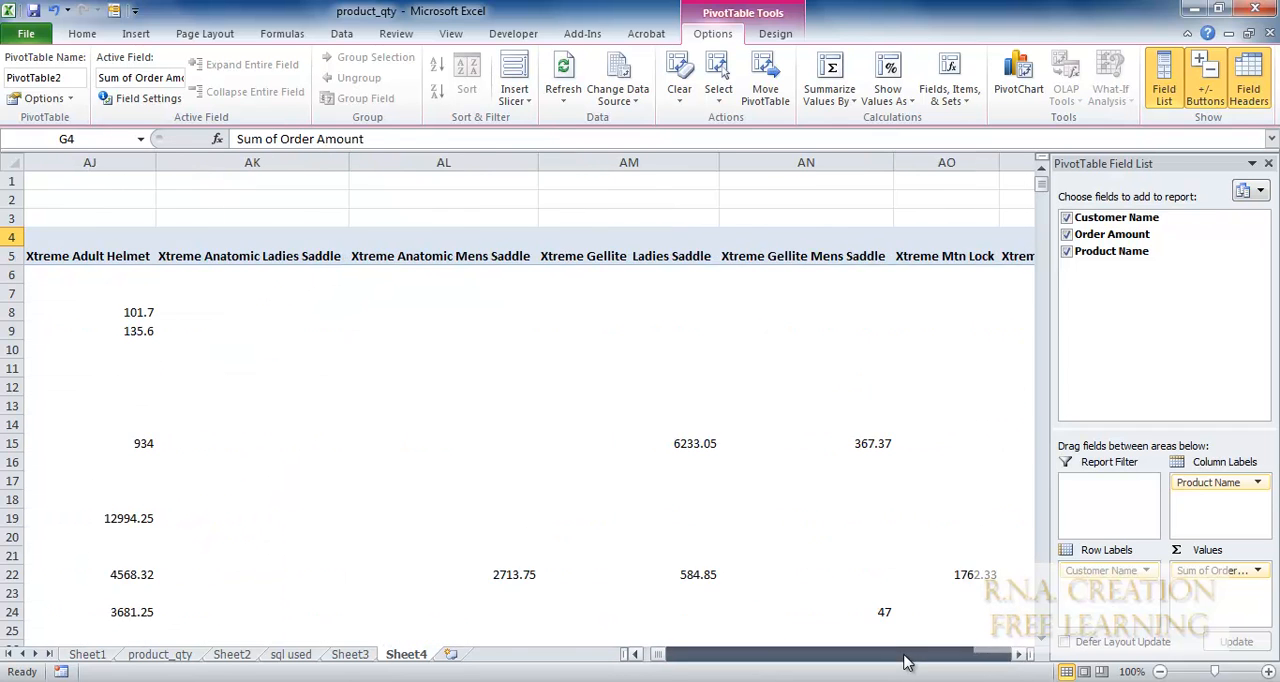
{"action": "left_click", "coordinate": [904, 655]}
{"action": "left_click", "coordinate": [904, 655]}
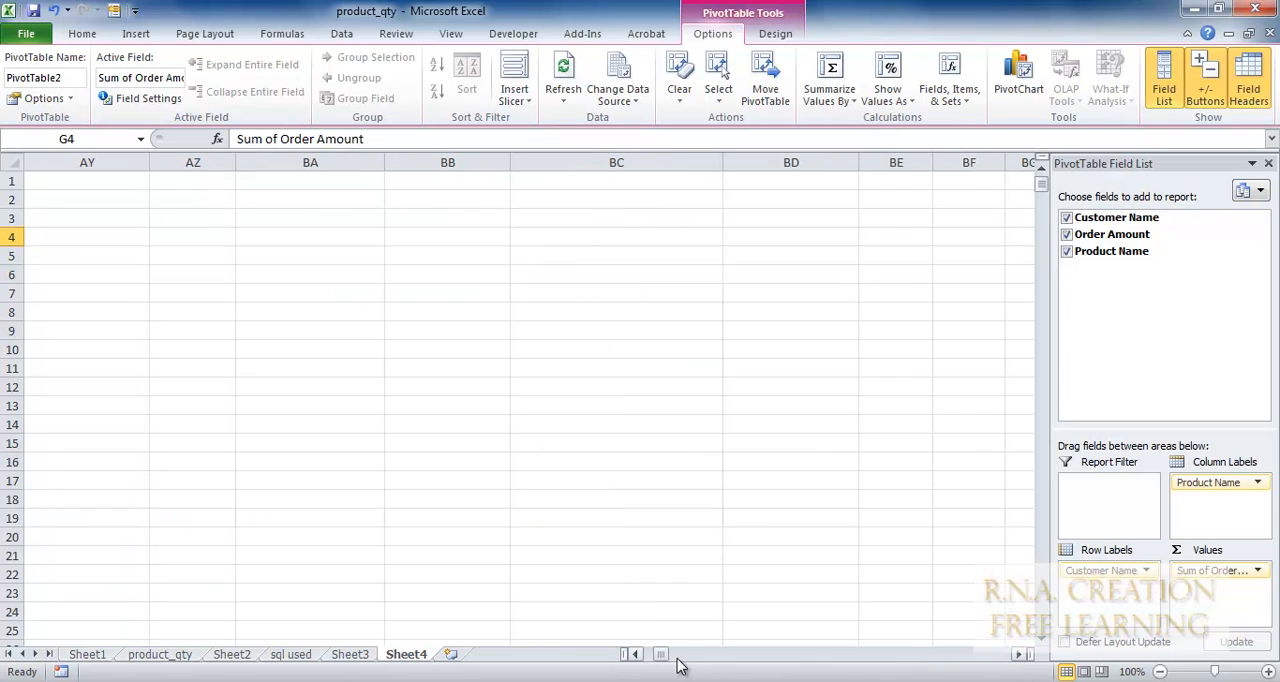
{"action": "left_click_drag", "start_coordinate": [661, 655], "coordinate": [648, 658]}
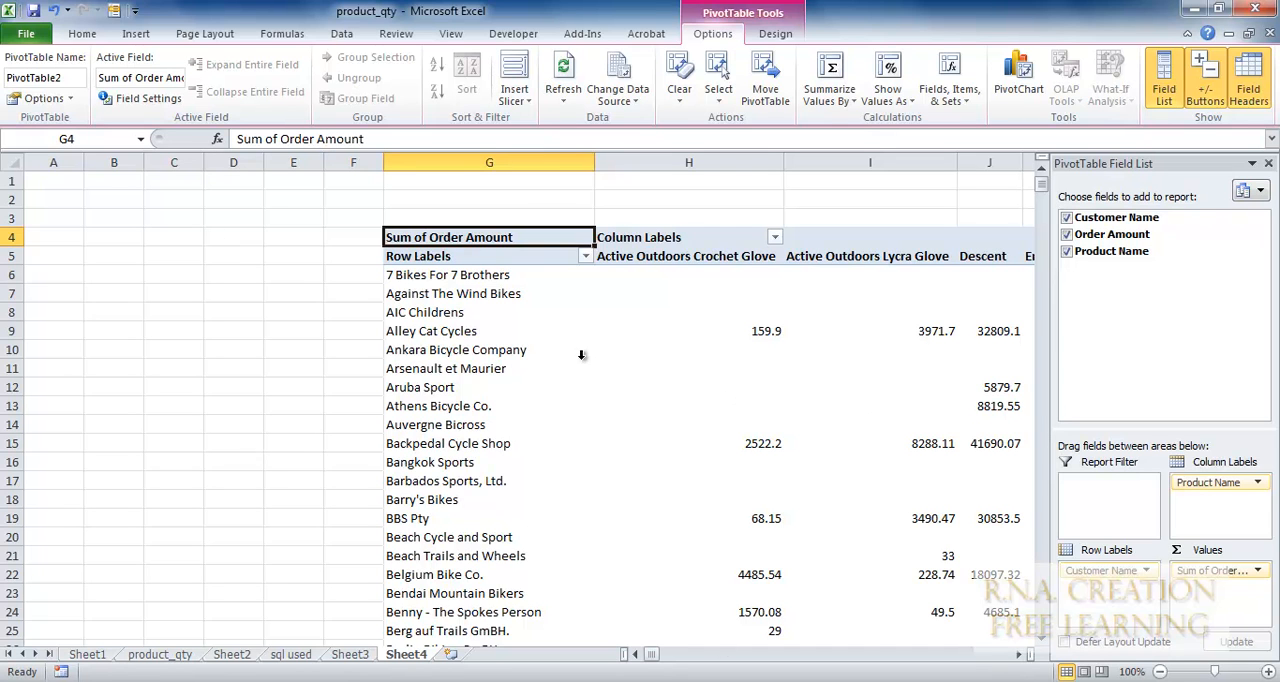
{"action": "mouse_move", "coordinate": [617, 340]}
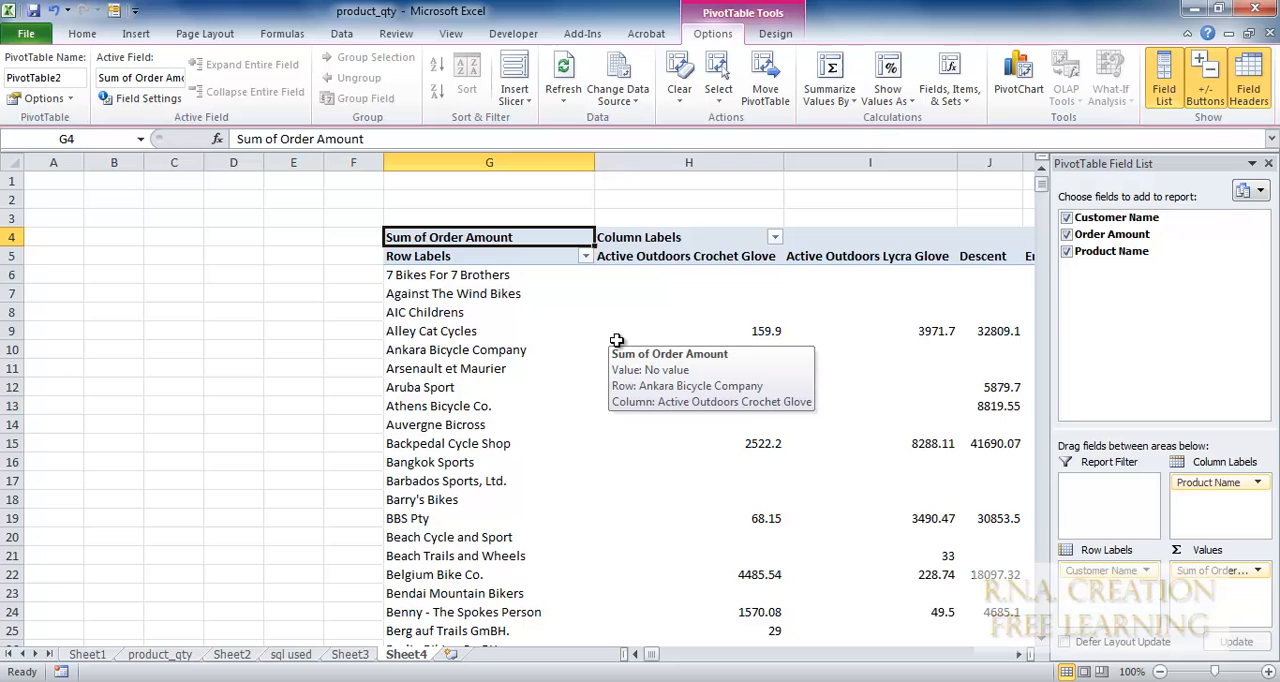